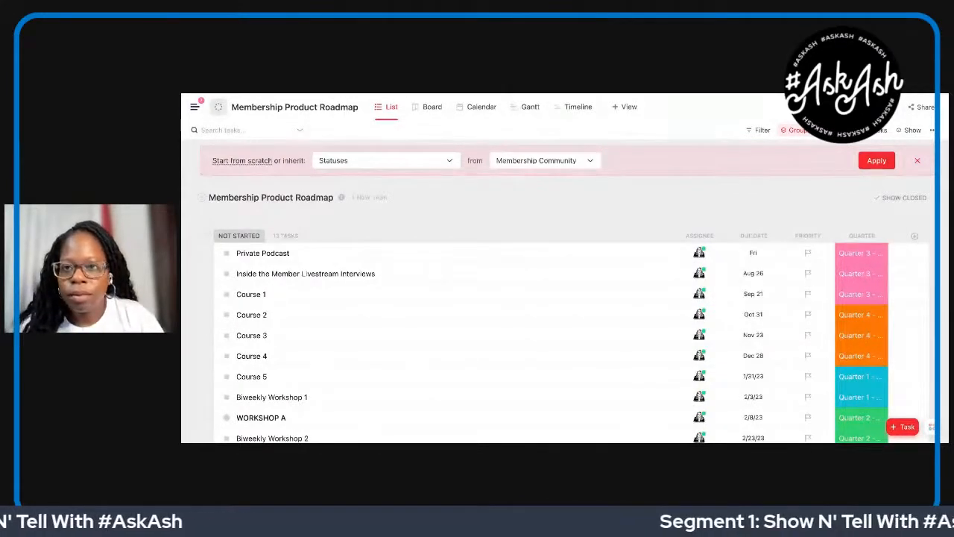
- Enlarge the page and look over the Not Started tasks in the Membership Product Roadmap list
key("ctrl+plus")
key("ctrl+plus")
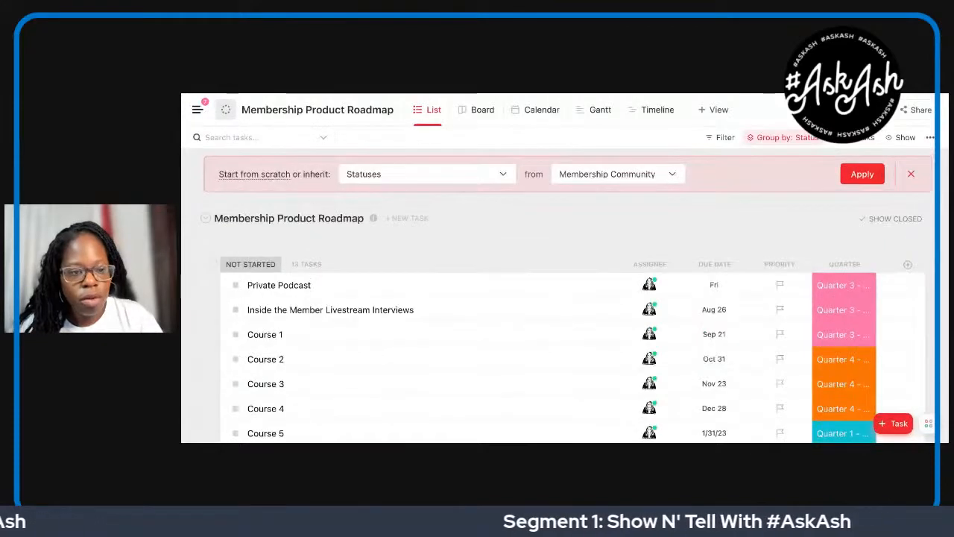
key("ctrl+minus")
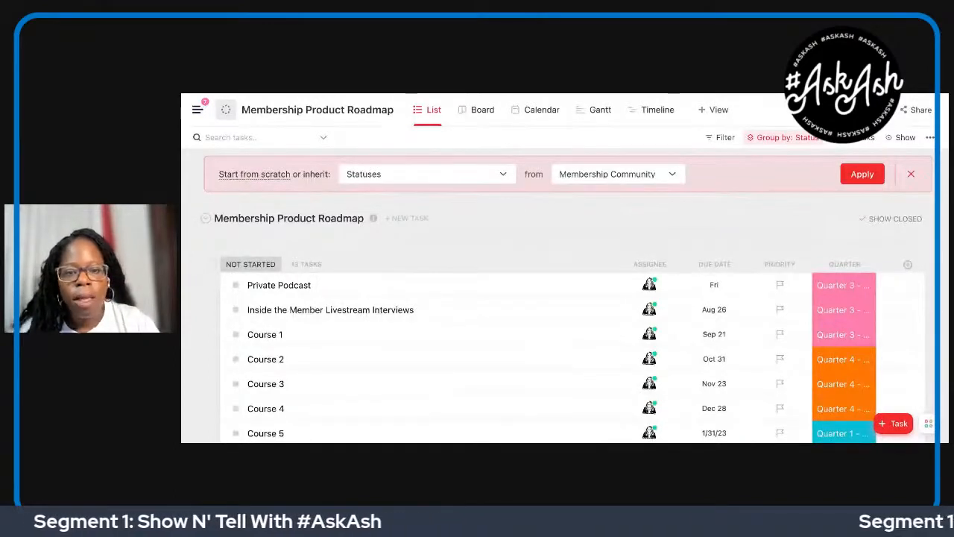
scroll(366, 229, "down", 1)
scroll(366, 229, "down", 1)
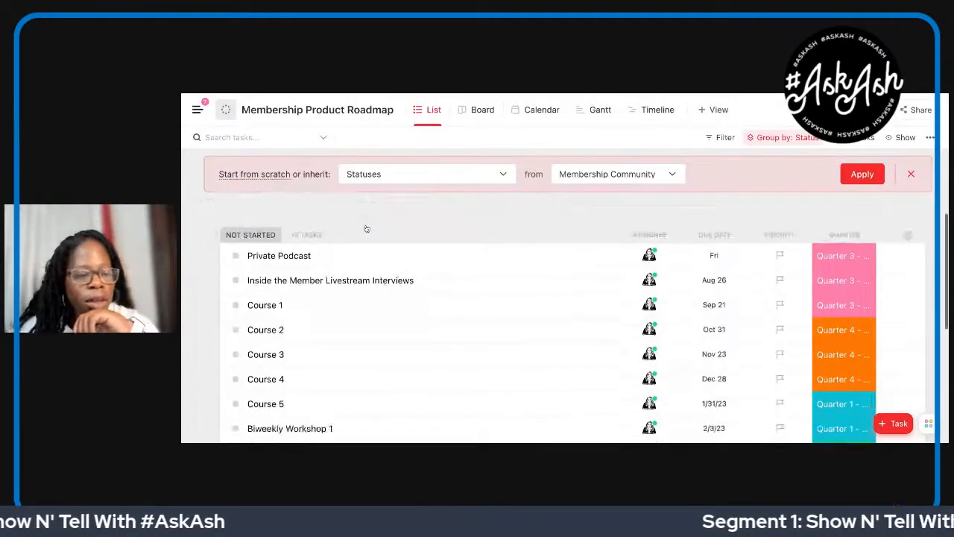
scroll(364, 226, "down", 1)
scroll(366, 229, "down", 1)
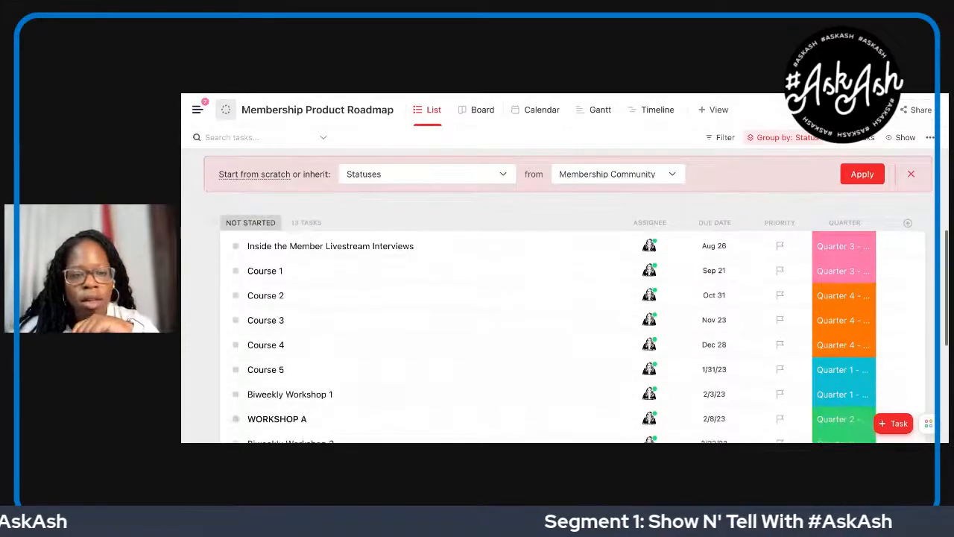
scroll(366, 229, "up", 2)
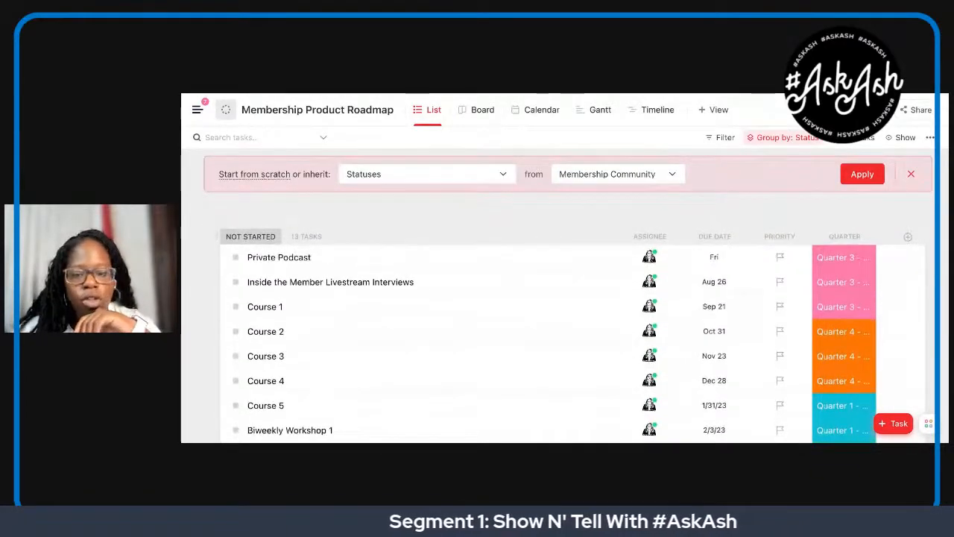
scroll(366, 229, "up", 1)
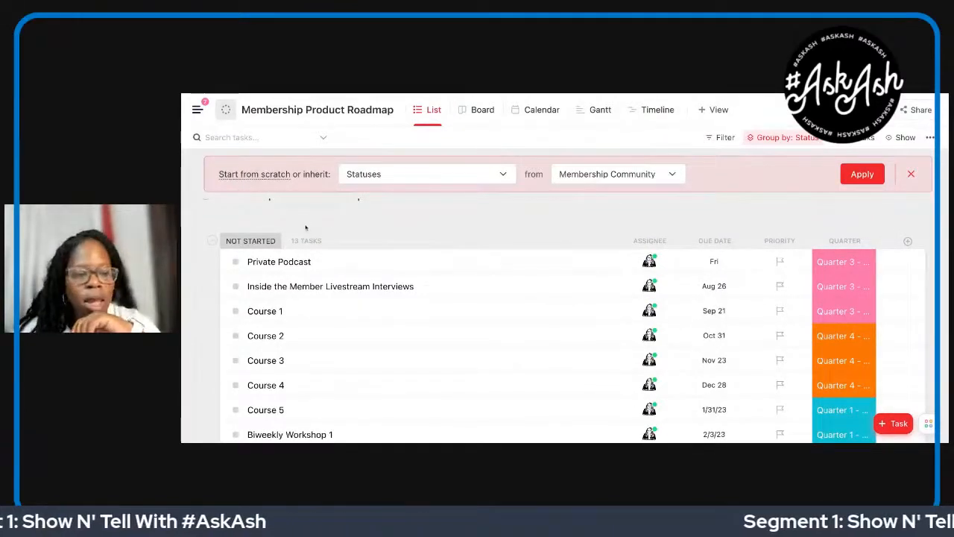
- Open the status editor for the Membership Product Roadmap list in the Membership Community space
left_click(199, 110)
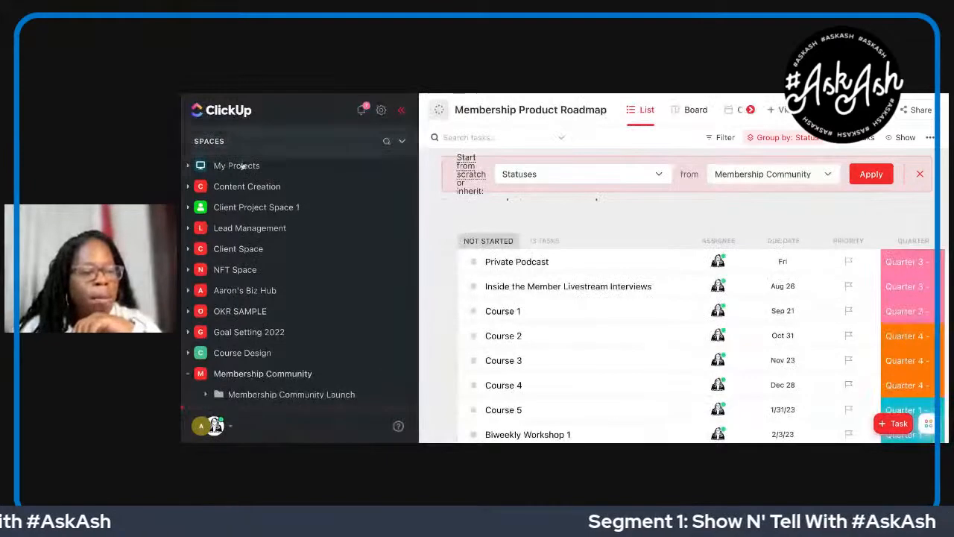
scroll(268, 208, "down", 3)
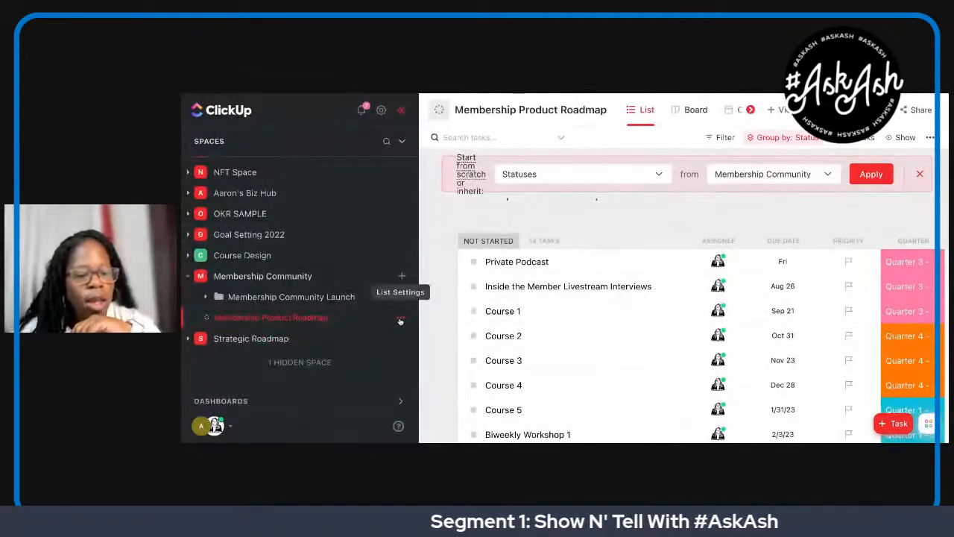
left_click(400, 320)
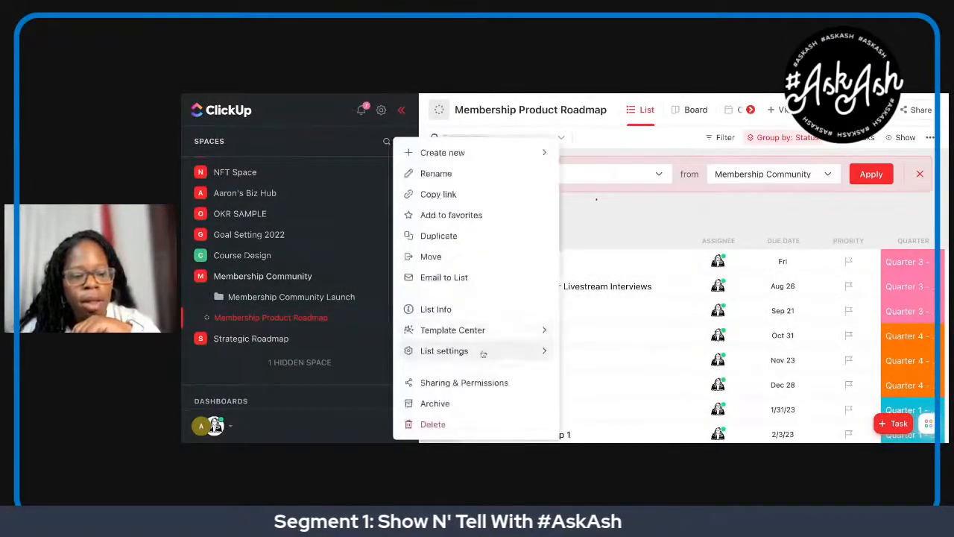
mouse_move(534, 357)
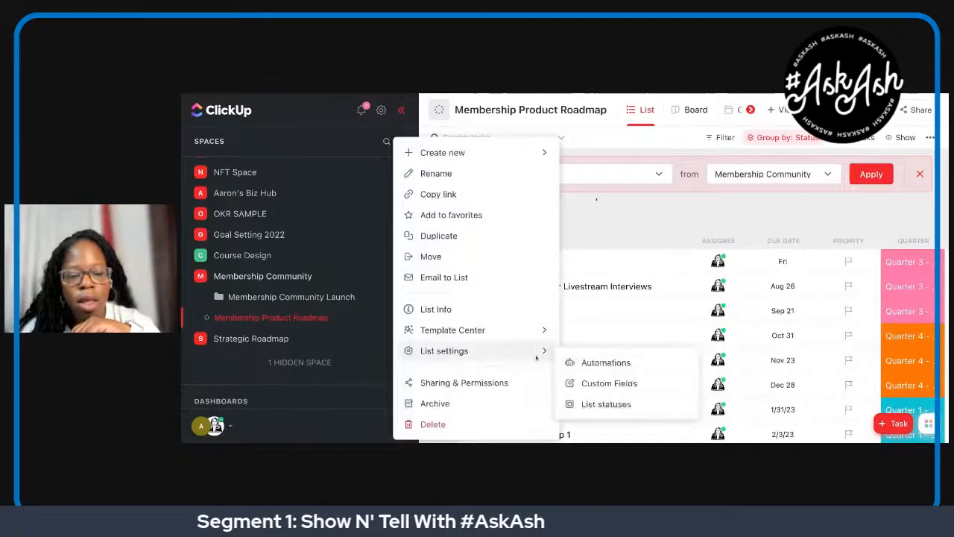
left_click(574, 404)
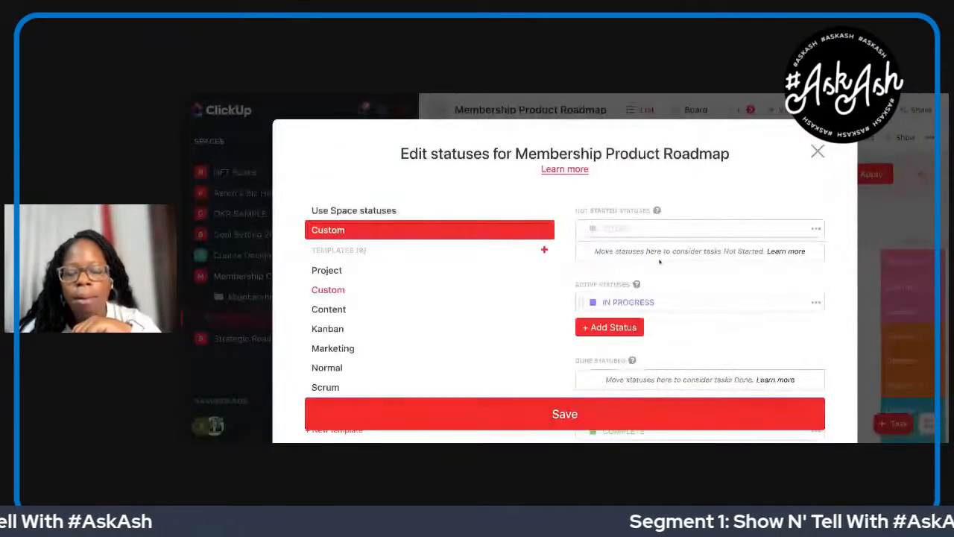
- Add two active statuses named ON HOLD and DONE to the list's custom statuses
left_click(631, 326)
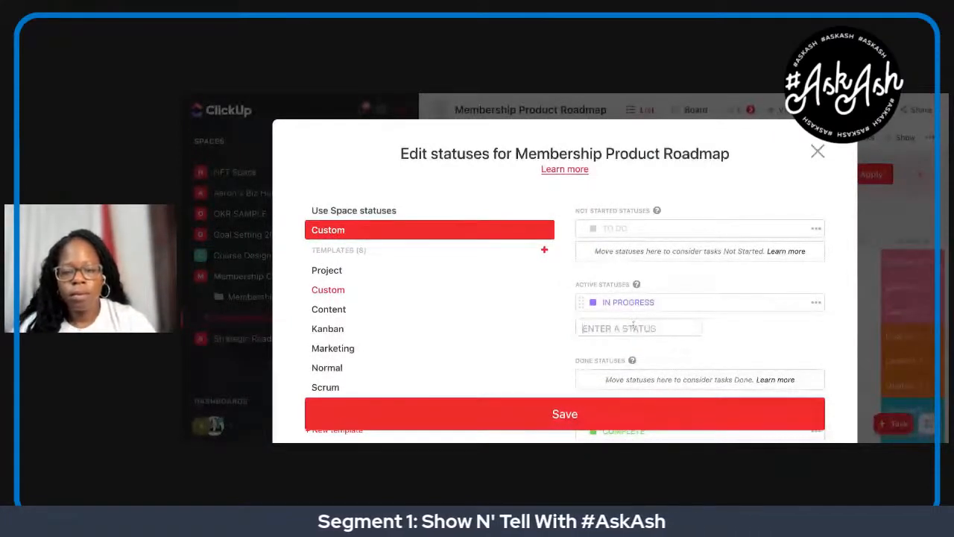
key("Return")
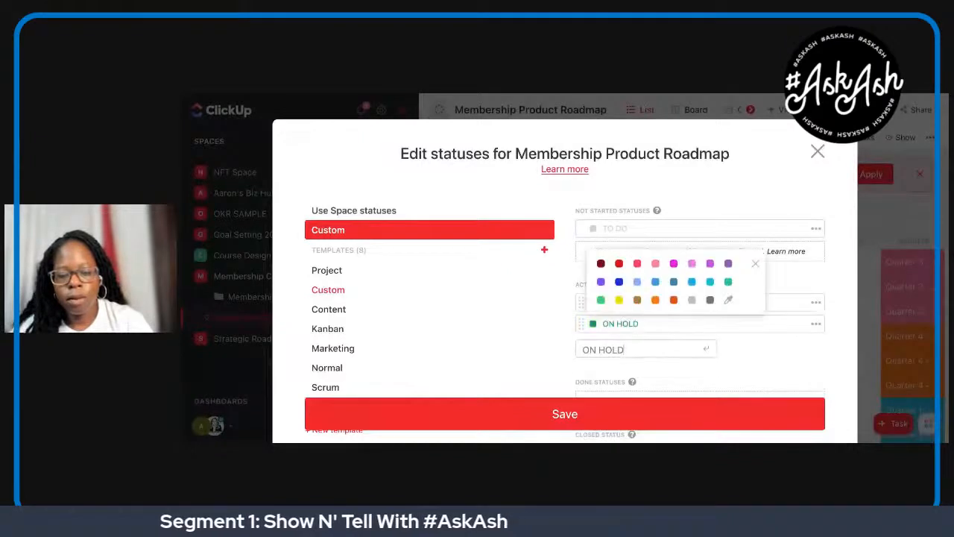
type("DONE")
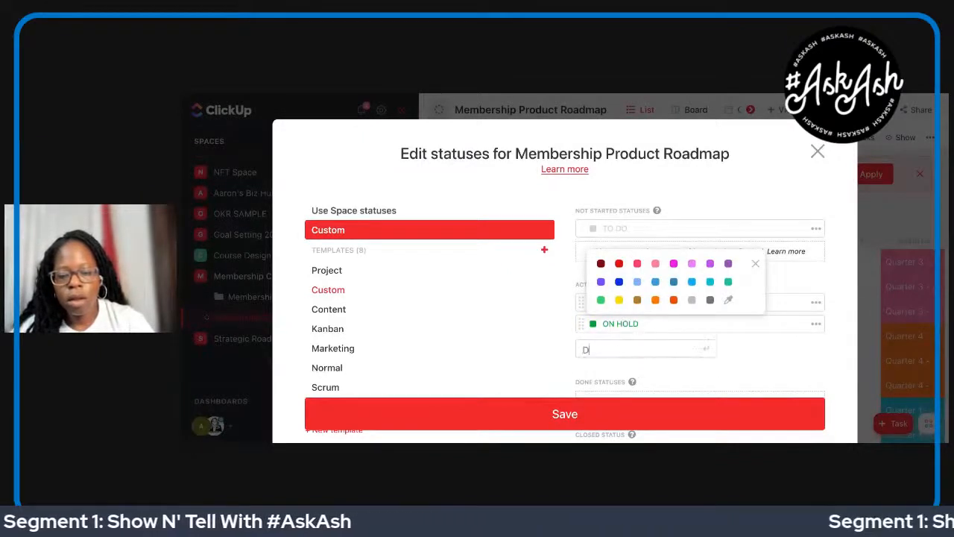
key("Return")
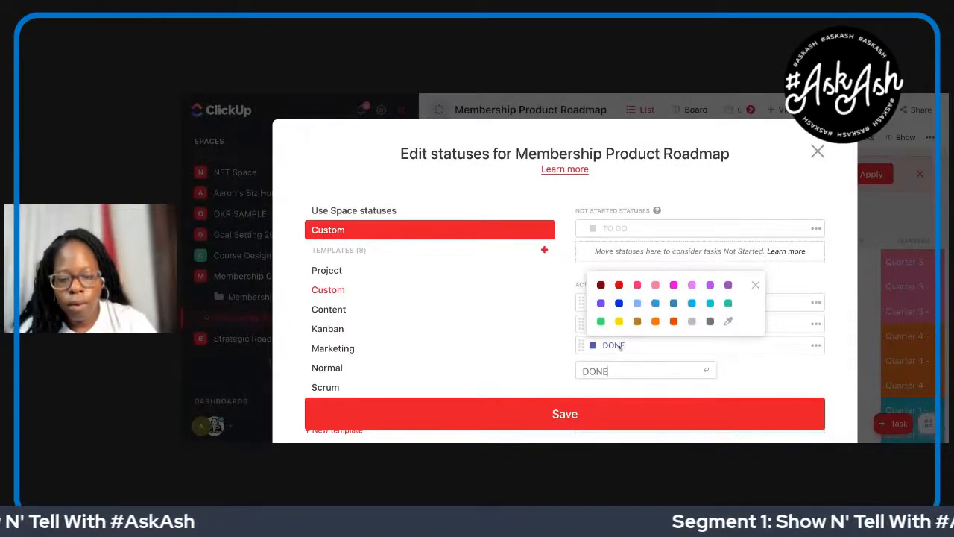
left_click(594, 370)
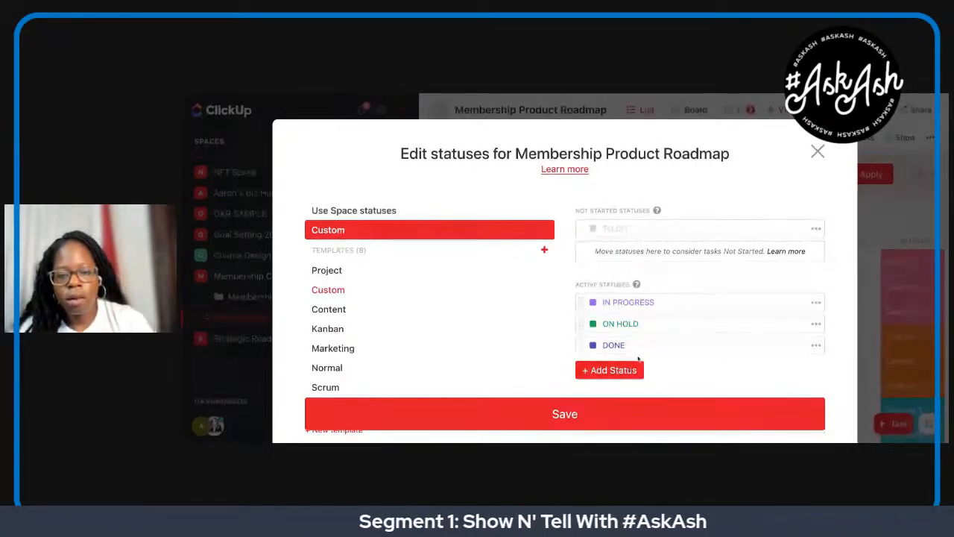
- Rename the TO DO status to IDEA and the IN PROGRESS status to PLANNING
left_click(679, 231)
type("IDEA")
key("Return")
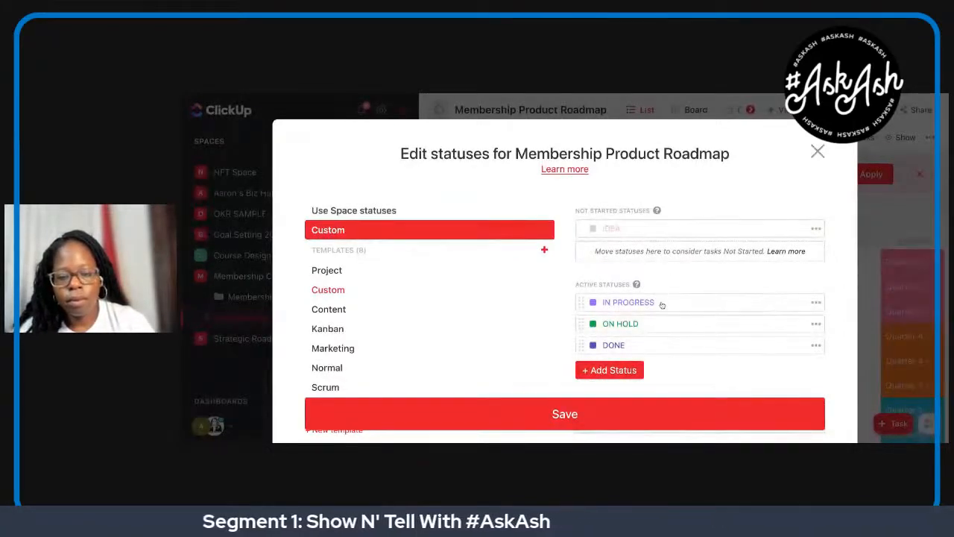
left_click(660, 305)
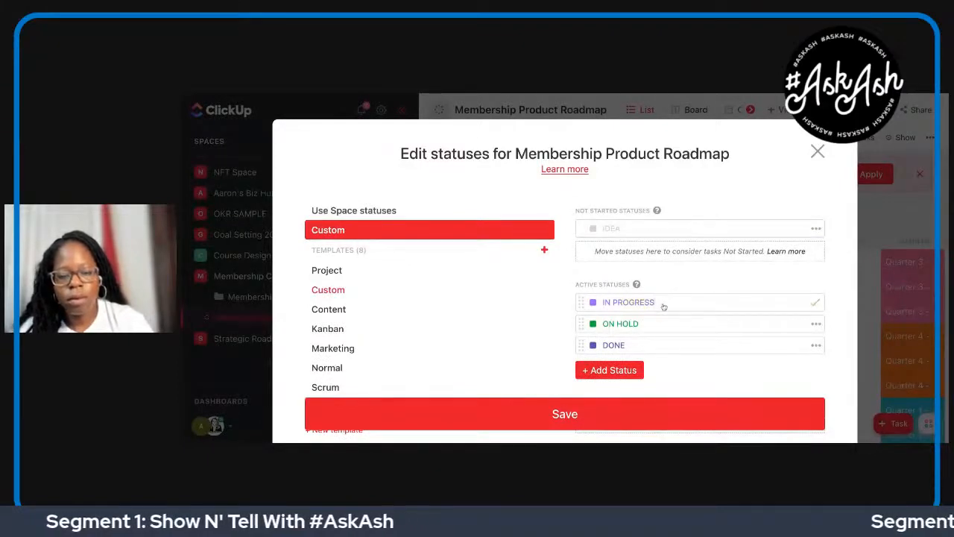
type("PLANNING")
key("Return")
- Recolour the active statuses: PLANNING green, ON HOLD magenta and DONE teal
left_click(593, 302)
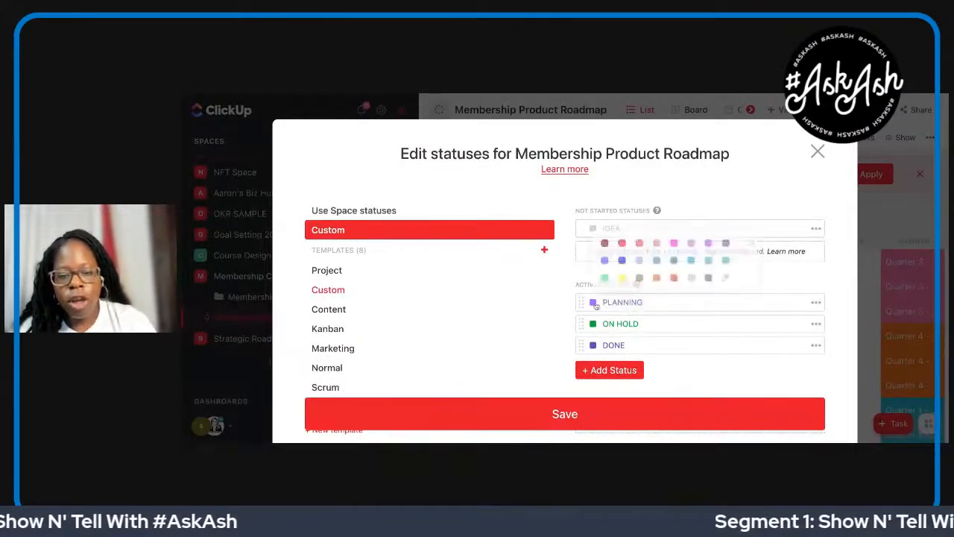
left_click(601, 278)
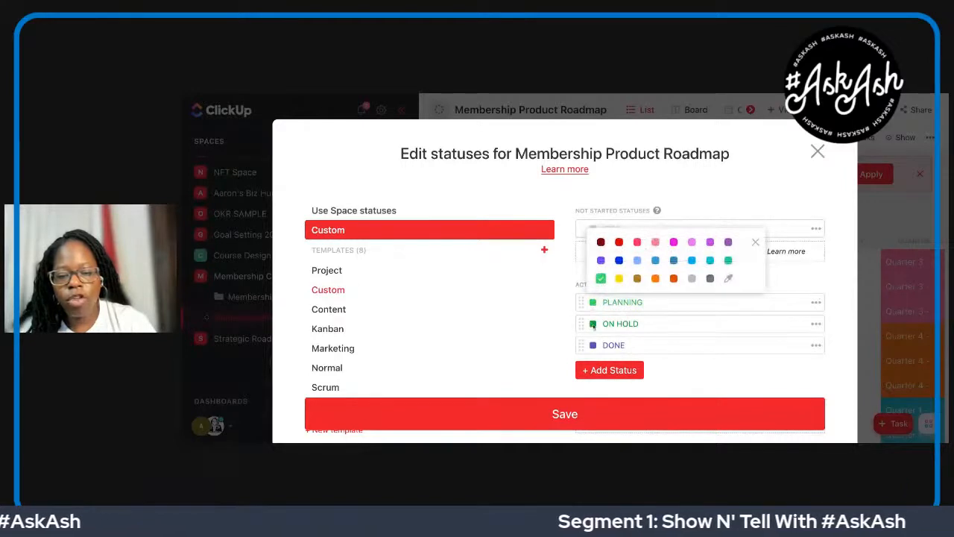
left_click(593, 324)
left_click(675, 264)
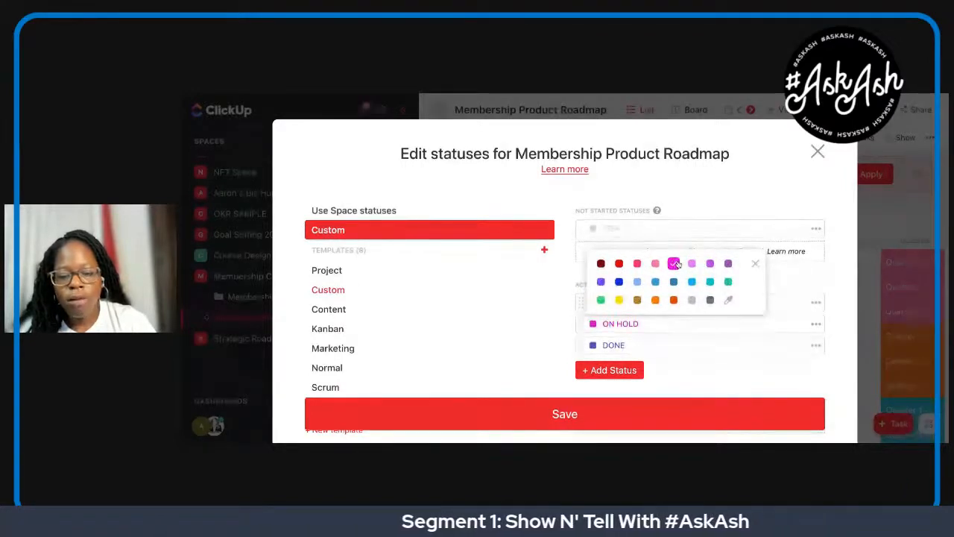
left_click(593, 344)
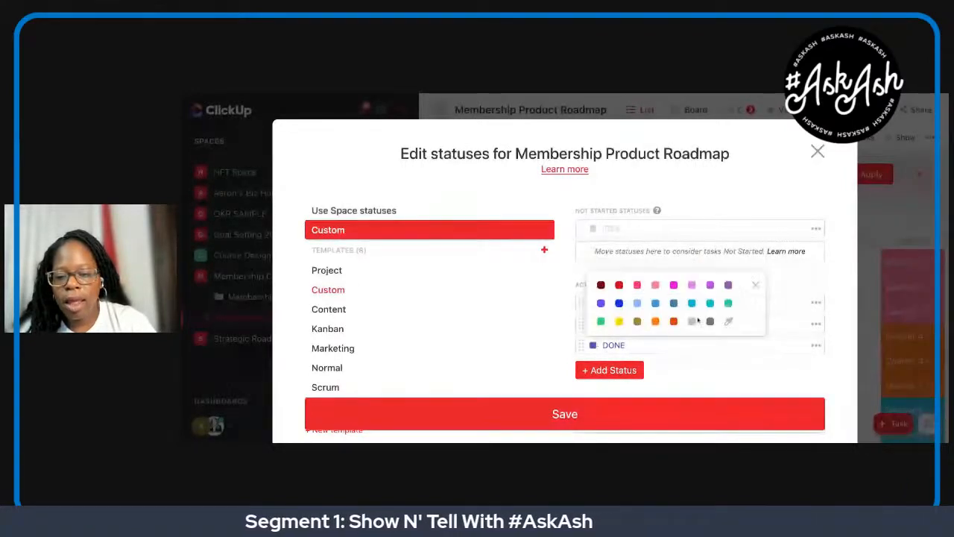
- Save the edited statuses and convert the existing NOT STARTED tasks to the IDEA status
left_click(627, 410)
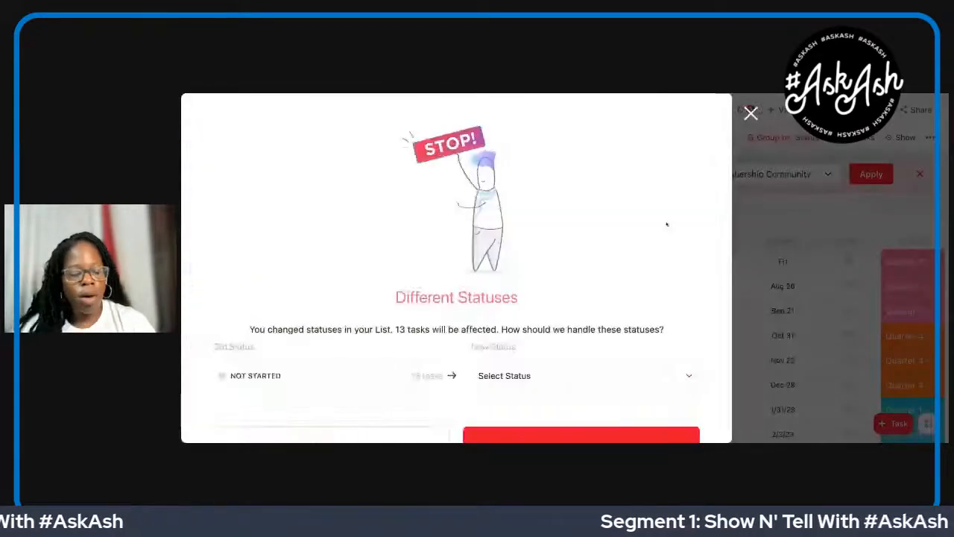
scroll(641, 276, "down", 1)
left_click(616, 317)
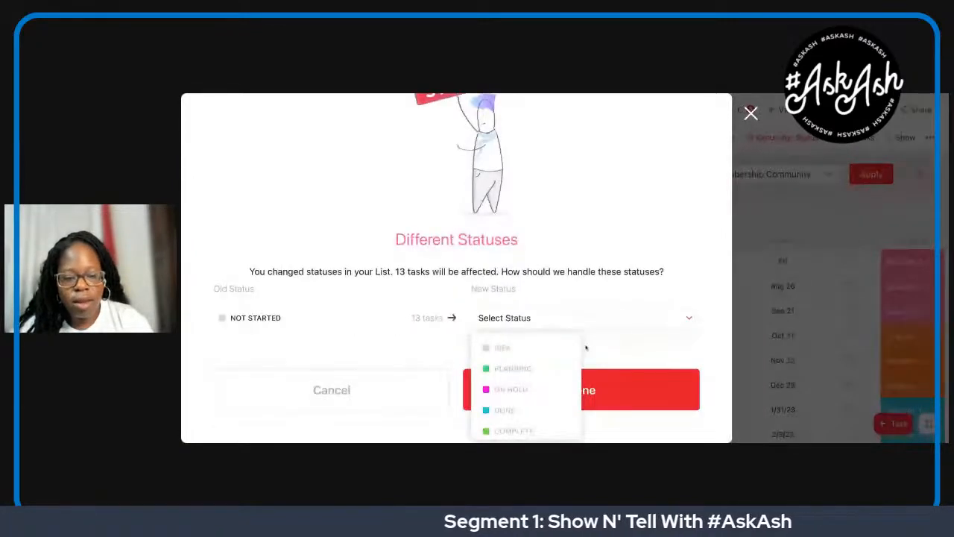
left_click(515, 348)
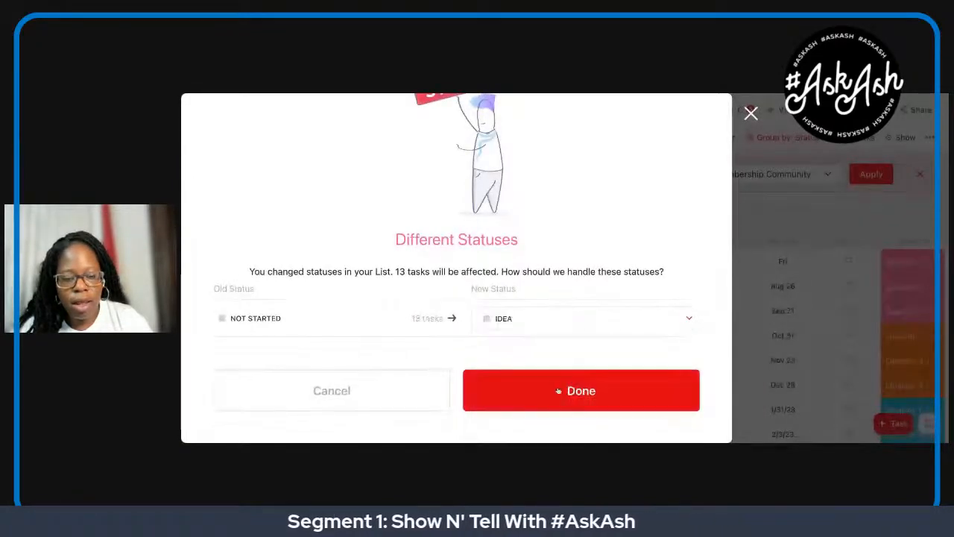
left_click(558, 402)
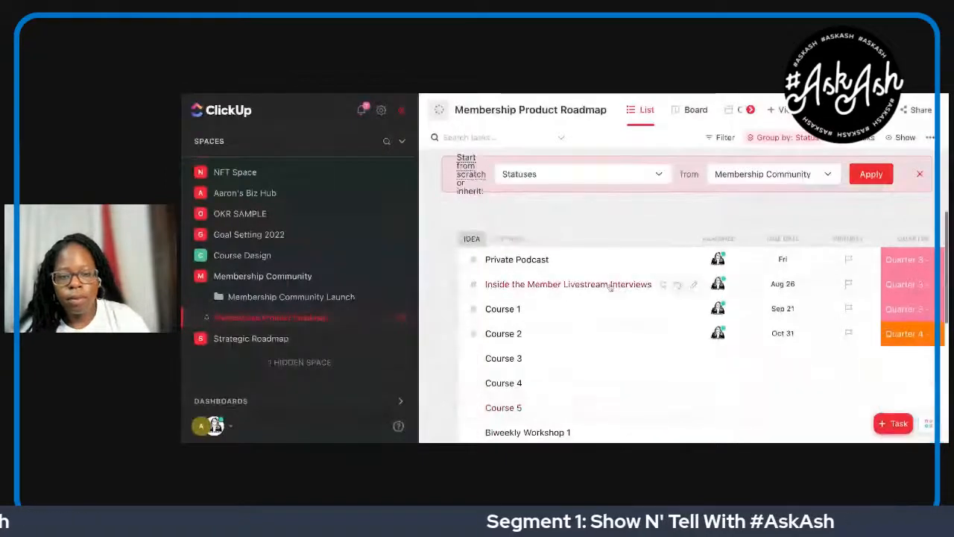
- Check the tasks under the IDEA status and collapse the spaces sidebar
scroll(610, 287, "down", 2)
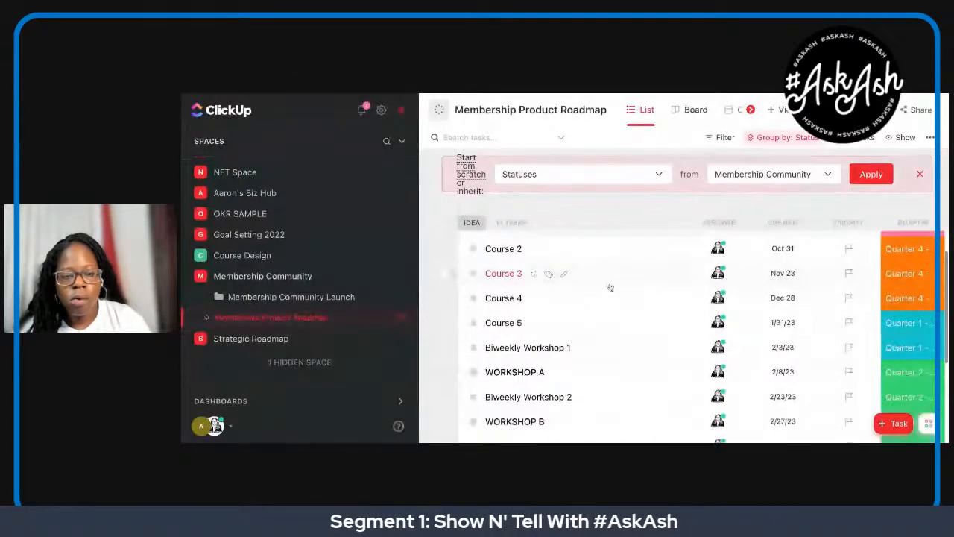
scroll(578, 284, "up", 3)
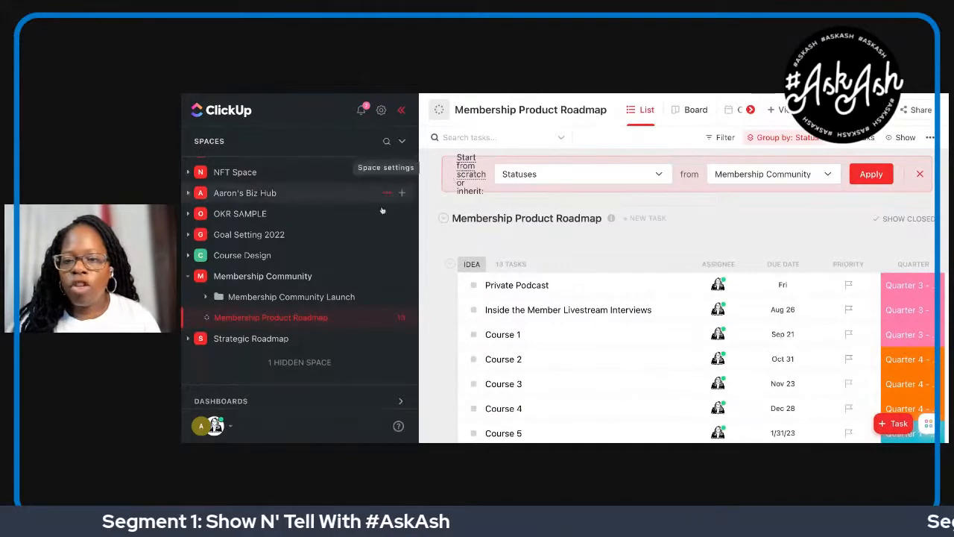
scroll(382, 211, "down", 1)
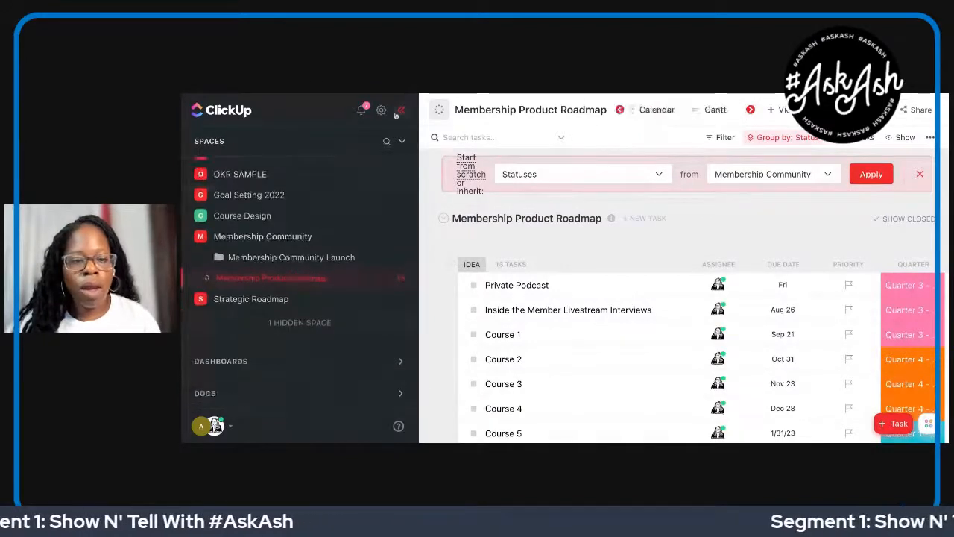
left_click(399, 111)
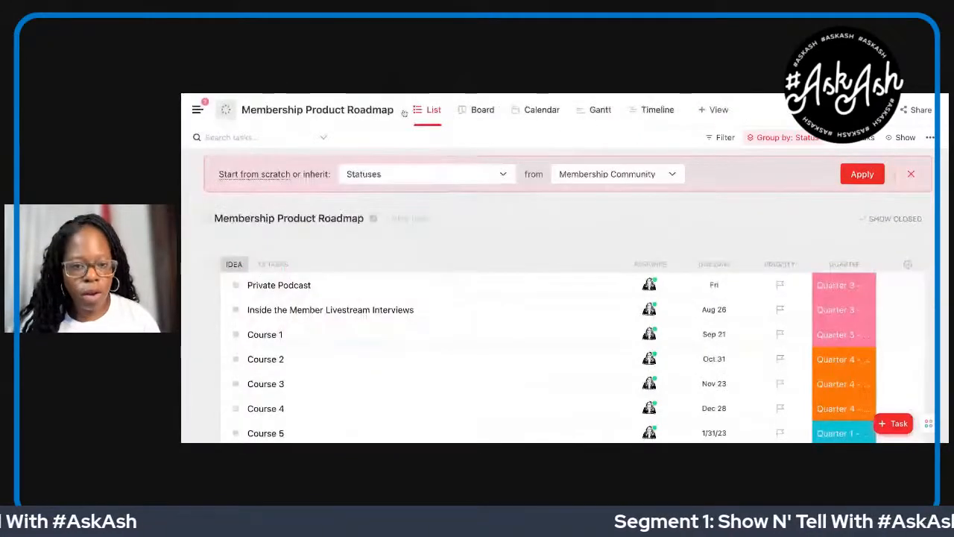
- Show the roadmap in Timeline view with a Week scale, from the start of the Private Podcast task
left_click(653, 110)
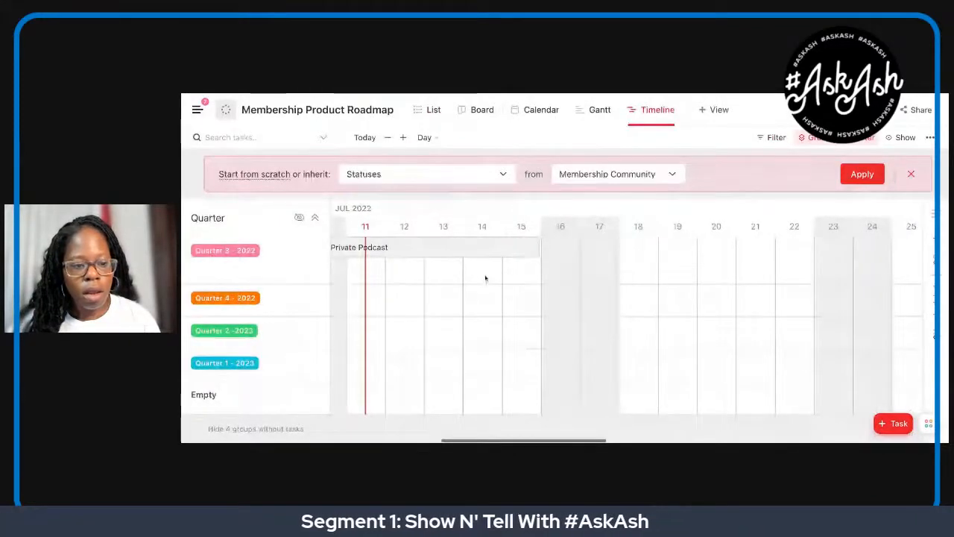
left_click(429, 138)
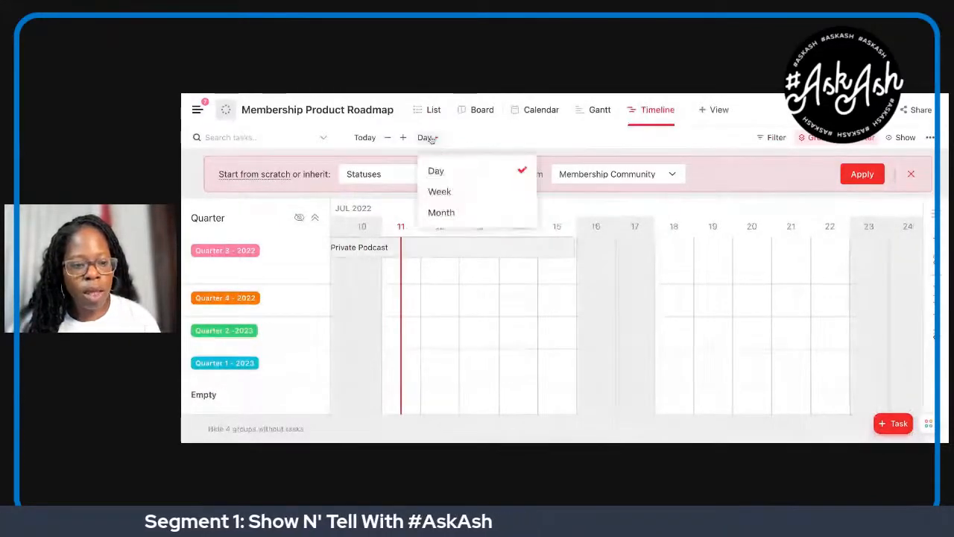
left_click(439, 192)
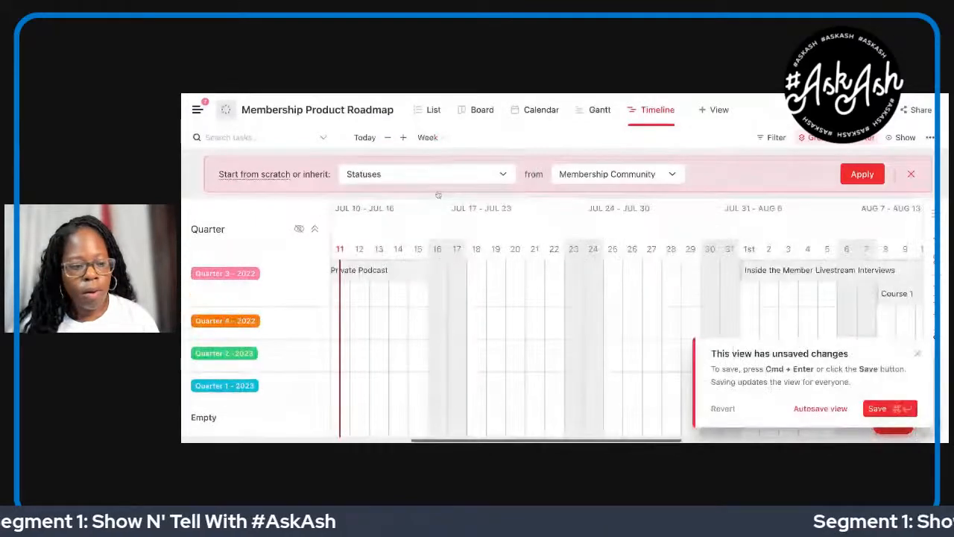
scroll(434, 276, "left", 4)
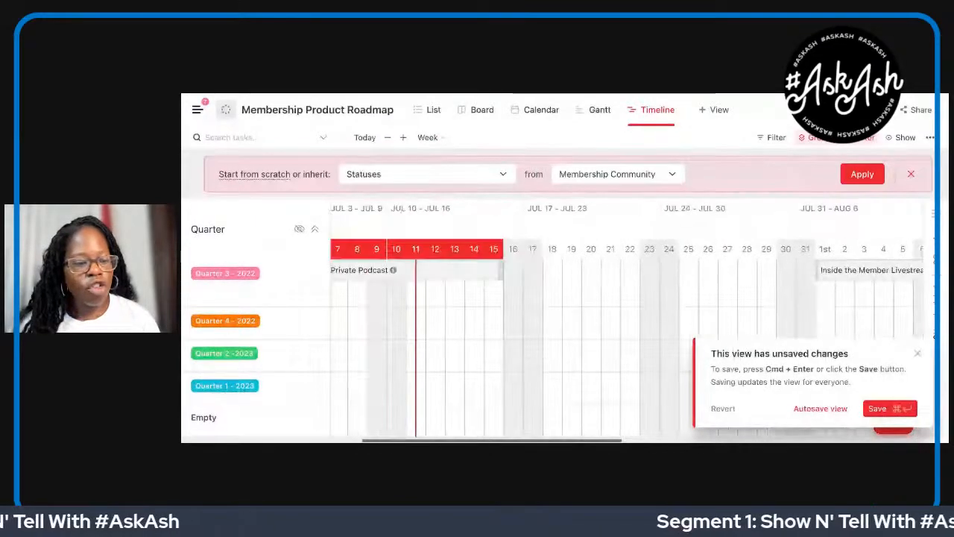
scroll(434, 277, "left", 2)
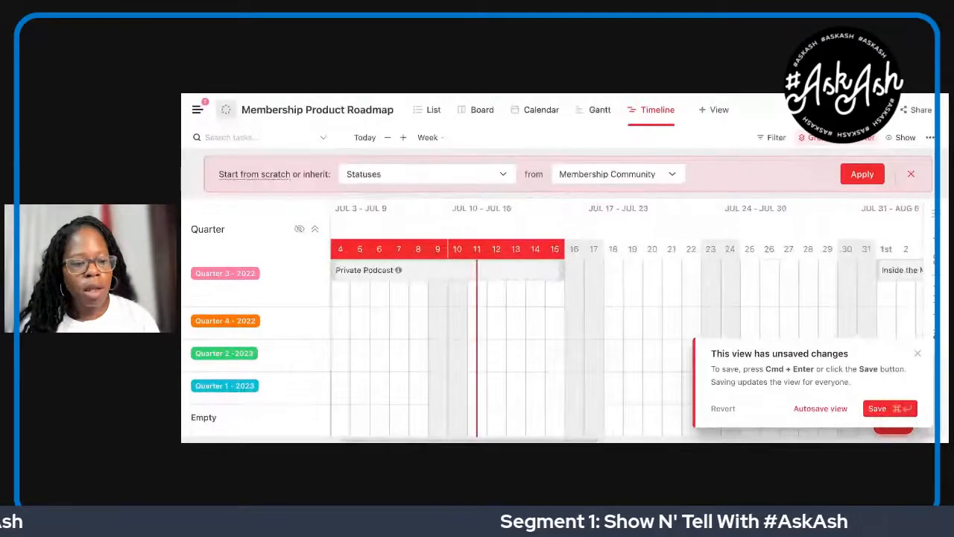
- Save the Timeline view's changes and review the Quarter 3 - 2022 tasks from Private Podcast to Course 1
scroll(385, 283, "right", 1)
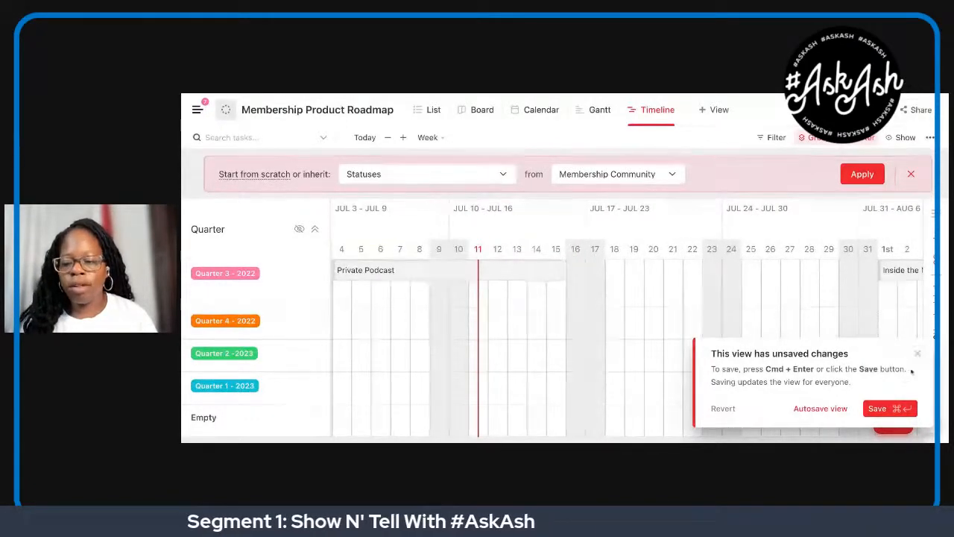
left_click(896, 408)
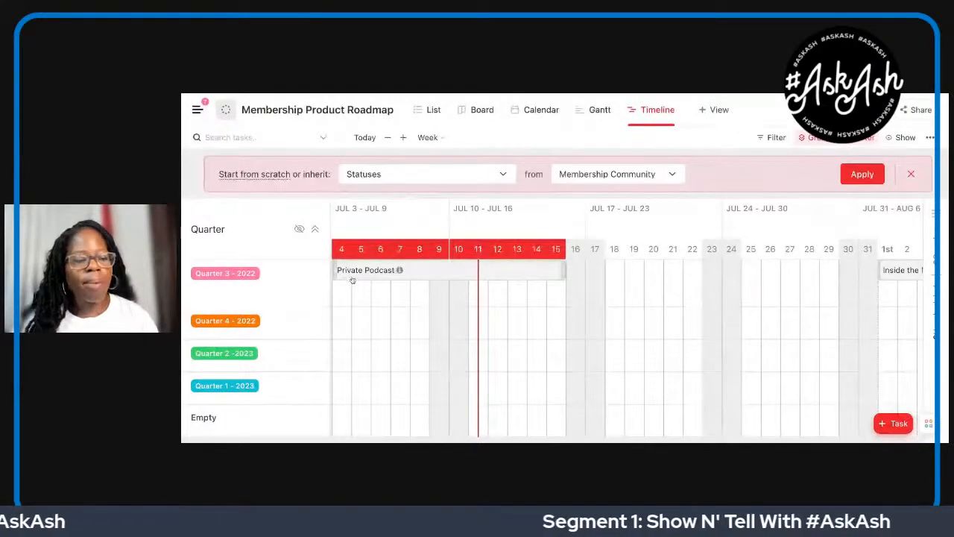
scroll(511, 265, "right", 2)
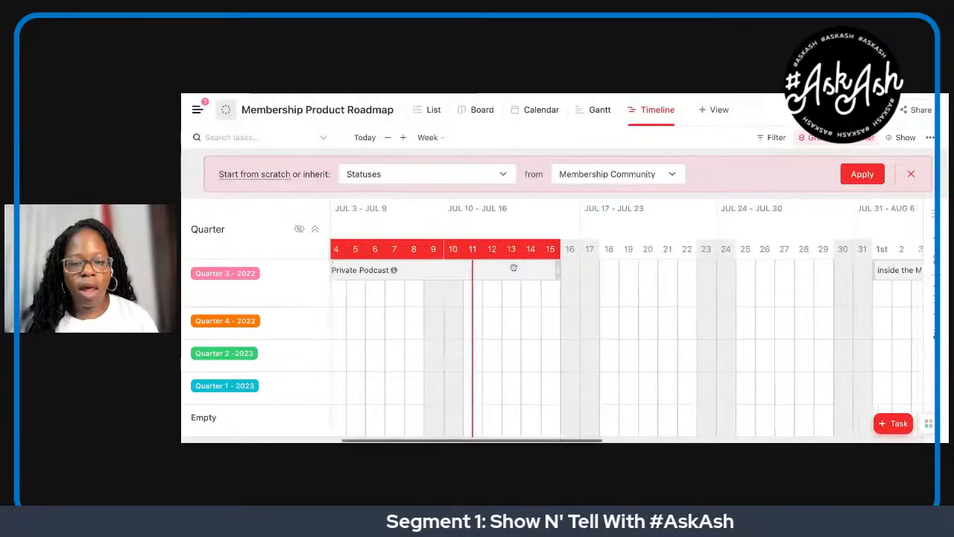
scroll(514, 267, "right", 2)
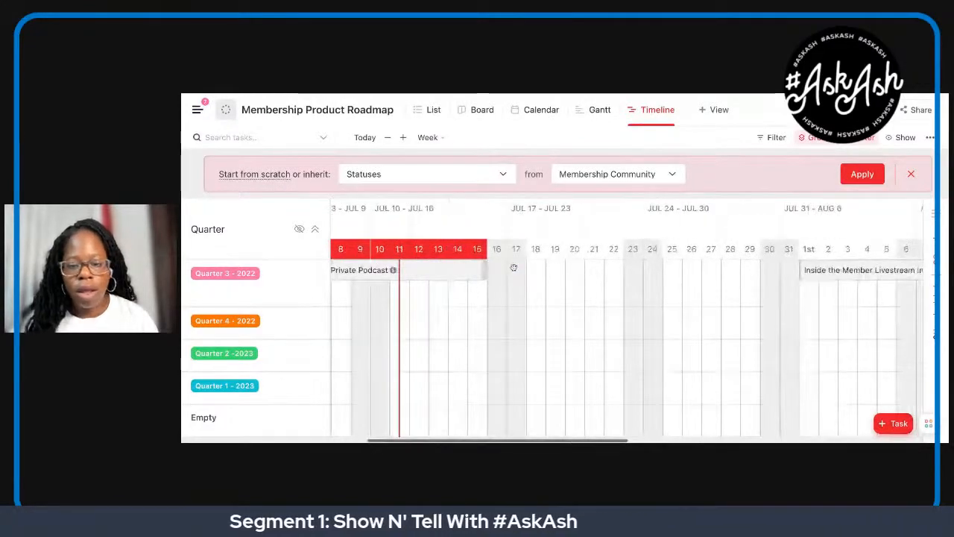
scroll(514, 267, "right", 4)
scroll(681, 280, "right", 3)
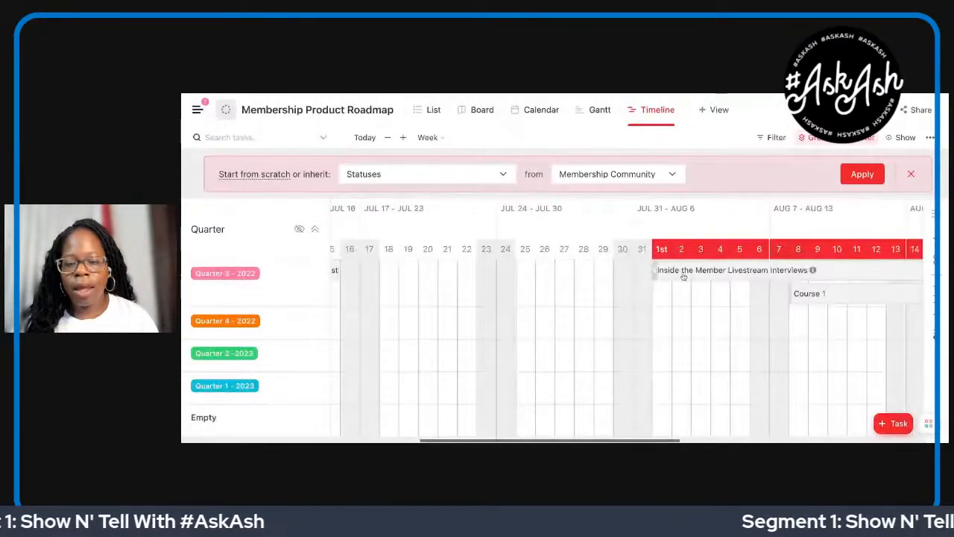
scroll(681, 277, "right", 2)
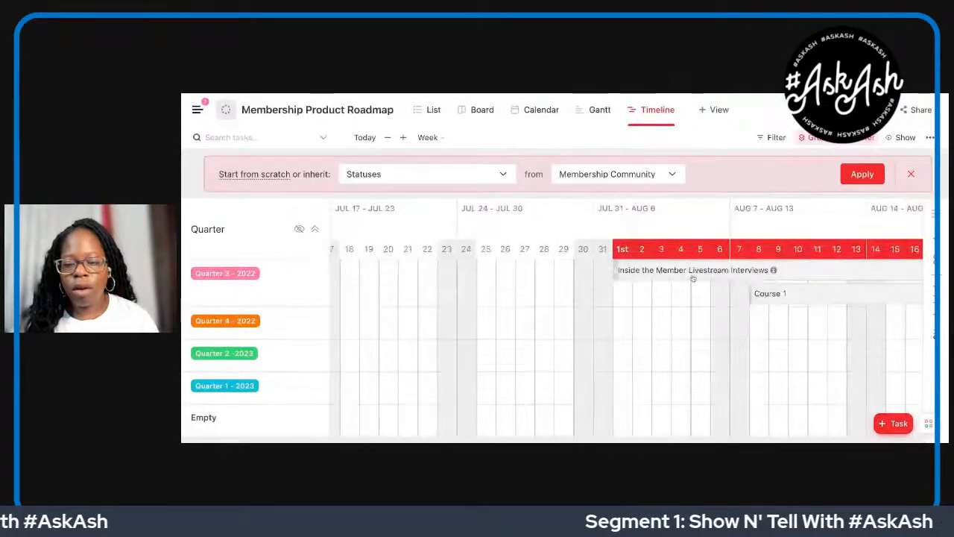
scroll(714, 277, "right", 2)
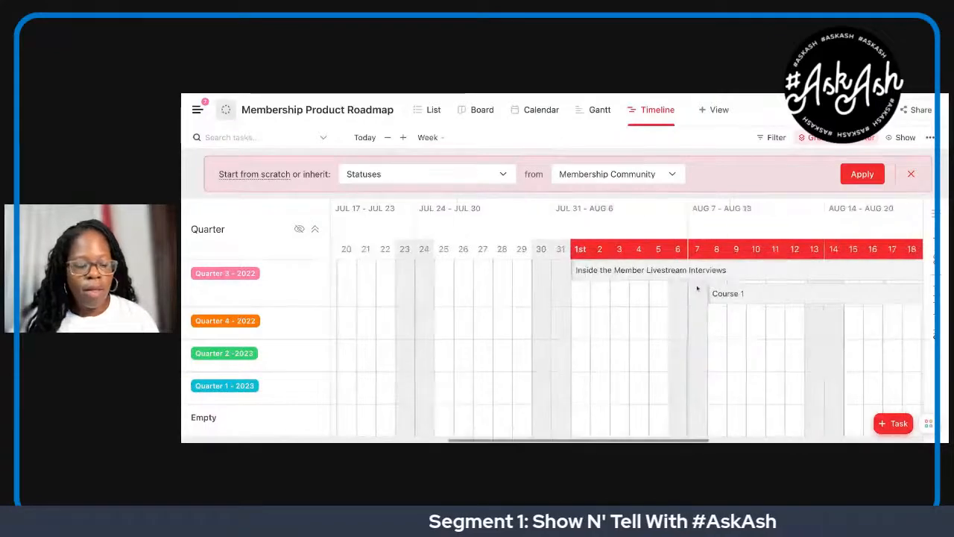
- Open the Course 1 task to check its details, close it and preview its summary on the timeline
left_click(744, 298)
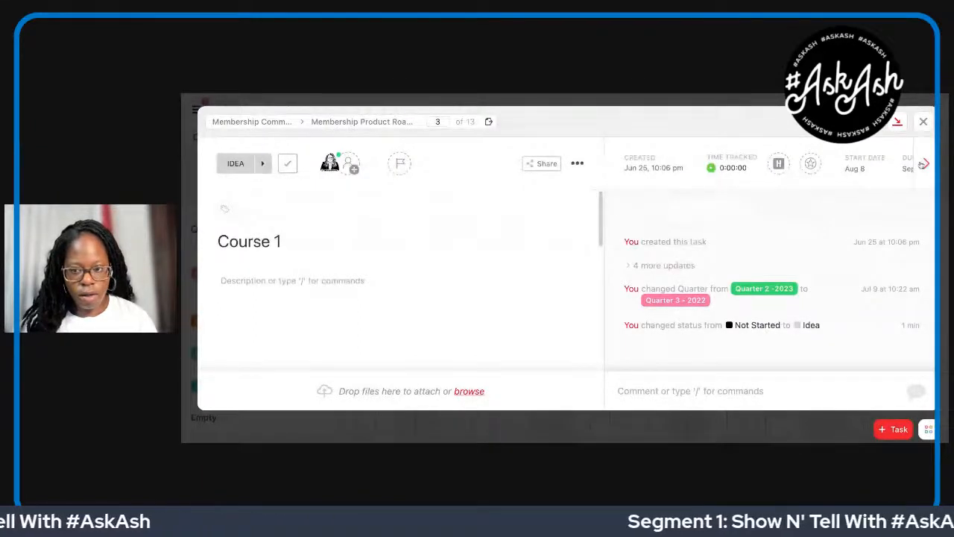
left_click(923, 121)
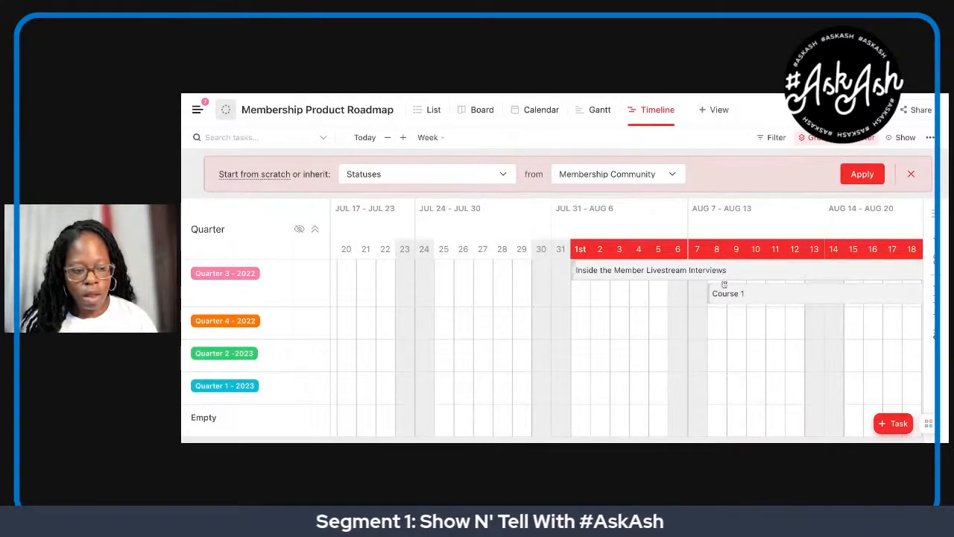
left_click(727, 293)
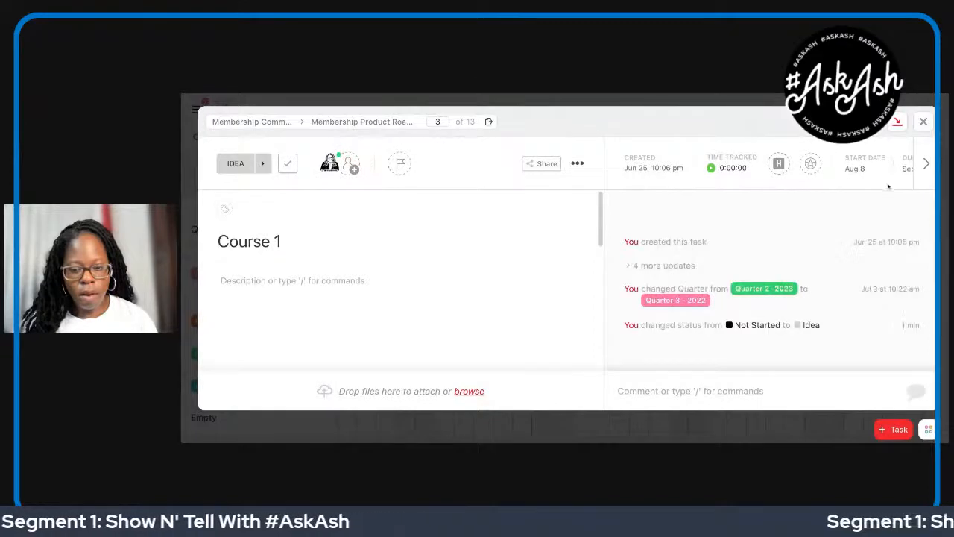
left_click(923, 122)
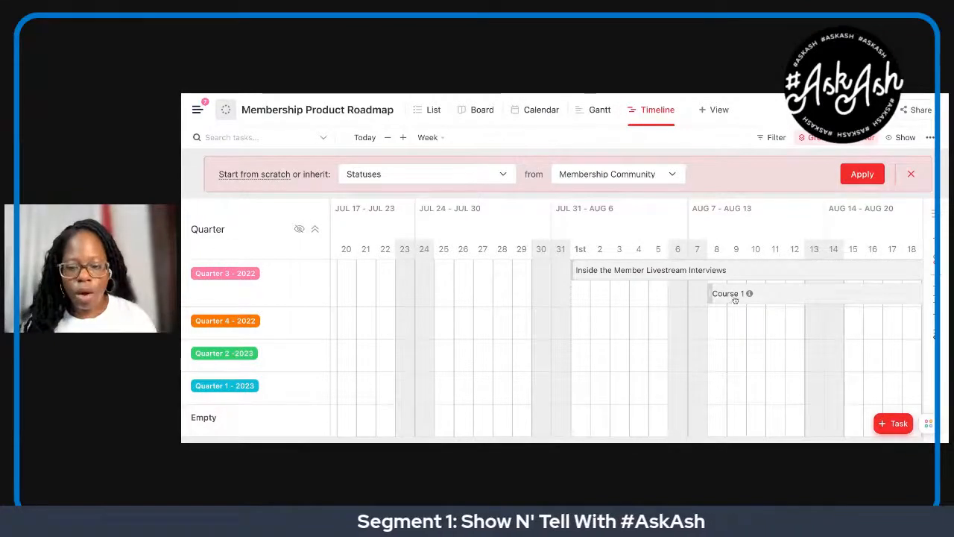
scroll(731, 297, "right", 1)
mouse_move(728, 296)
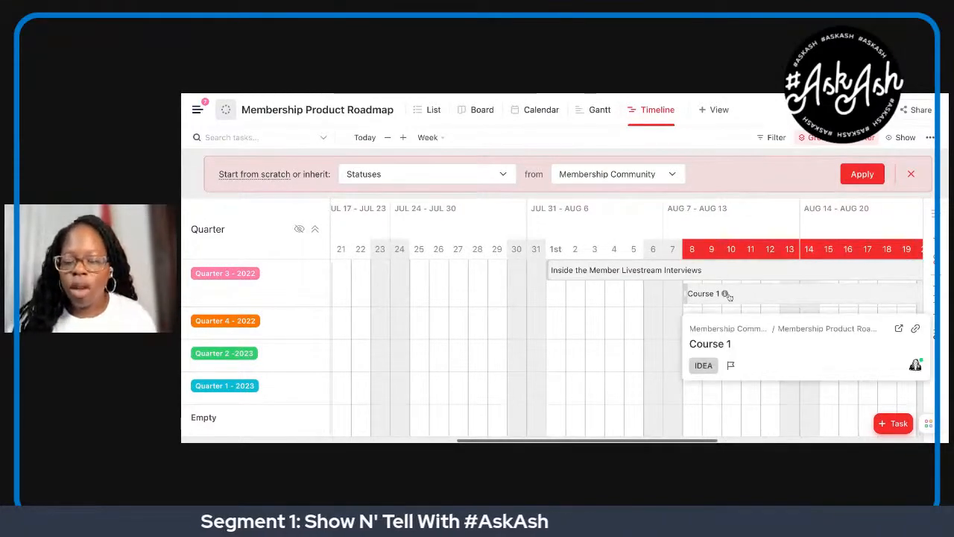
- Examine the scheduled courses and biweekly workshops on the weekly timeline, from Course 1 through the 2023 quarters
scroll(729, 296, "right", 10)
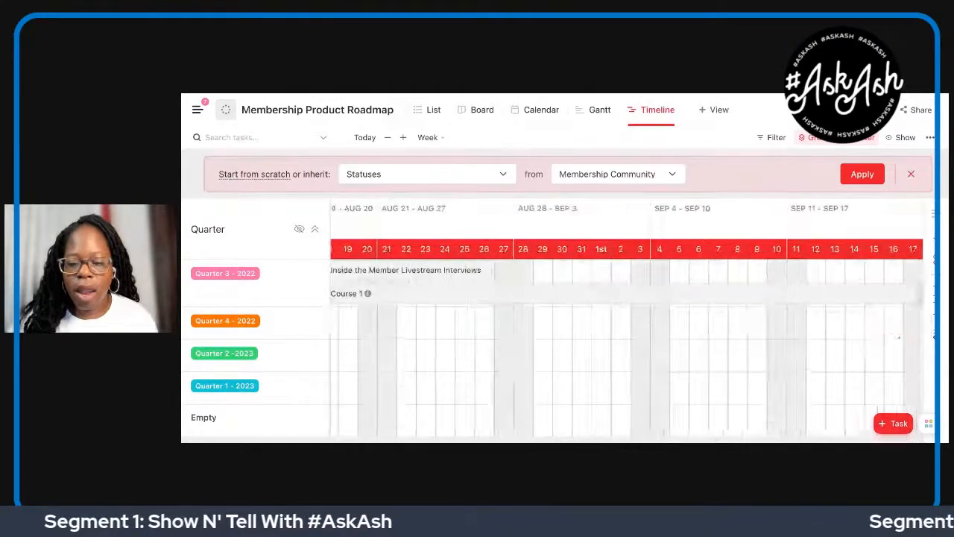
scroll(646, 298, "right", 10)
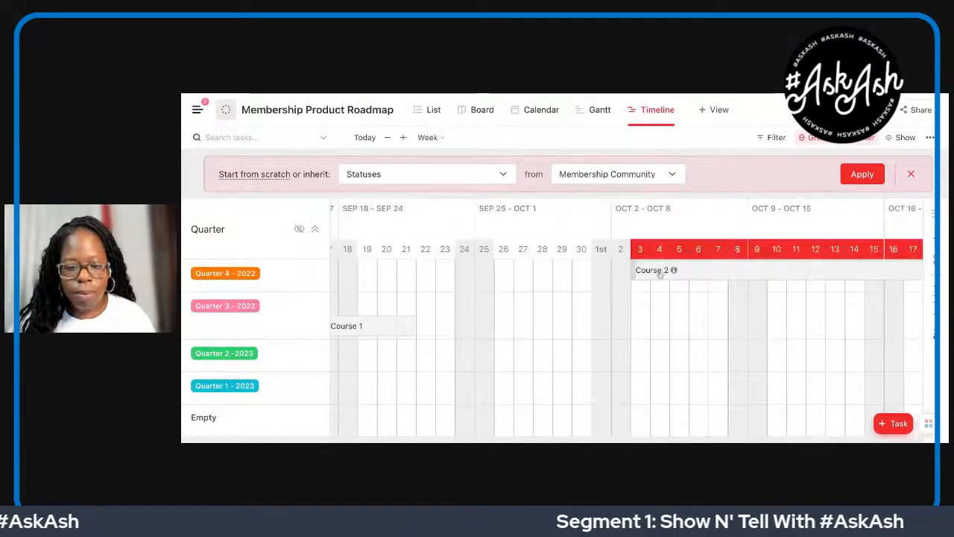
scroll(660, 276, "right", 4)
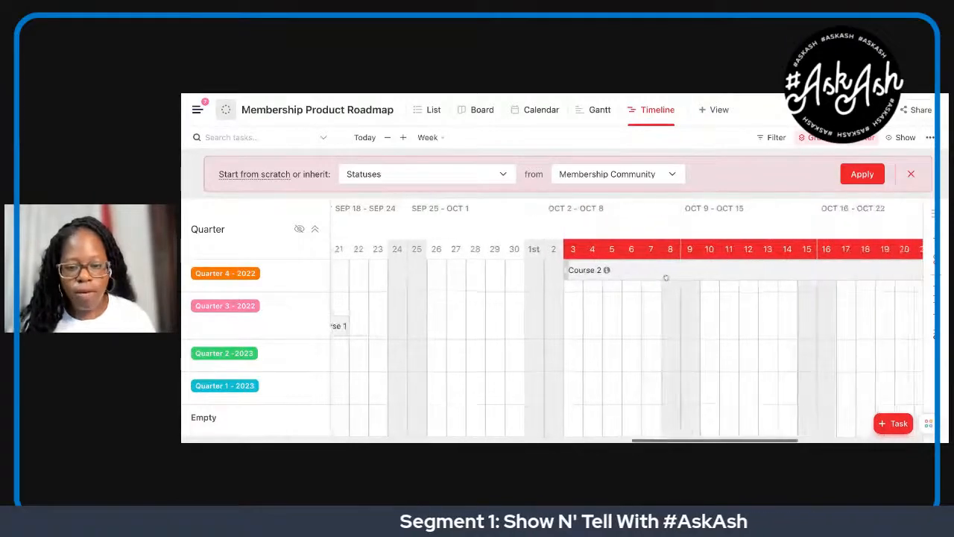
scroll(666, 277, "right", 5)
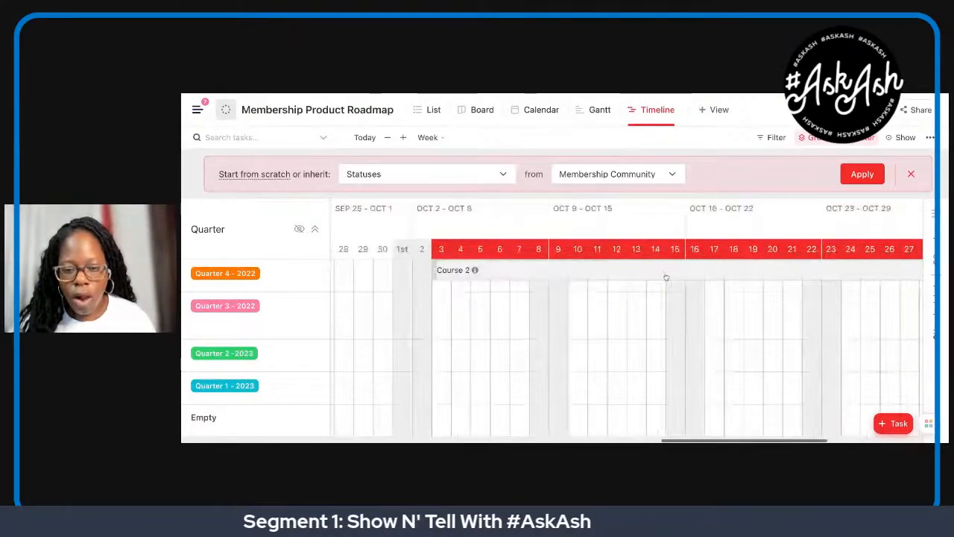
scroll(666, 276, "right", 3)
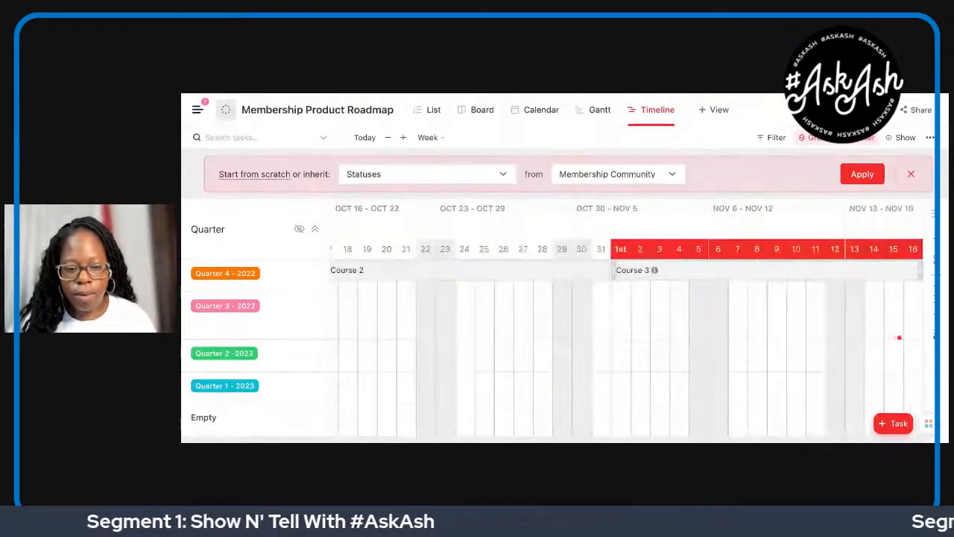
scroll(653, 289, "right", 5)
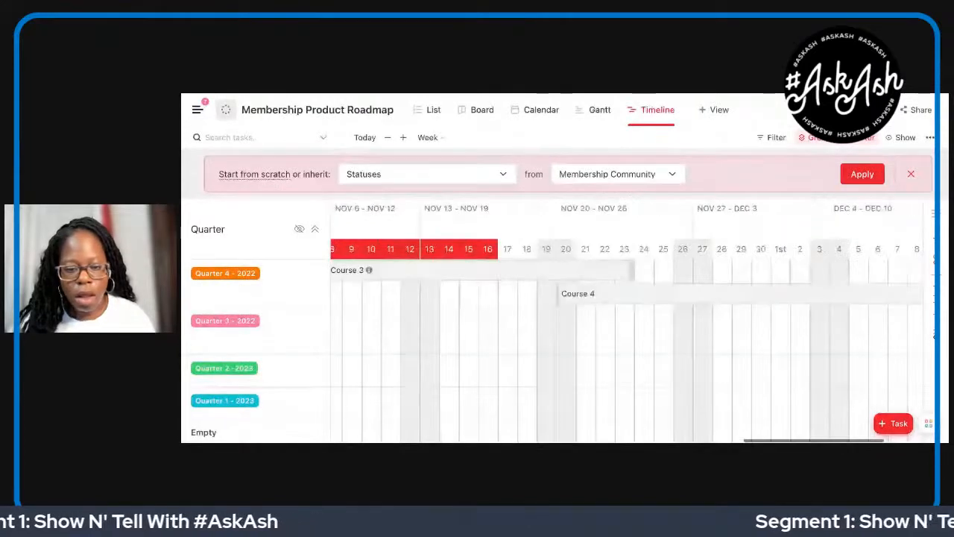
scroll(652, 288, "right", 3)
scroll(653, 288, "right", 5)
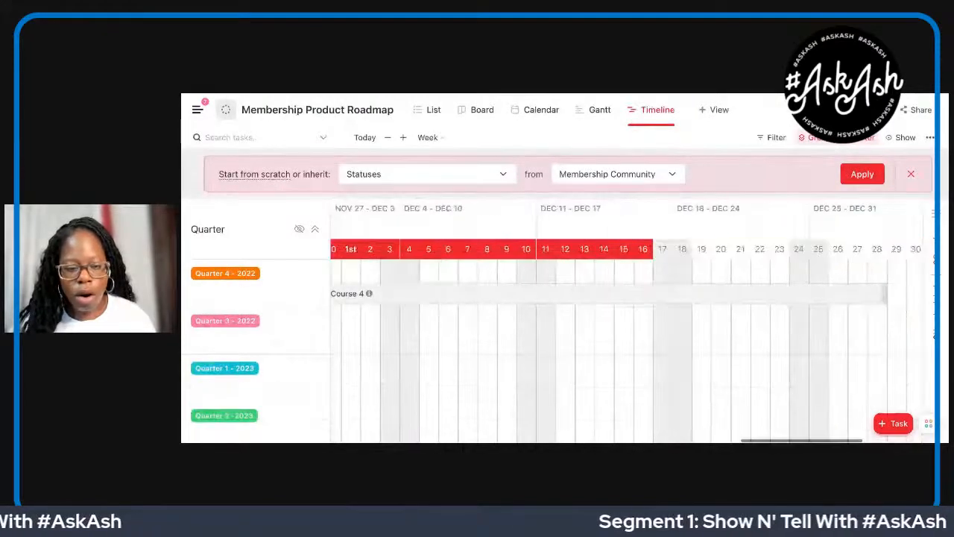
scroll(626, 336, "right", 5)
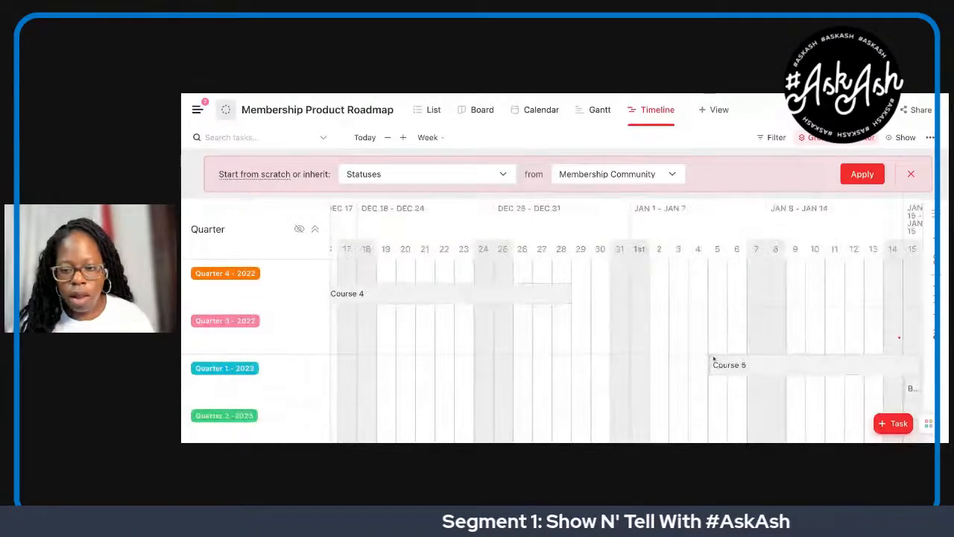
scroll(716, 360, "down", 2)
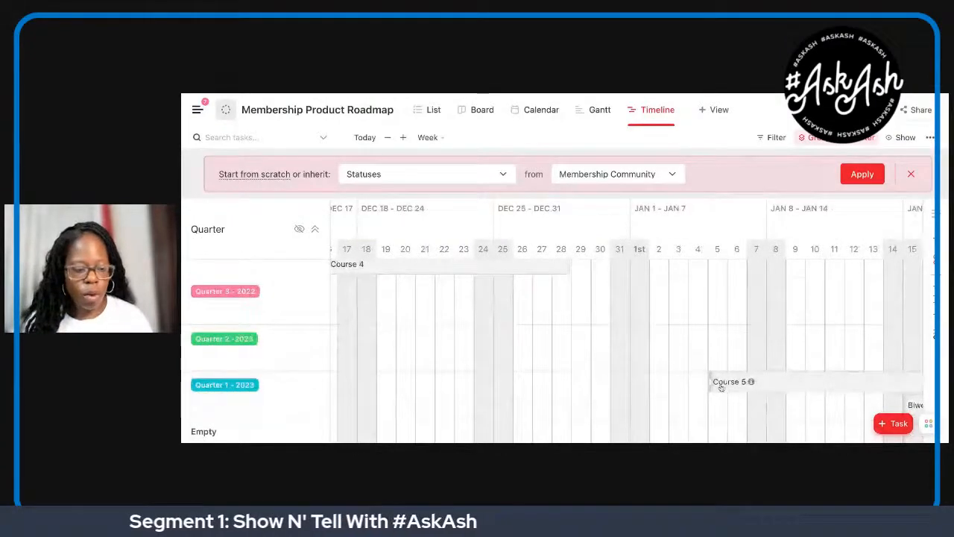
scroll(718, 385, "right", 10)
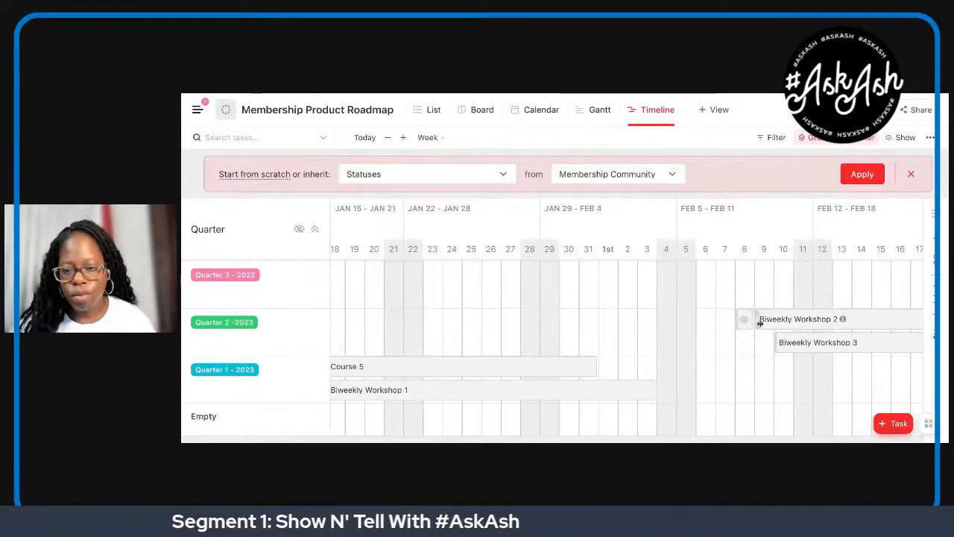
scroll(762, 326, "right", 3)
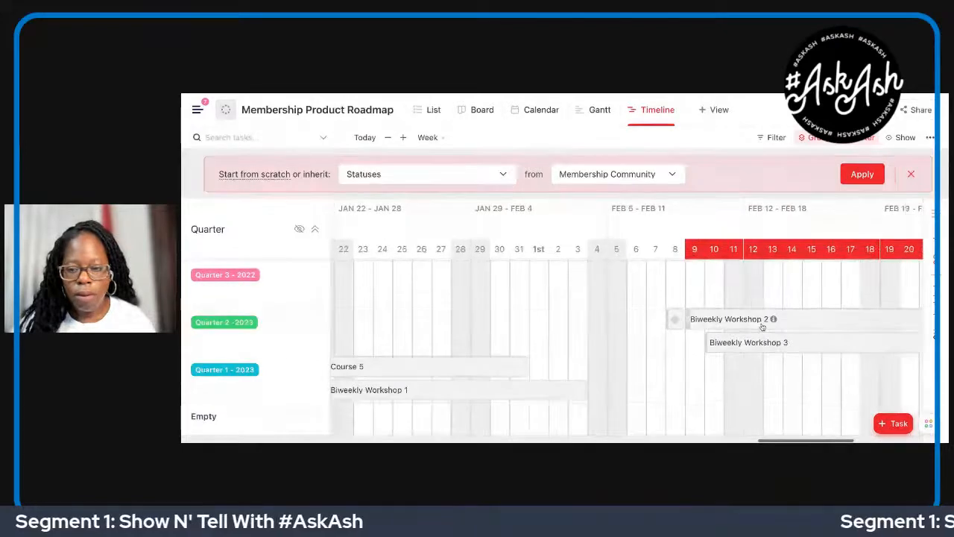
scroll(762, 326, "right", 10)
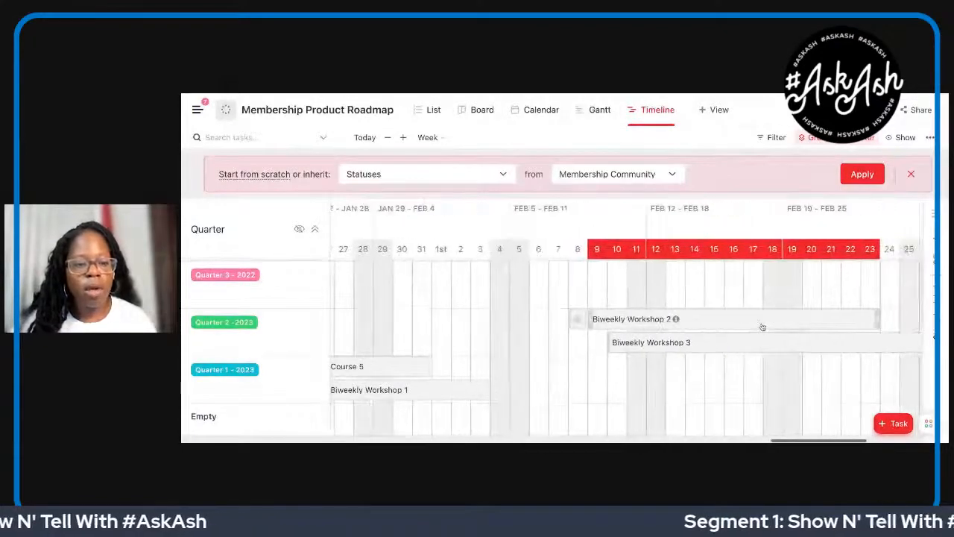
- Change the timeline scale to Month and bring the Quarter 3 and Quarter 4 - 2022 tasks into view
left_click(440, 138)
left_click(440, 211)
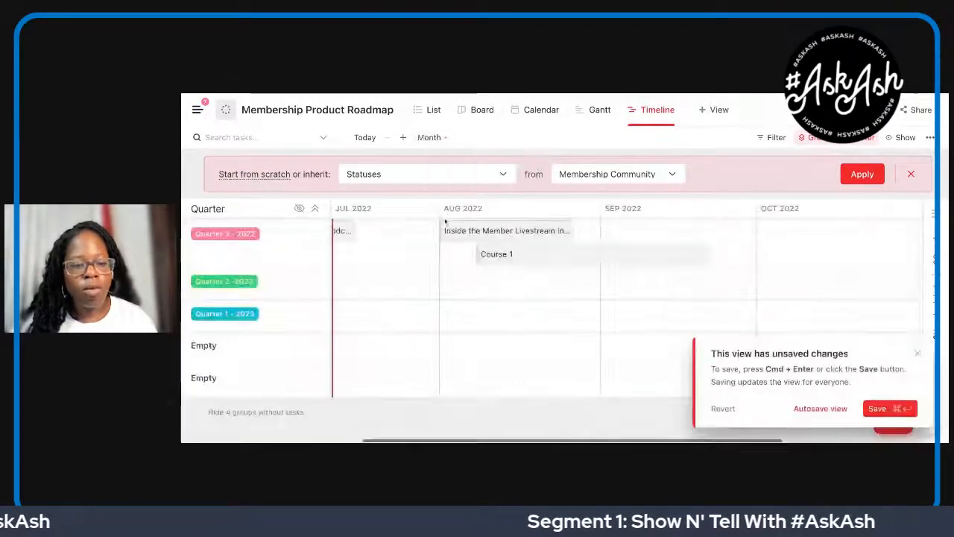
scroll(445, 277, "right", 3)
scroll(444, 277, "left", 2)
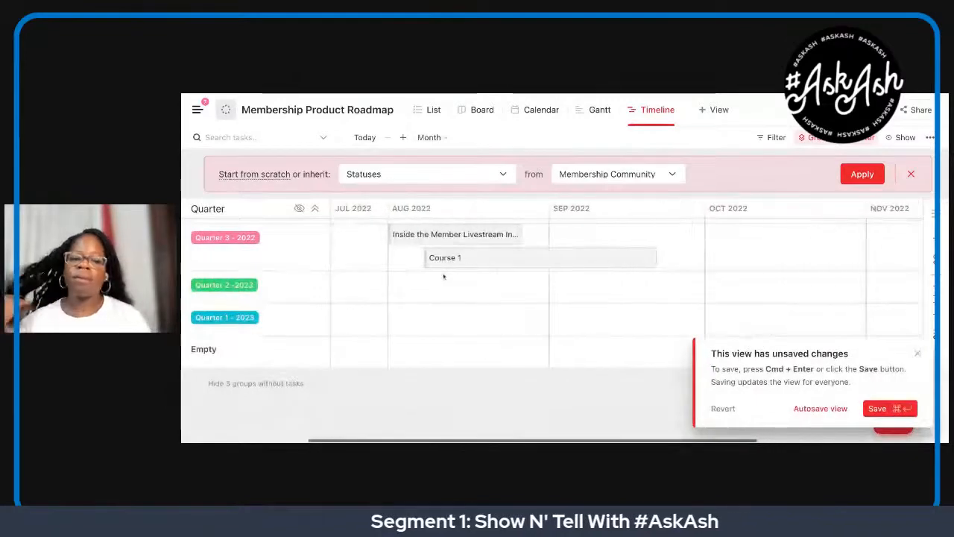
scroll(444, 294, "up", 1)
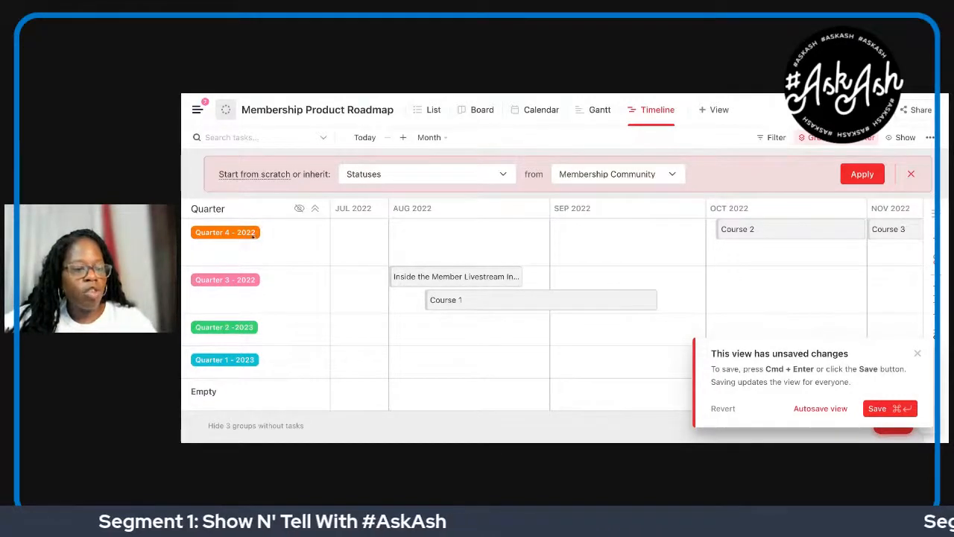
- Hide the timeline's quarter groups without tasks and show them again
left_click(299, 209)
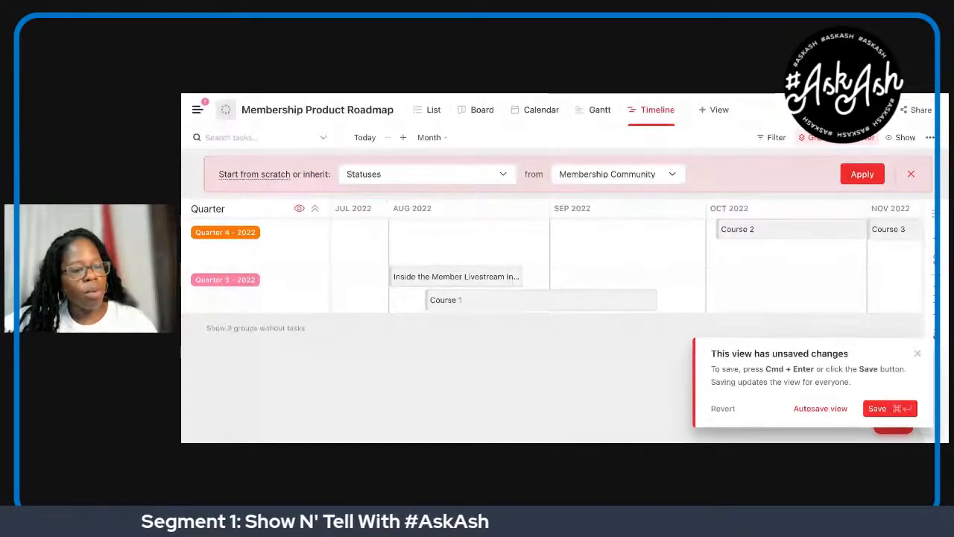
left_click(299, 209)
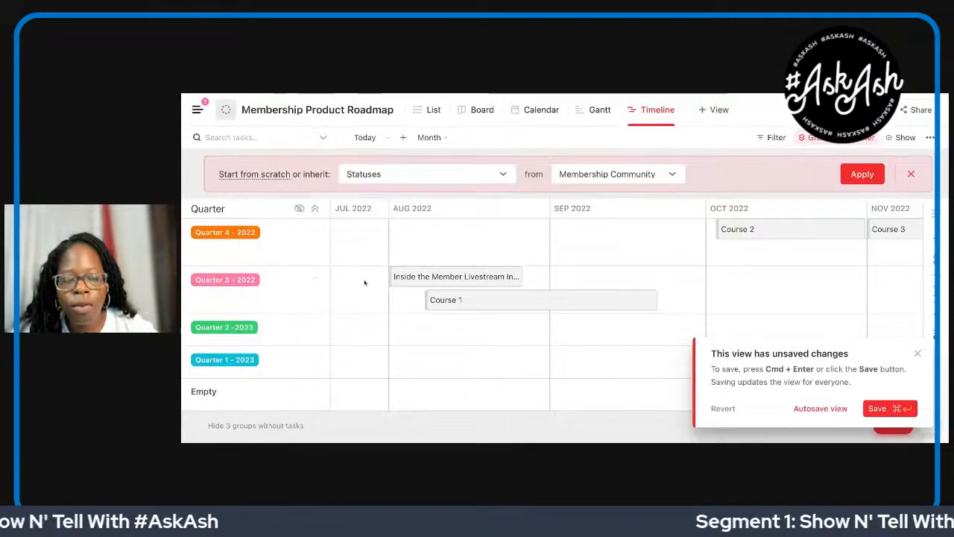
- Show the roadmap in List view and review the due dates and quarters of the IDEA tasks
left_click(423, 115)
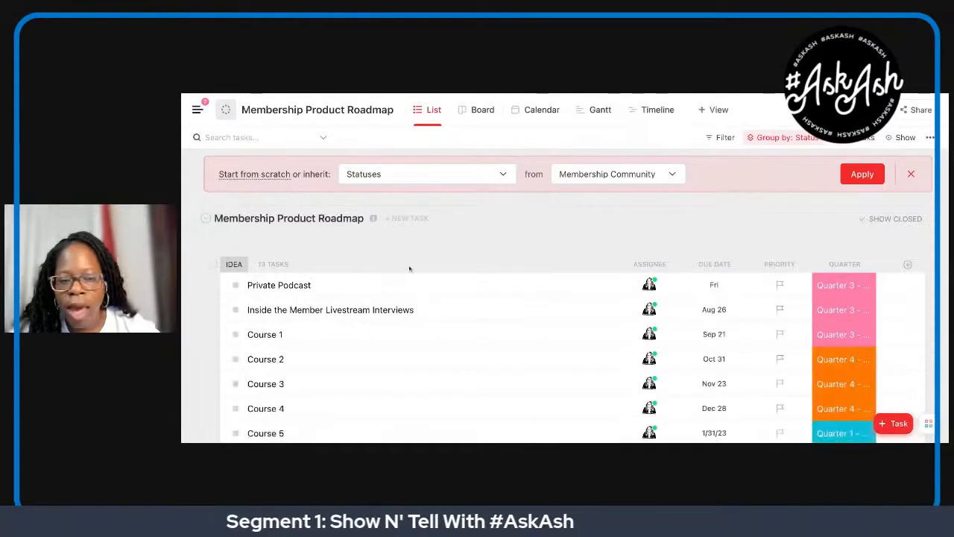
scroll(409, 269, "down", 1)
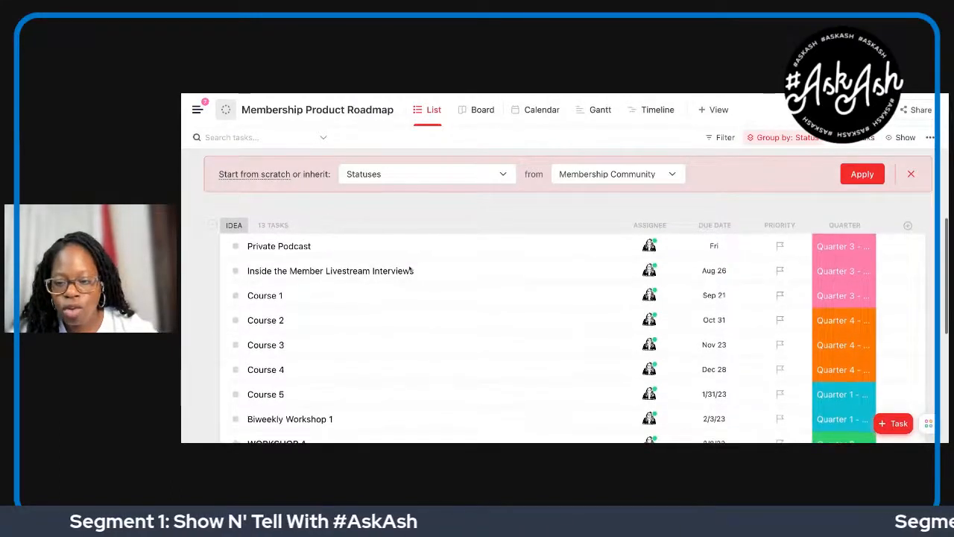
scroll(410, 270, "down", 1)
scroll(409, 269, "up", 1)
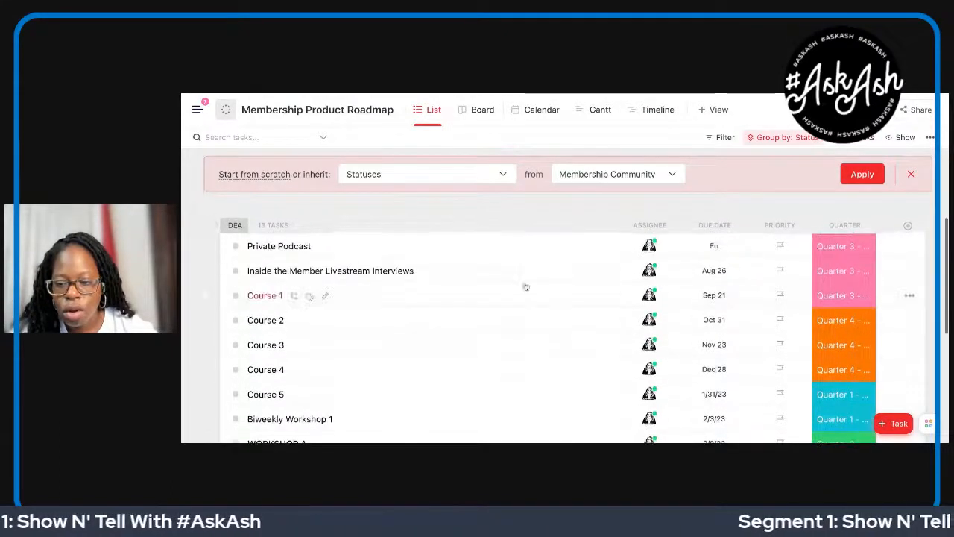
scroll(725, 313, "down", 4)
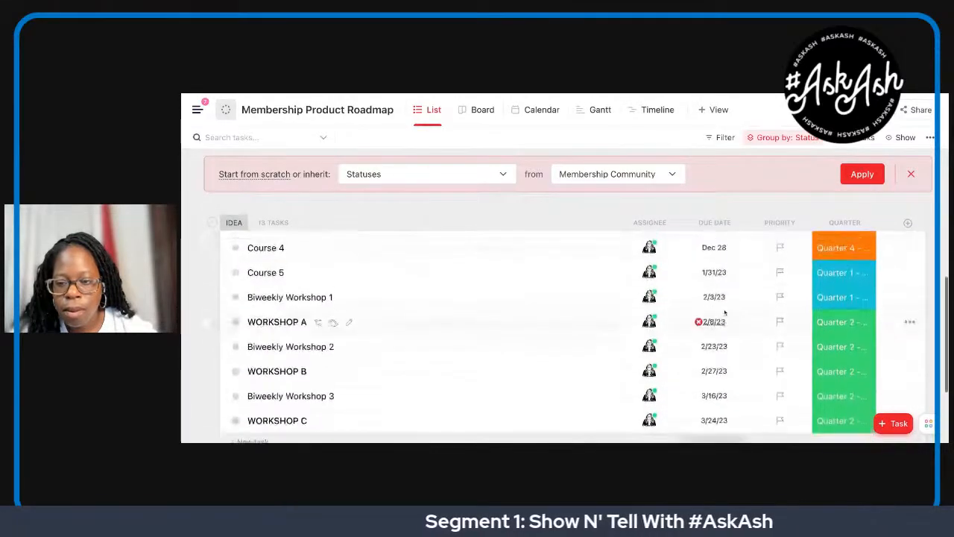
scroll(725, 313, "up", 5)
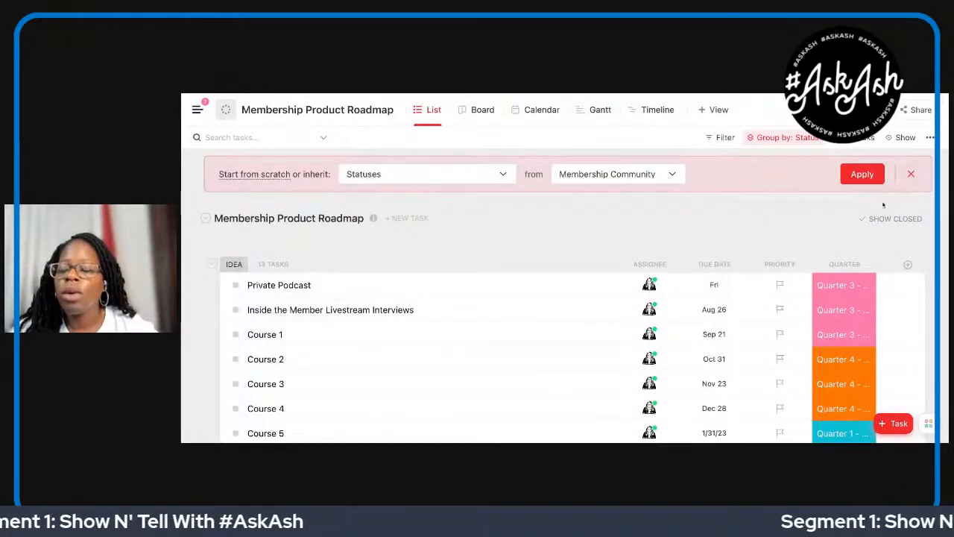
- Group the Membership Product Roadmap list by the Quarter custom field
left_click(787, 138)
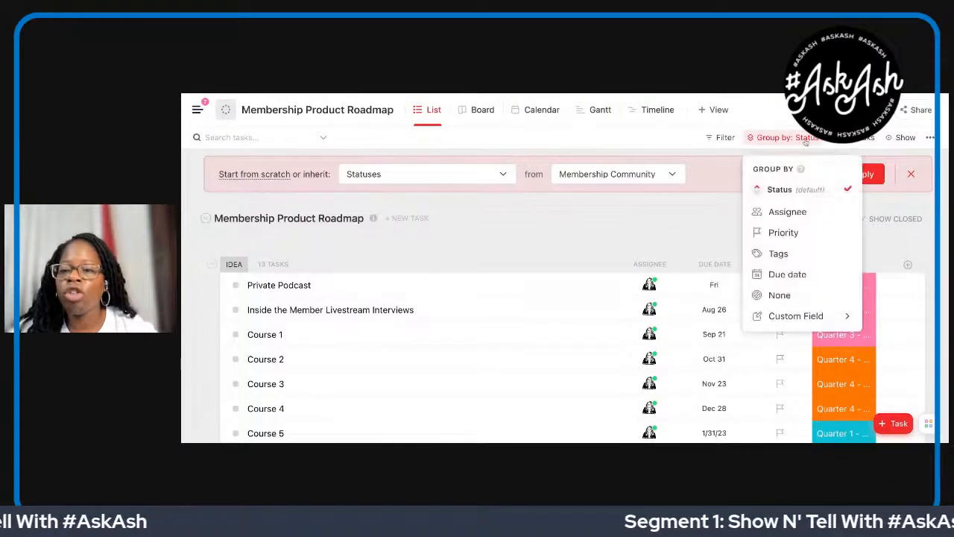
mouse_move(815, 313)
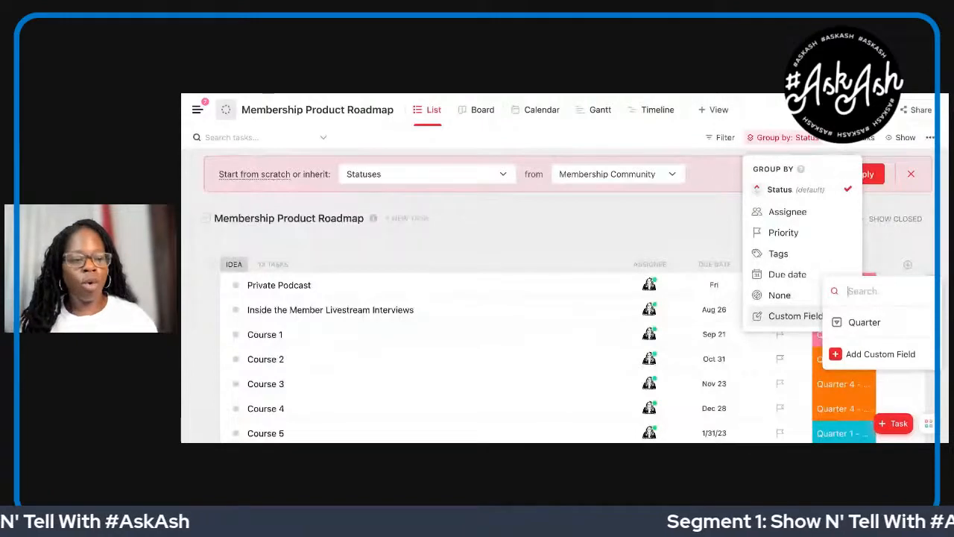
left_click(843, 329)
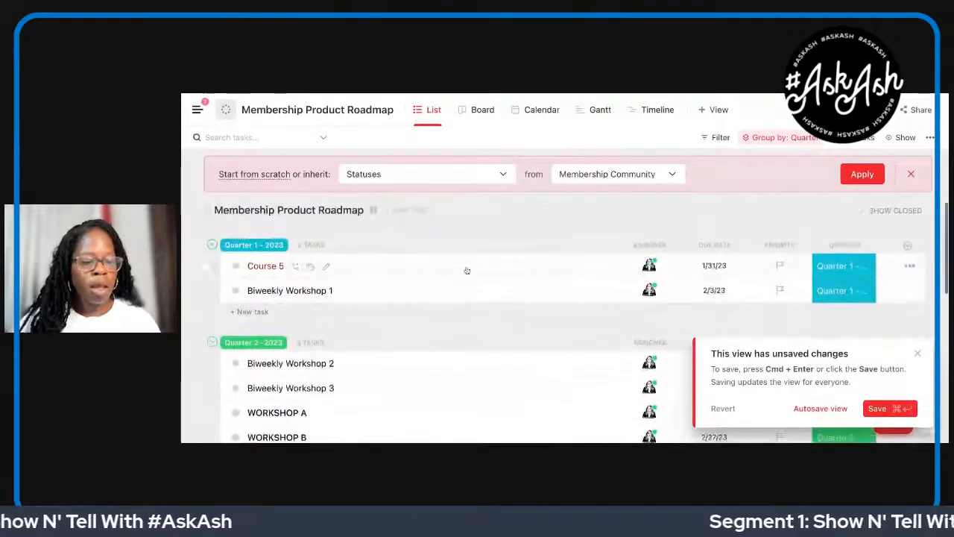
scroll(467, 270, "down", 5)
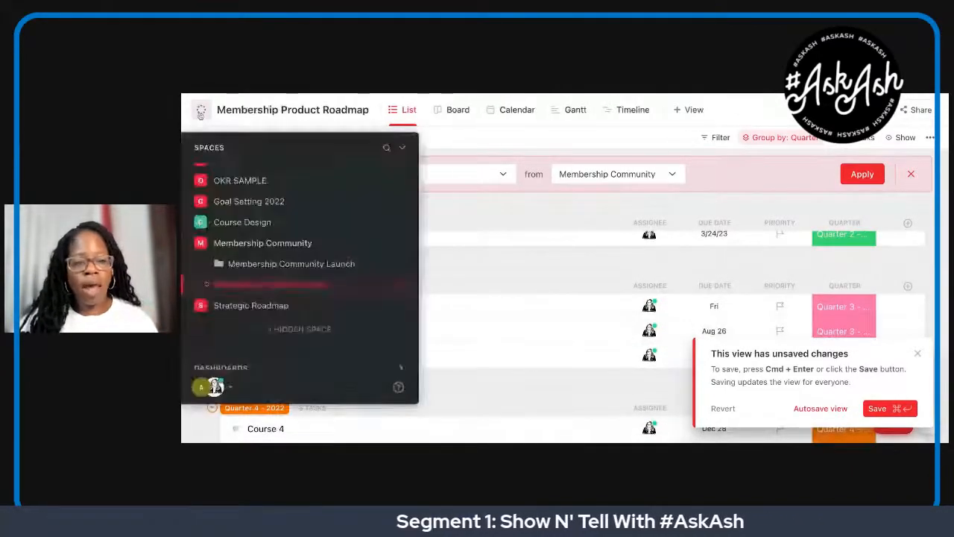
left_click(200, 115)
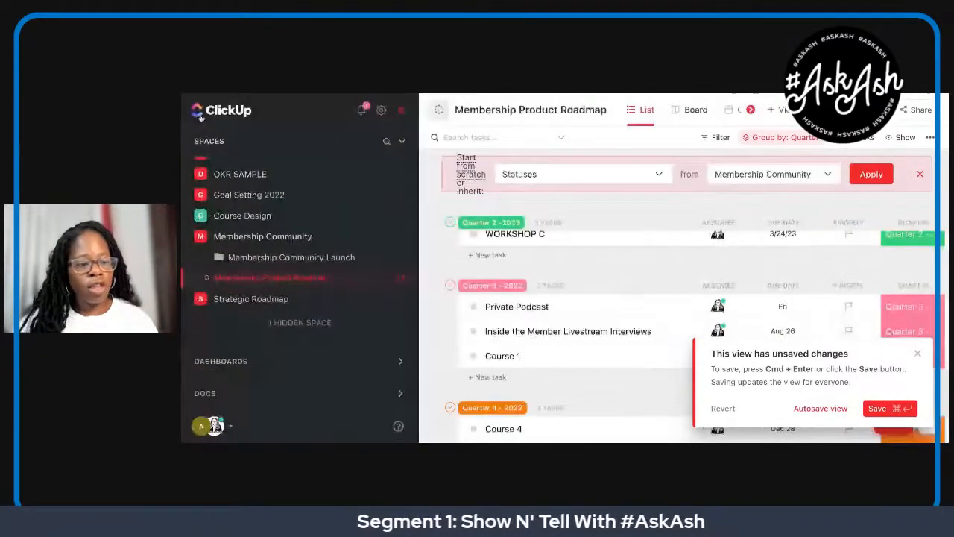
left_click(400, 281)
mouse_move(521, 350)
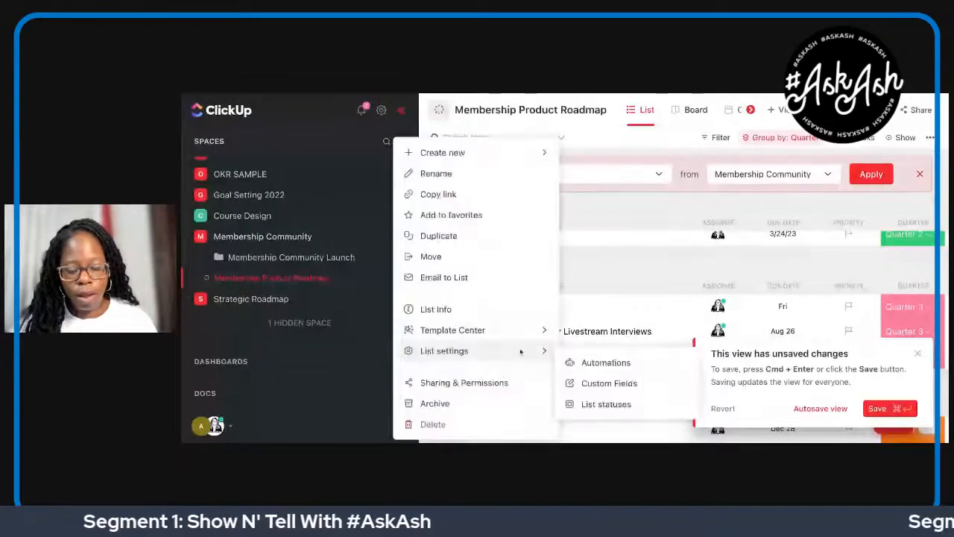
left_click(571, 406)
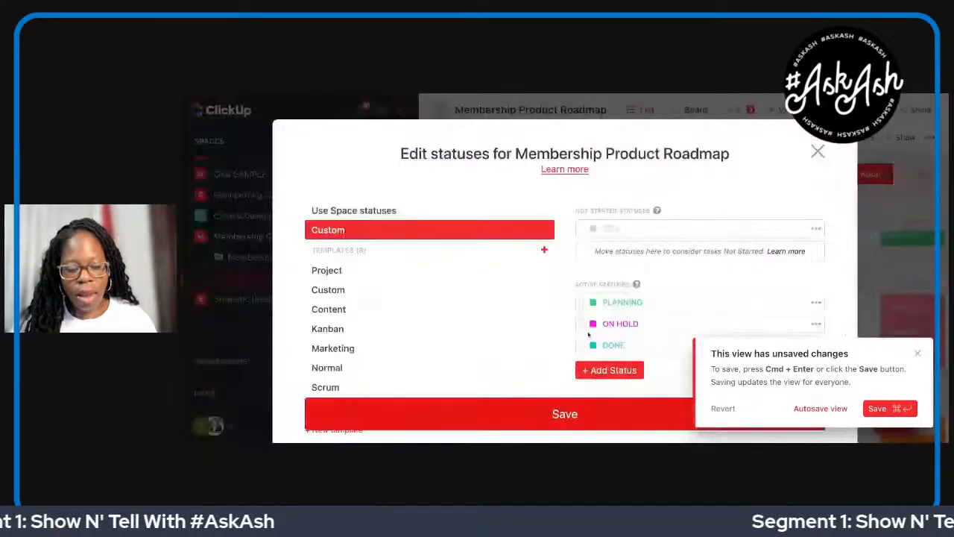
left_click(817, 153)
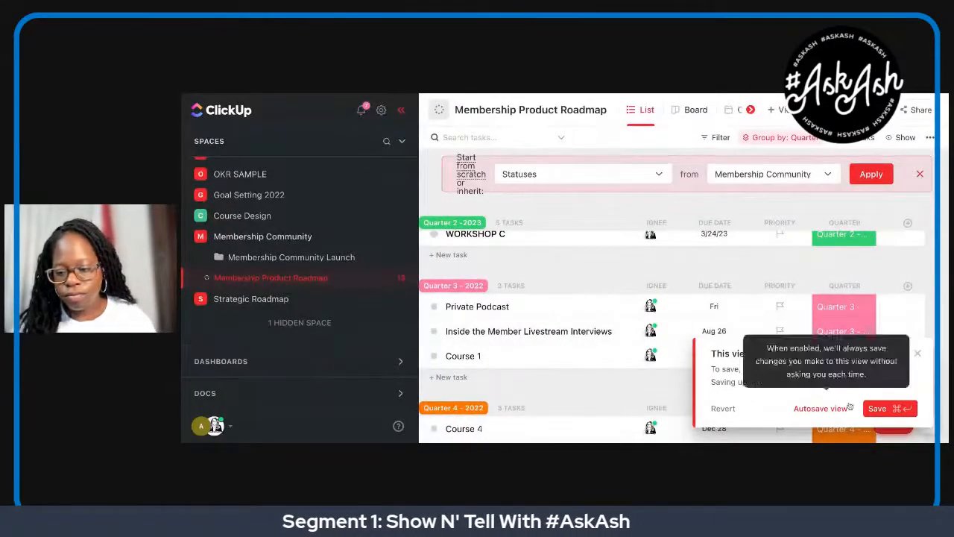
- Reorder the Quarter field's options to Quarter 3 - 2022, Quarter 4 - 2022, Quarter 1 - 2023, Quarter 2 -2023 and save the field
left_click(915, 355)
scroll(885, 319, "up", 3)
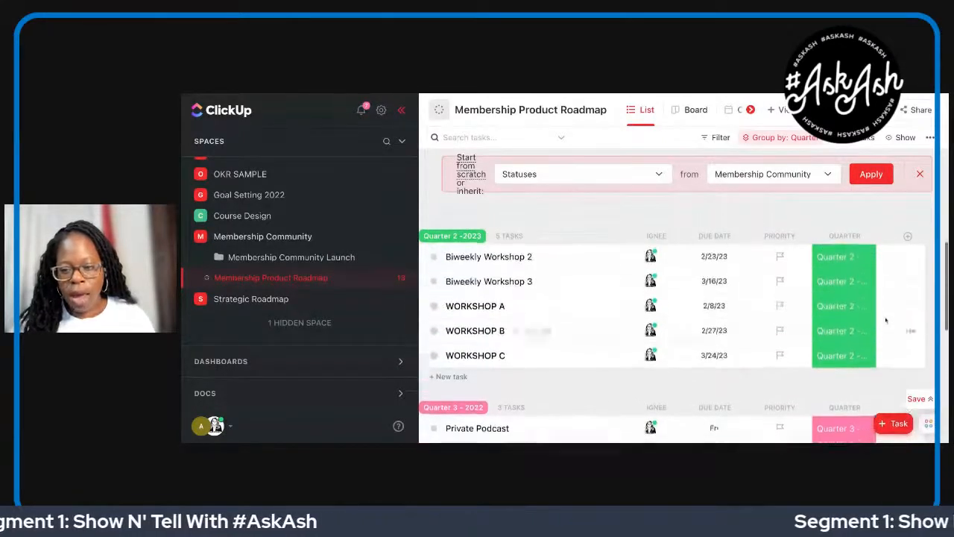
scroll(885, 319, "up", 3)
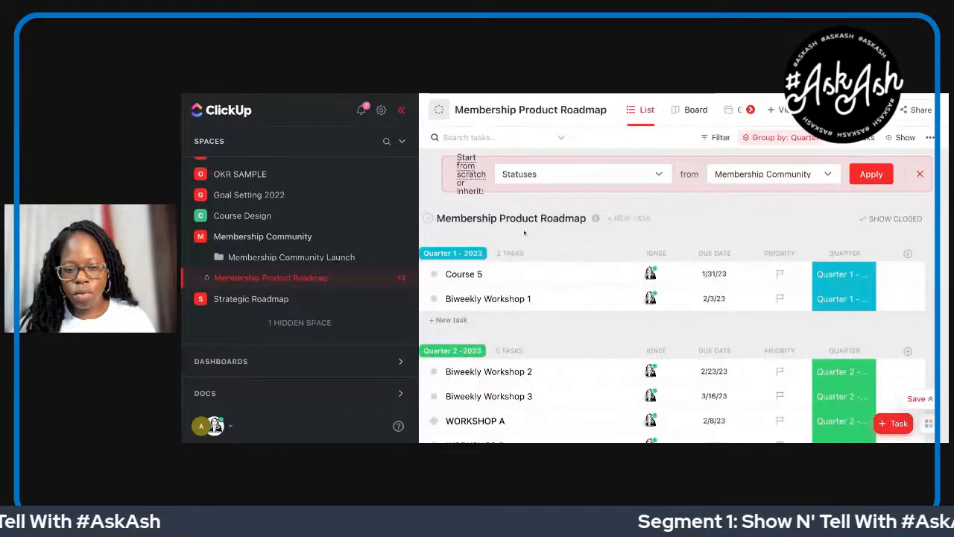
left_click(548, 253)
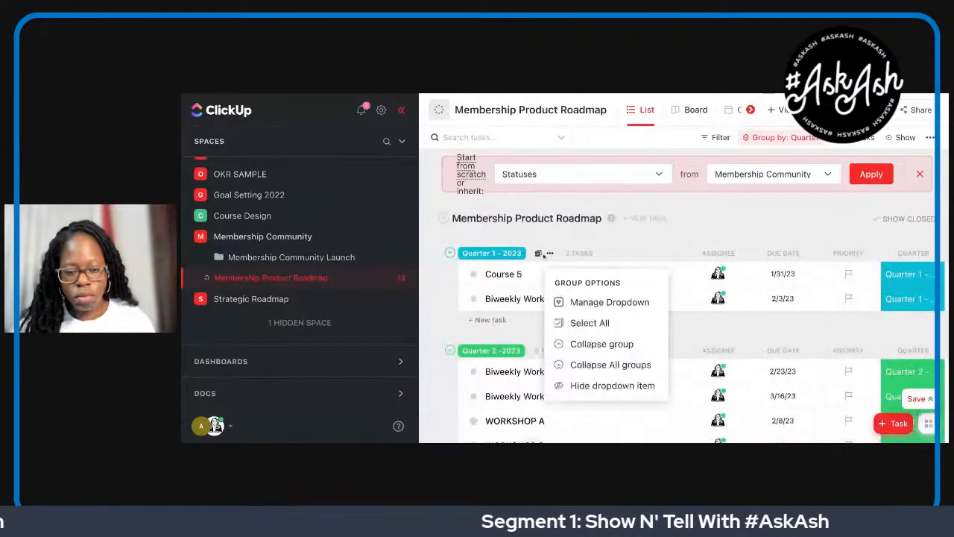
left_click(578, 308)
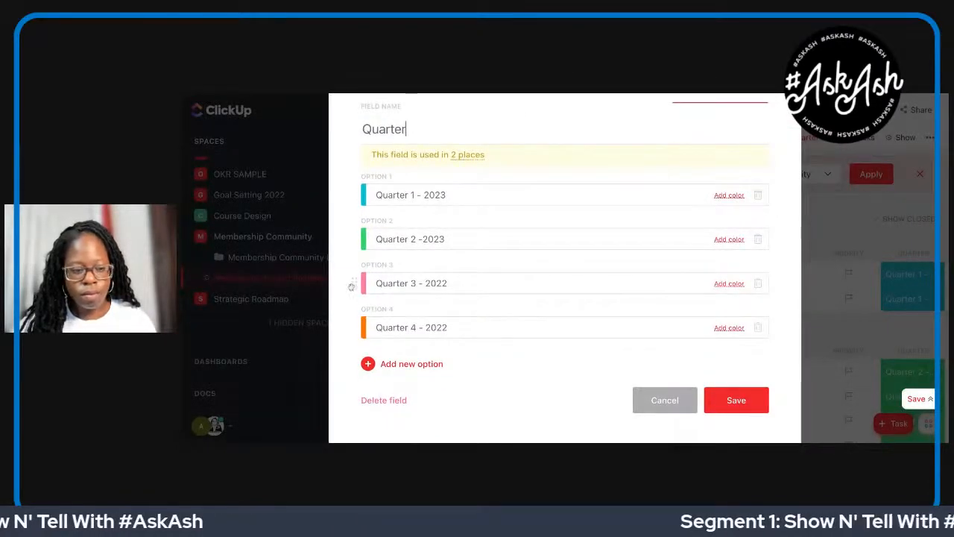
left_click_drag(357, 284, 356, 191)
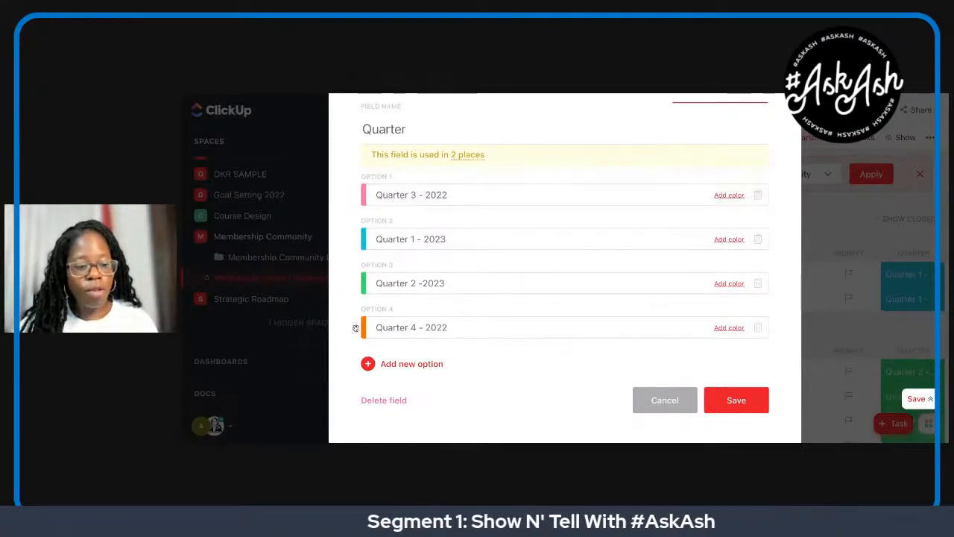
left_click_drag(357, 328, 351, 217)
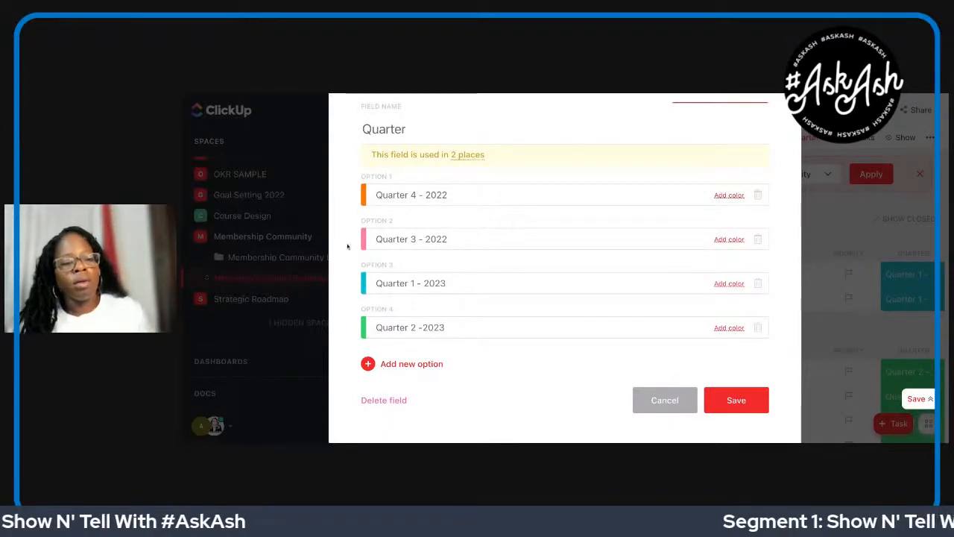
left_click_drag(353, 237, 353, 186)
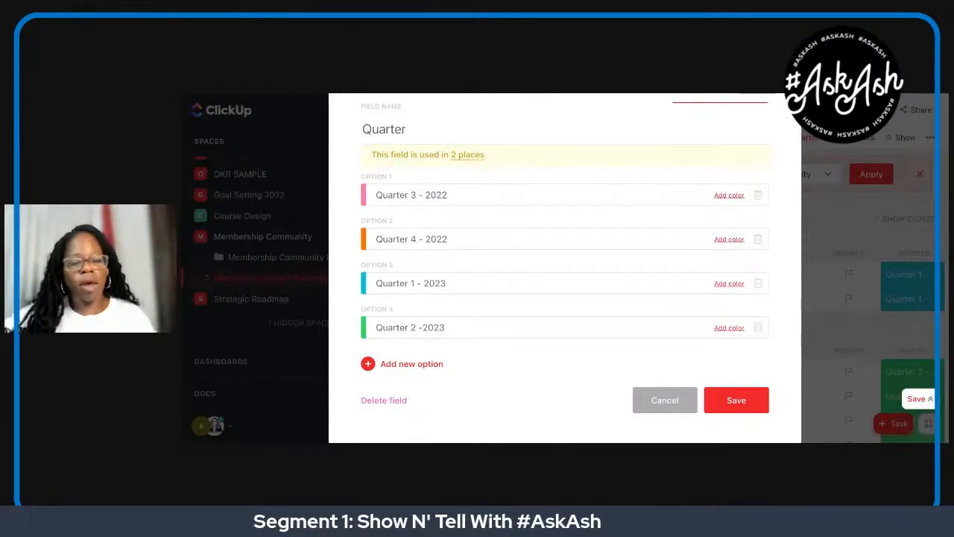
left_click(729, 407)
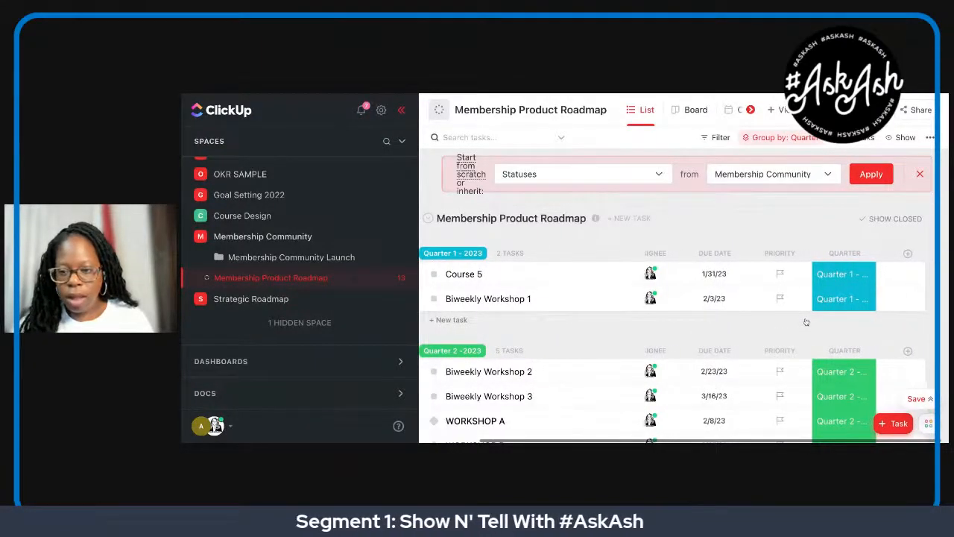
- Dismiss the banner for inheriting statuses and refresh the grouping by switching to Status and back to the Quarter field
left_click(920, 174)
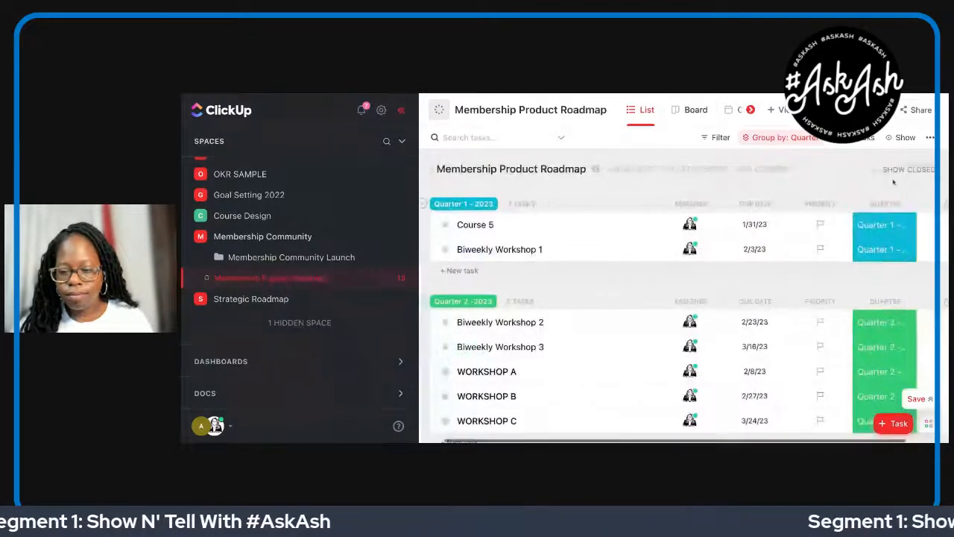
left_click(804, 140)
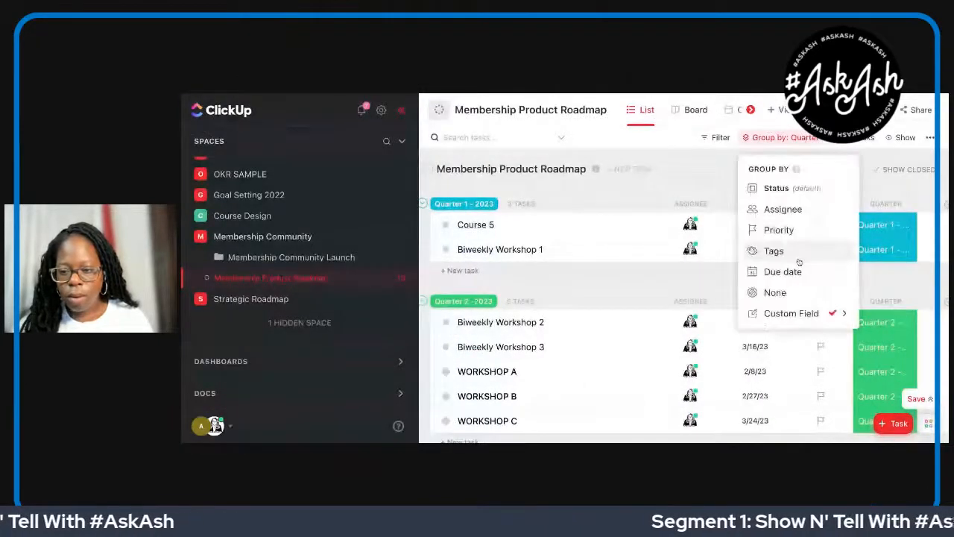
left_click(801, 190)
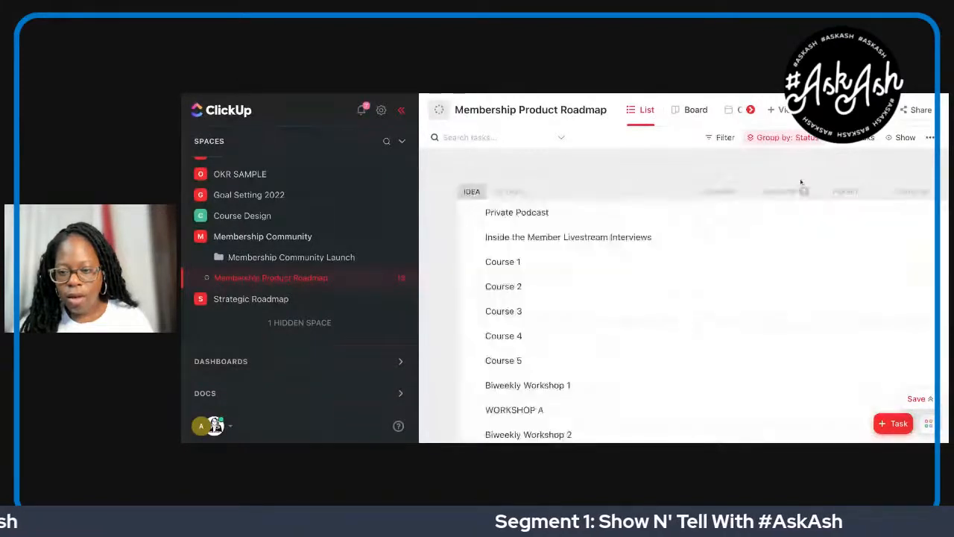
left_click(805, 139)
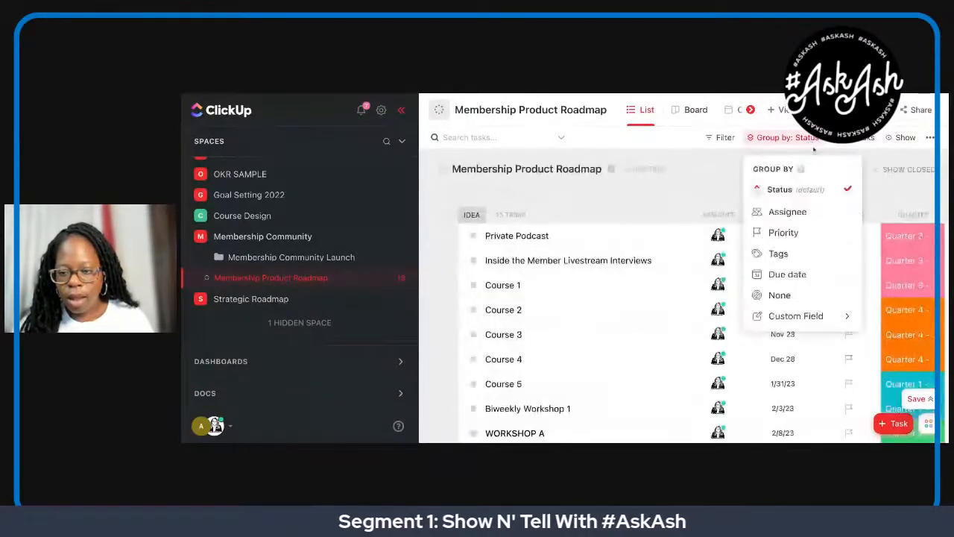
mouse_move(846, 317)
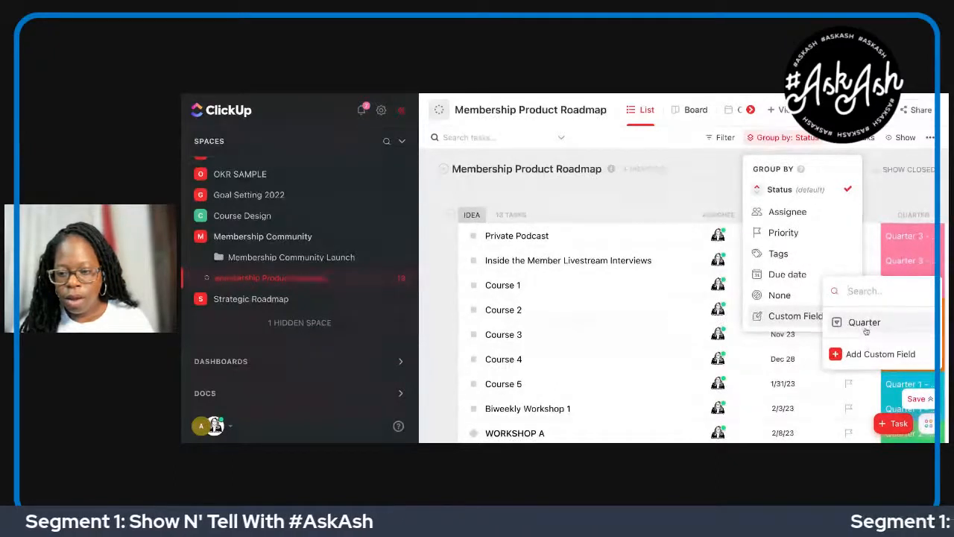
left_click(864, 323)
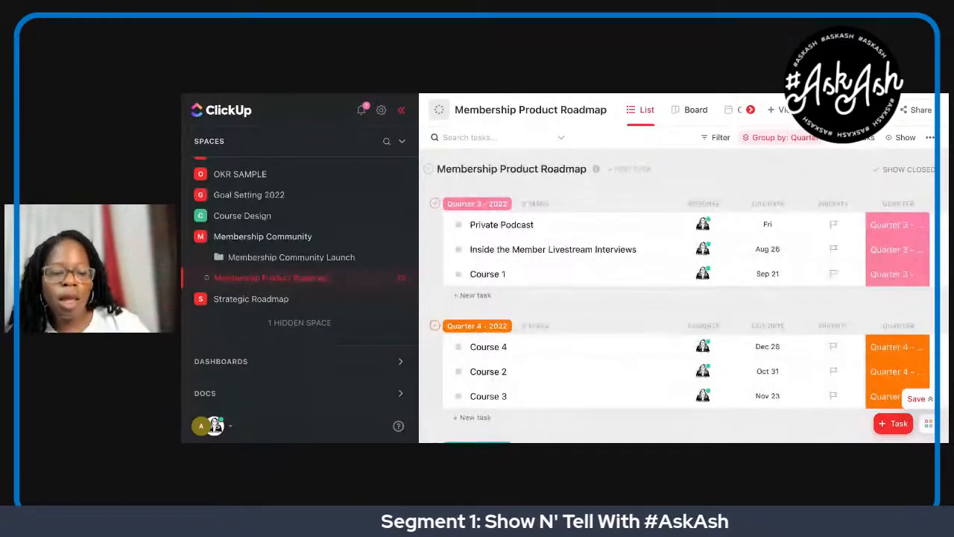
- Review the tasks in each quarter group from Quarter 3 - 2022 to Quarter 2 -2023, collapsing the sidebar for more room
scroll(679, 306, "down", 3)
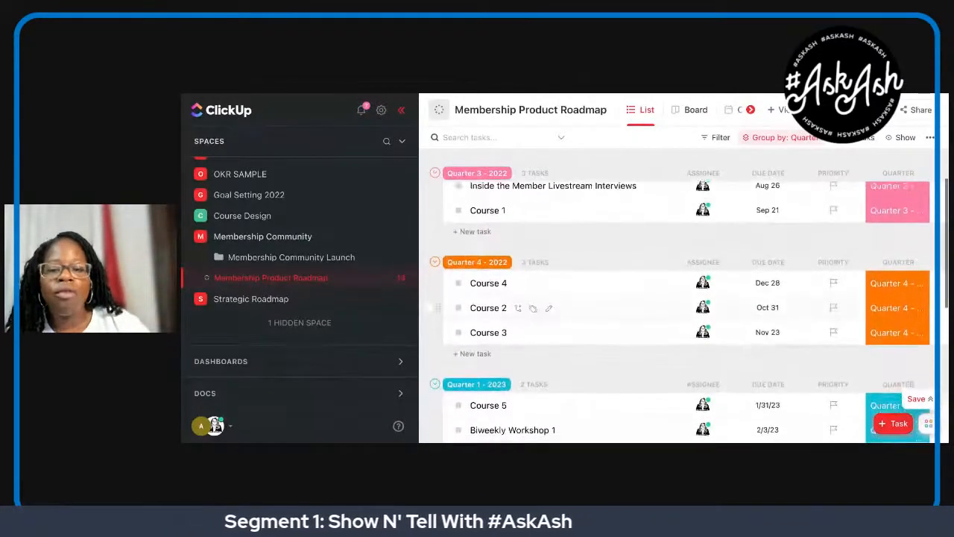
scroll(678, 305, "down", 2)
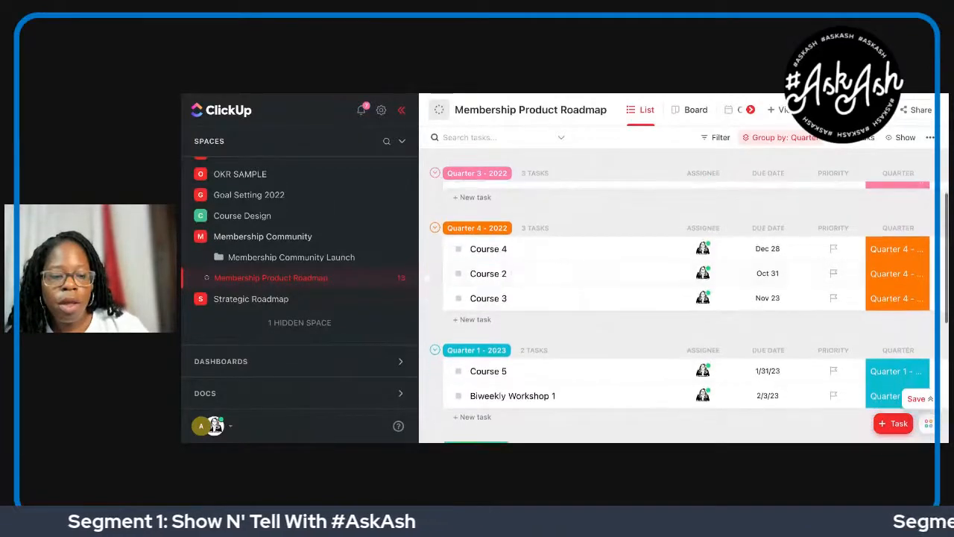
scroll(679, 306, "down", 10)
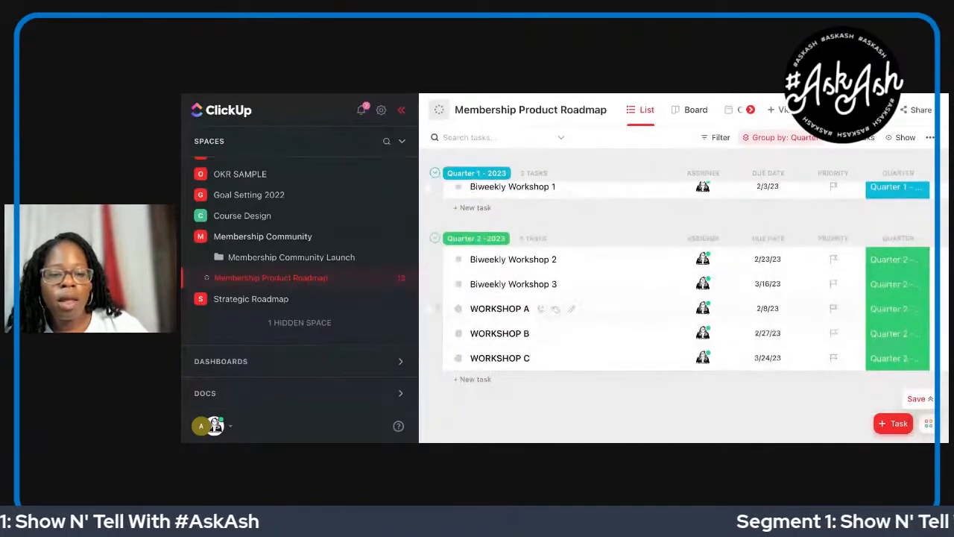
scroll(666, 178, "up", 5)
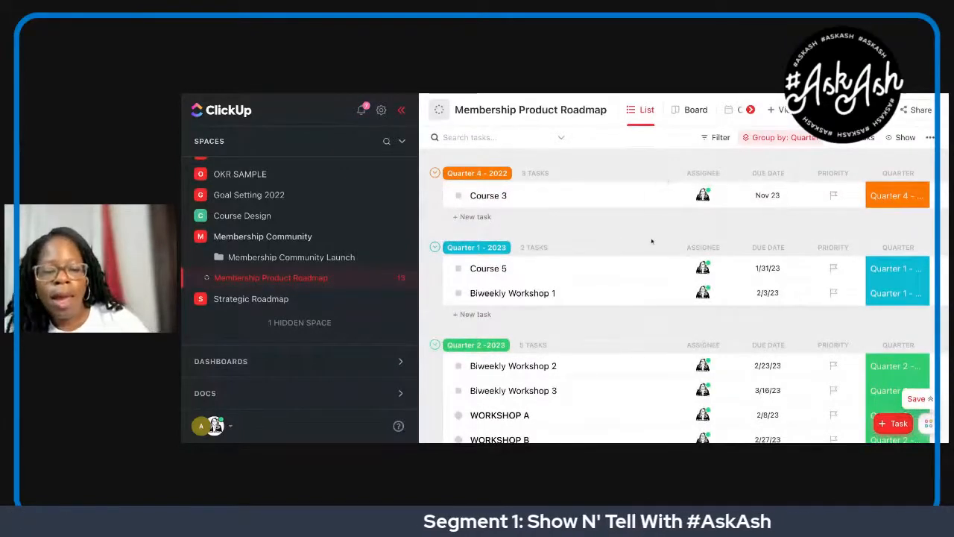
scroll(652, 241, "down", 4)
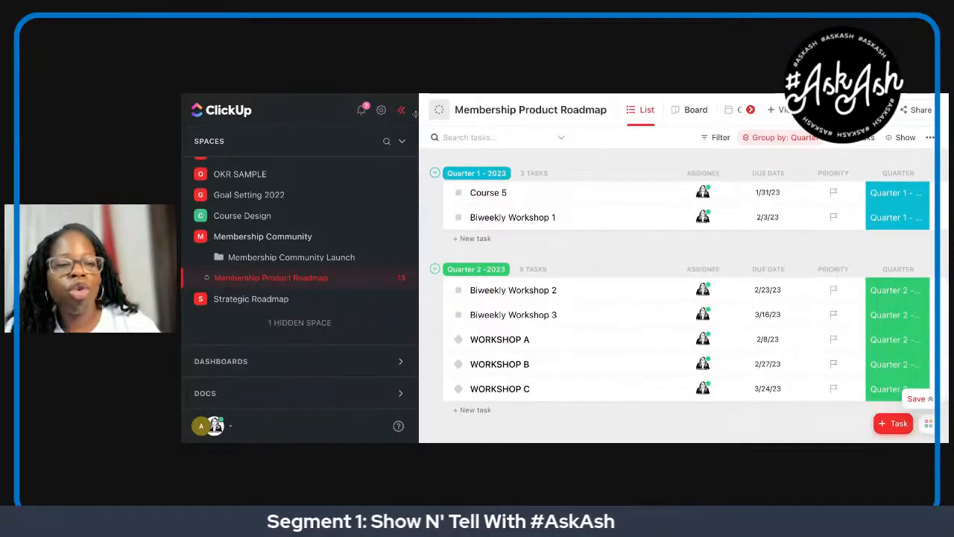
left_click(402, 110)
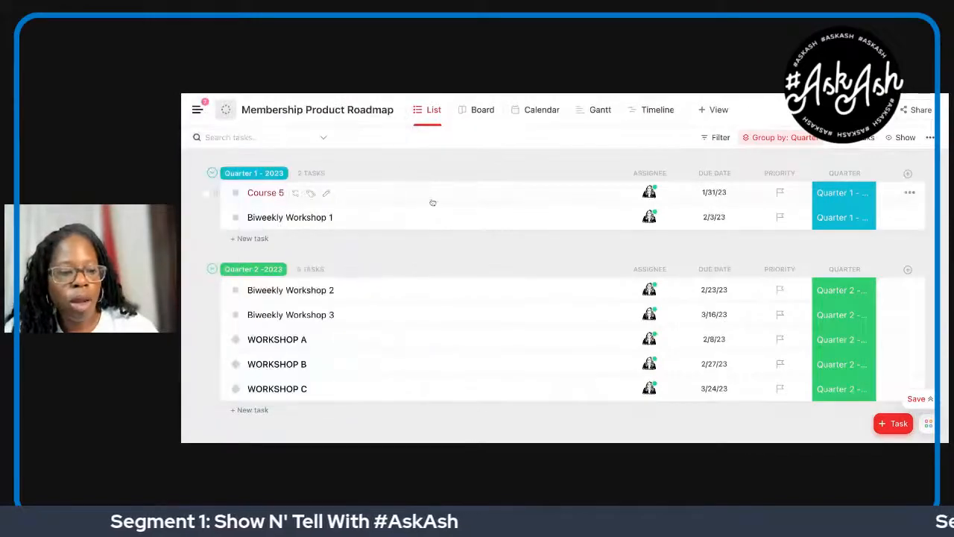
scroll(433, 202, "up", 5)
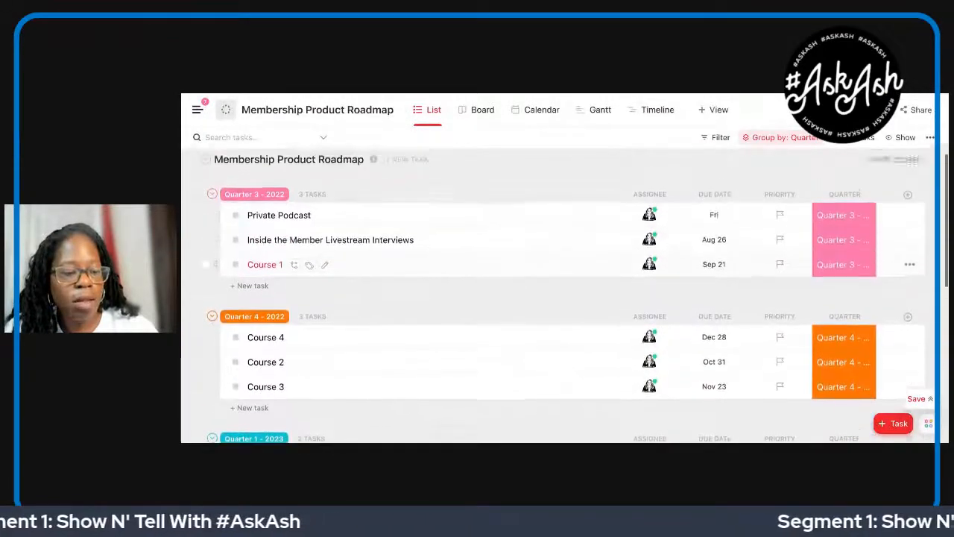
scroll(430, 193, "down", 1)
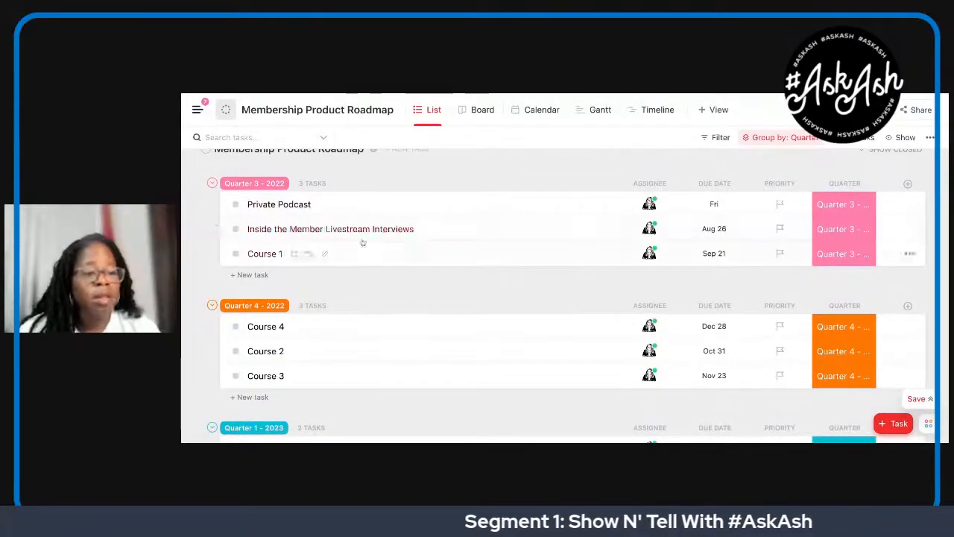
- Move the Inside the Member Livestream Interviews task from the Quarter 3 - 2022 group into the Quarter 4 - 2022 group
left_click_drag(255, 232, 235, 327)
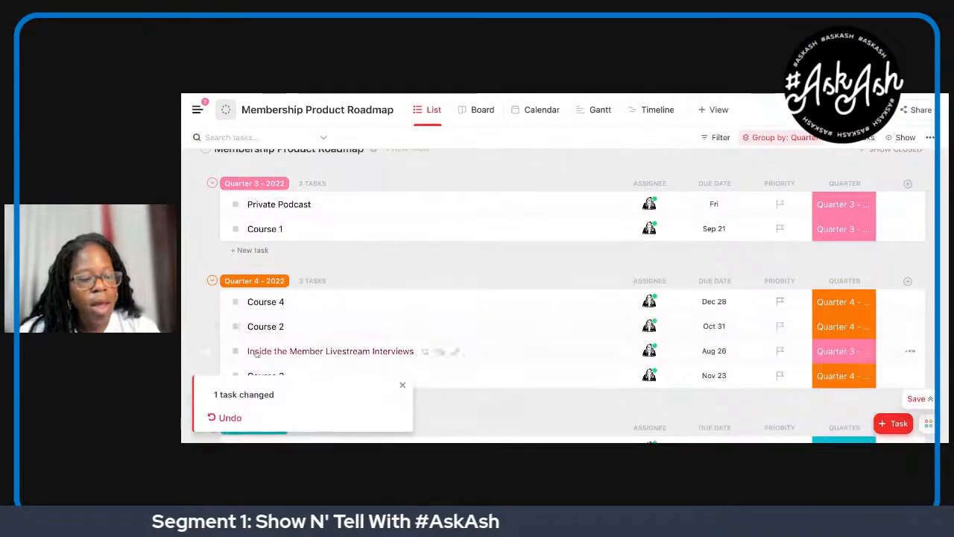
scroll(261, 305, "down", 1)
scroll(274, 291, "down", 2)
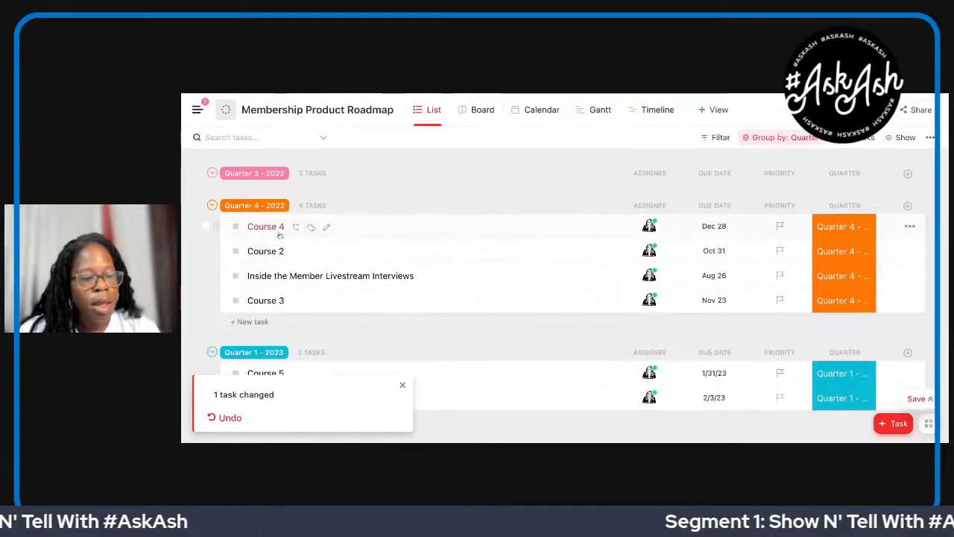
scroll(268, 276, "down", 3)
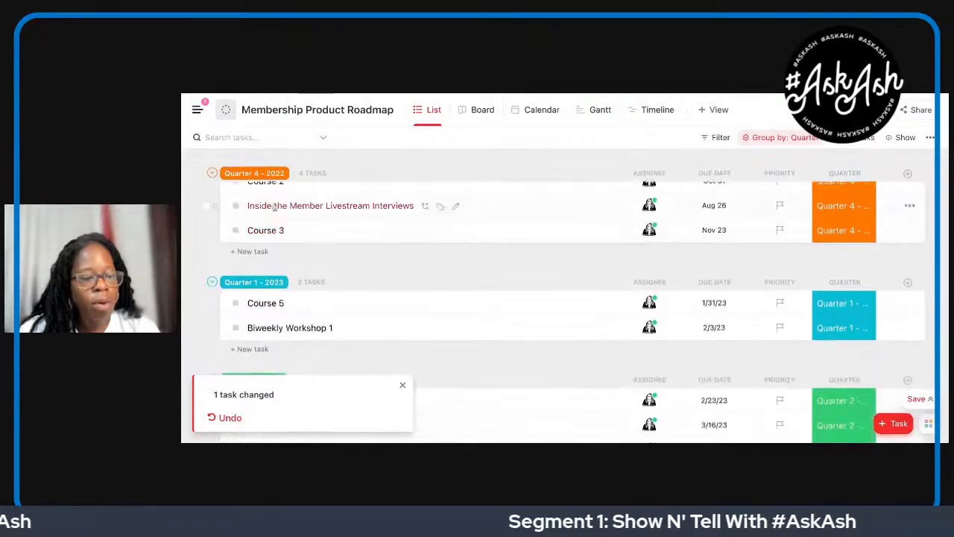
- Move the Inside the Member Livestream Interviews task into the Quarter 1 - 2023 group
scroll(273, 211, "up", 2)
left_click_drag(273, 215, 254, 331)
scroll(273, 259, "down", 1)
scroll(273, 259, "down", 6)
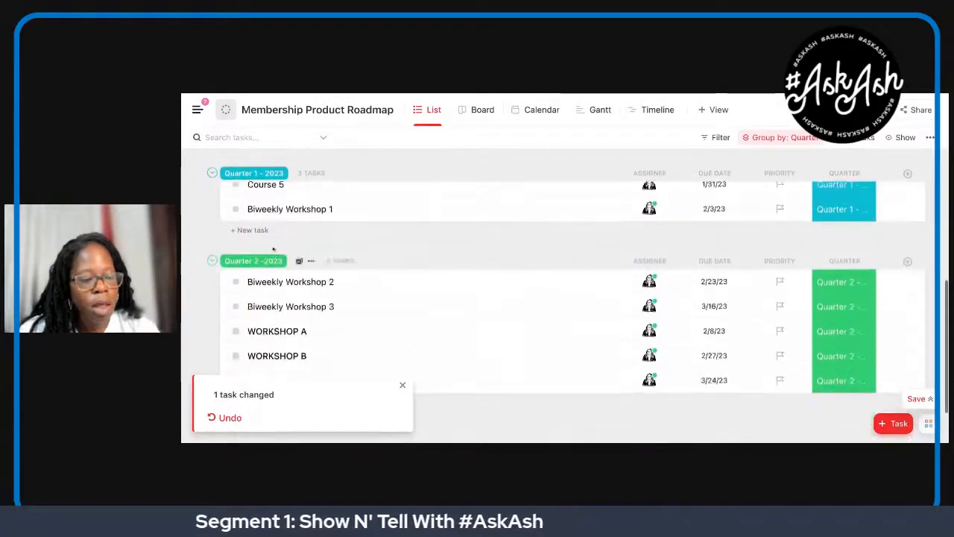
scroll(270, 206, "up", 1)
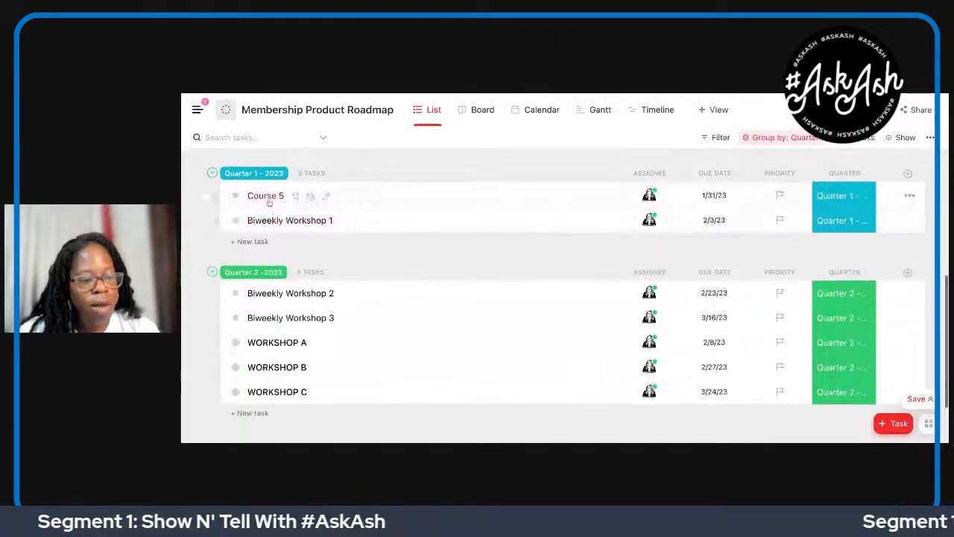
- Move the Course 5 task from the Quarter 1 - 2023 group to the end of the Quarter 2 -2023 group
left_click_drag(269, 200, 257, 379)
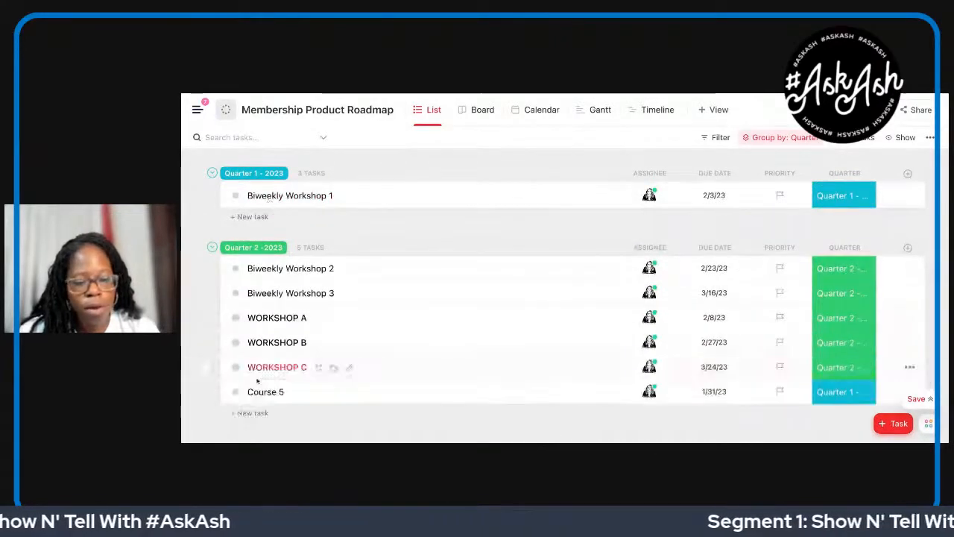
scroll(264, 356, "up", 1)
scroll(260, 336, "down", 4)
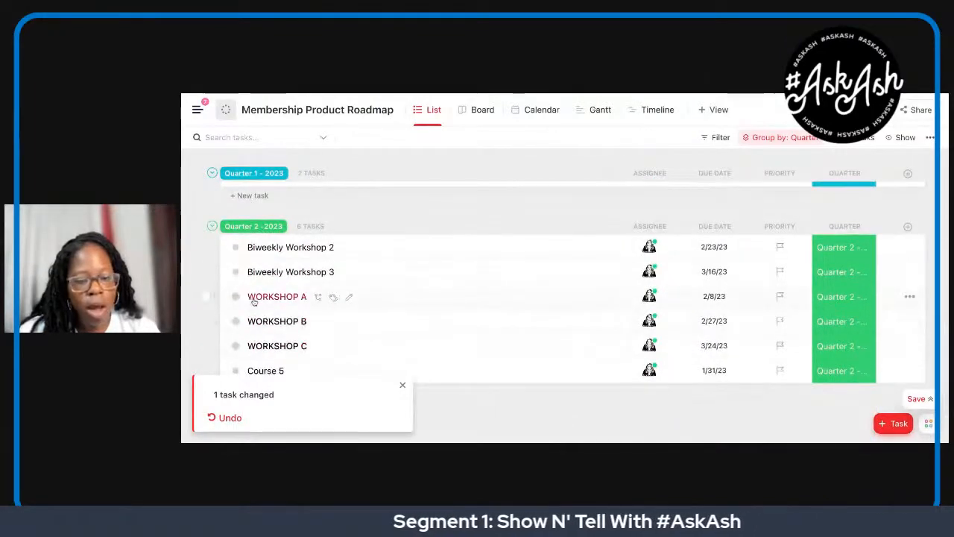
- Move the WORKSHOP A task from the Quarter 2 -2023 group into the Quarter 1 - 2023 group
left_click_drag(253, 300, 225, 223)
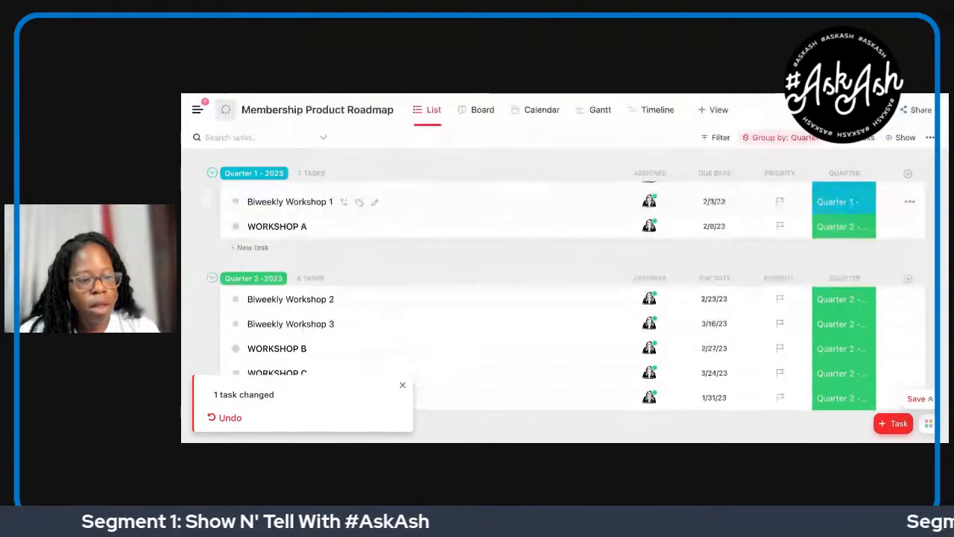
scroll(226, 205, "up", 1)
scroll(250, 206, "up", 2)
- Move the WORKSHOP A task into the Quarter 4 - 2022 group below Course 3 and check the surrounding groups
left_click_drag(269, 332, 232, 224)
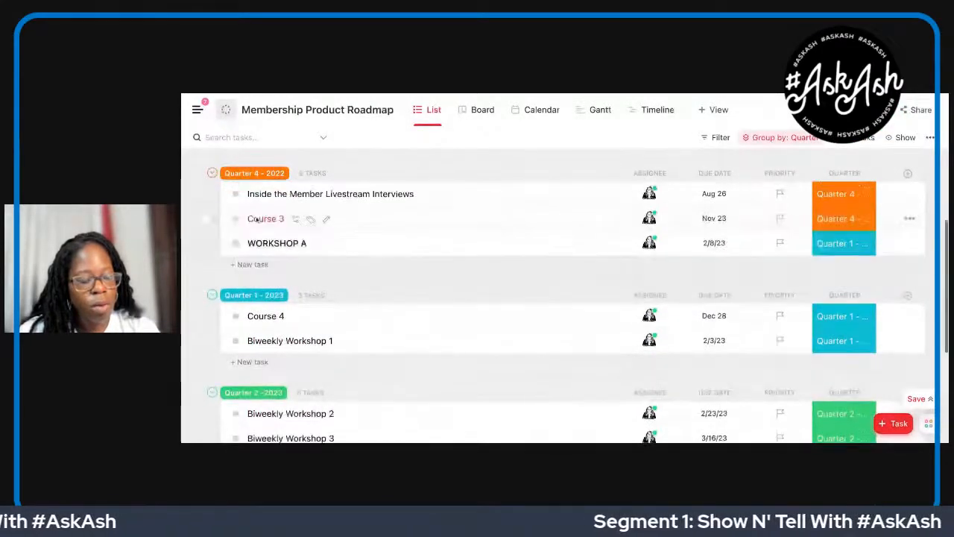
scroll(253, 347, "up", 3)
scroll(253, 346, "down", 2)
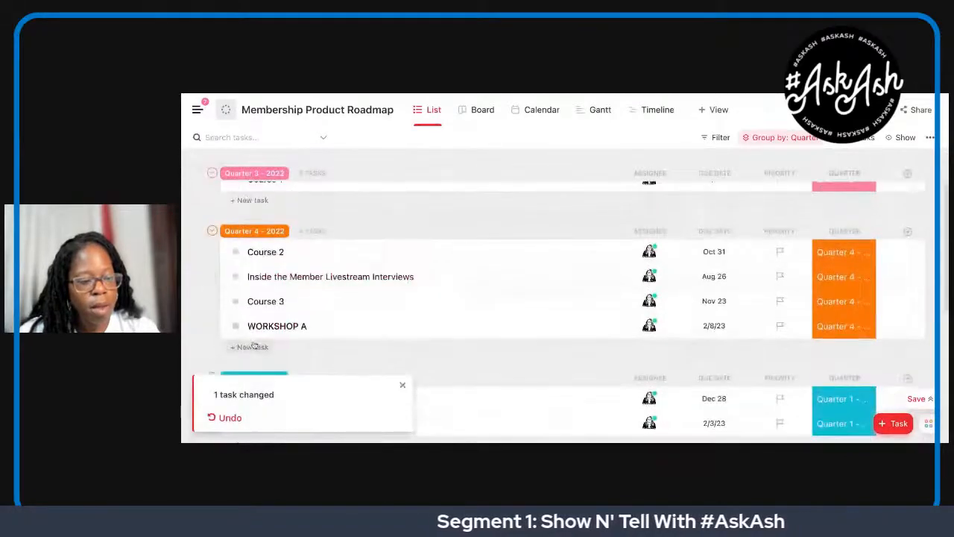
scroll(251, 349, "up", 2)
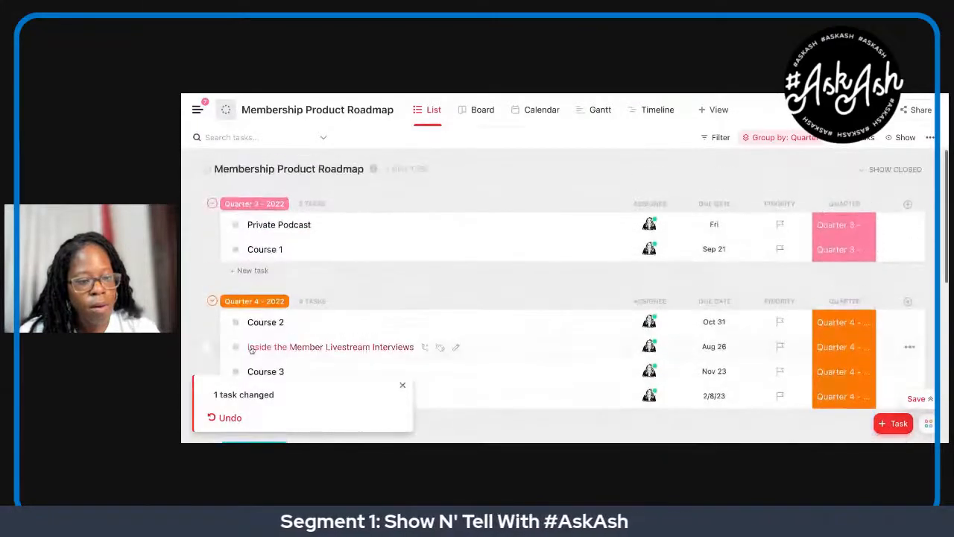
scroll(251, 350, "down", 1)
scroll(251, 351, "down", 8)
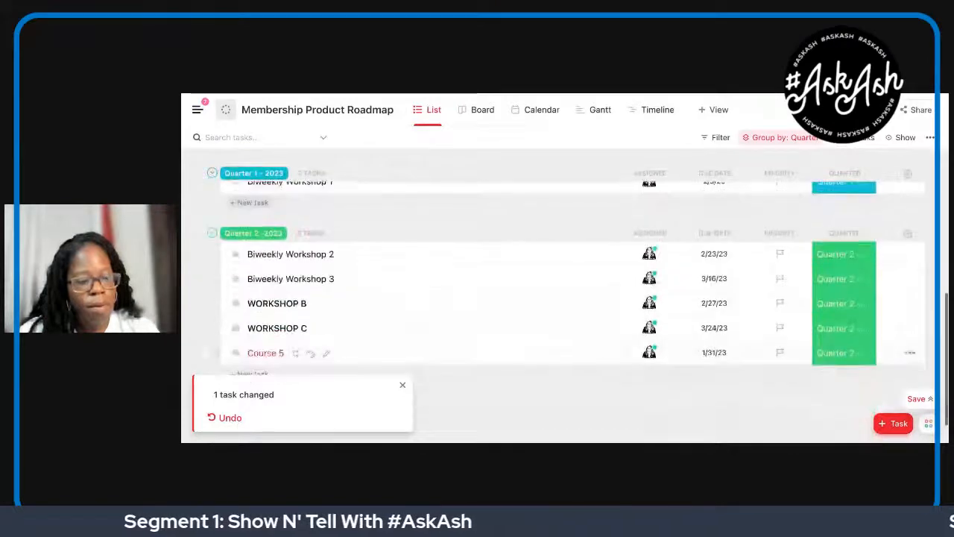
scroll(256, 332, "up", 7)
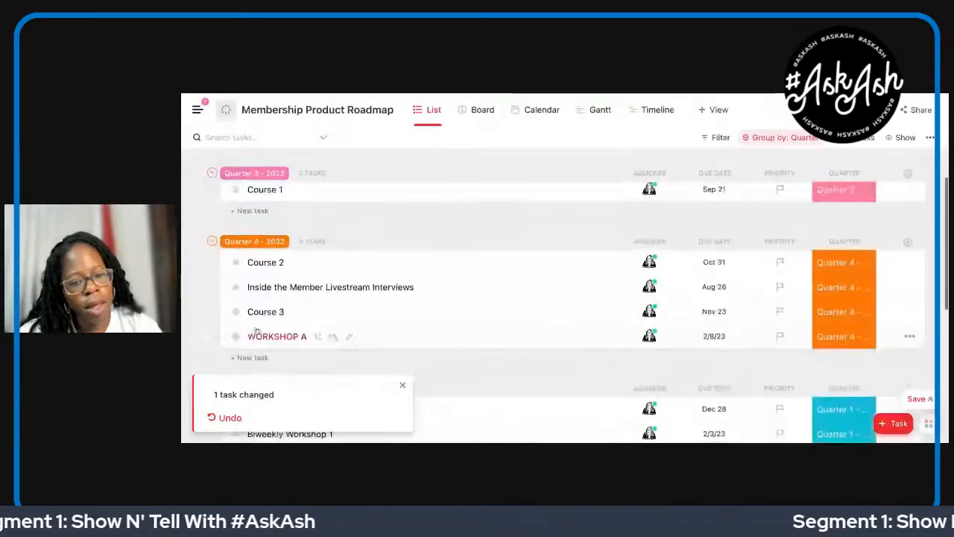
- Move the WORKSHOP A task back into the Quarter 2 -2023 group above WORKSHOP B
left_click_drag(256, 330, 236, 308)
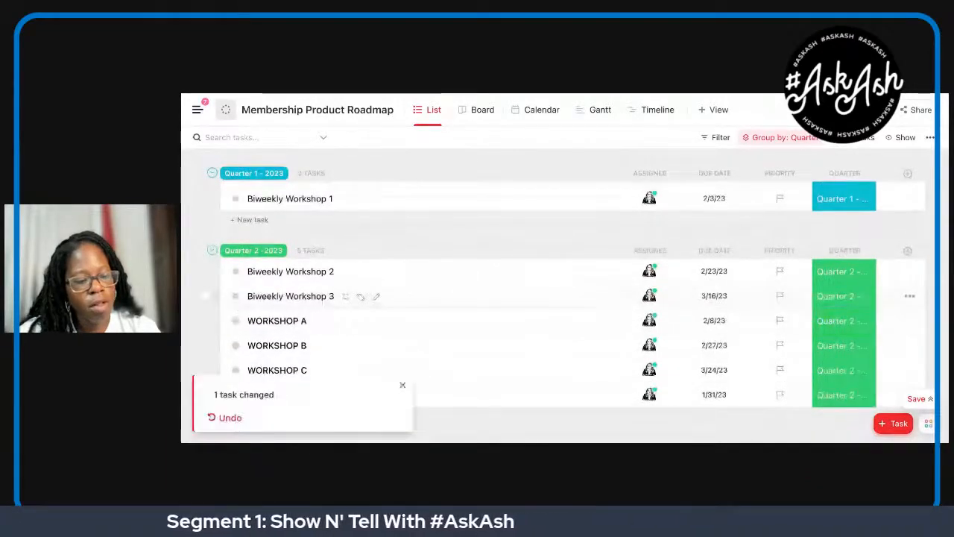
scroll(552, 299, "up", 5)
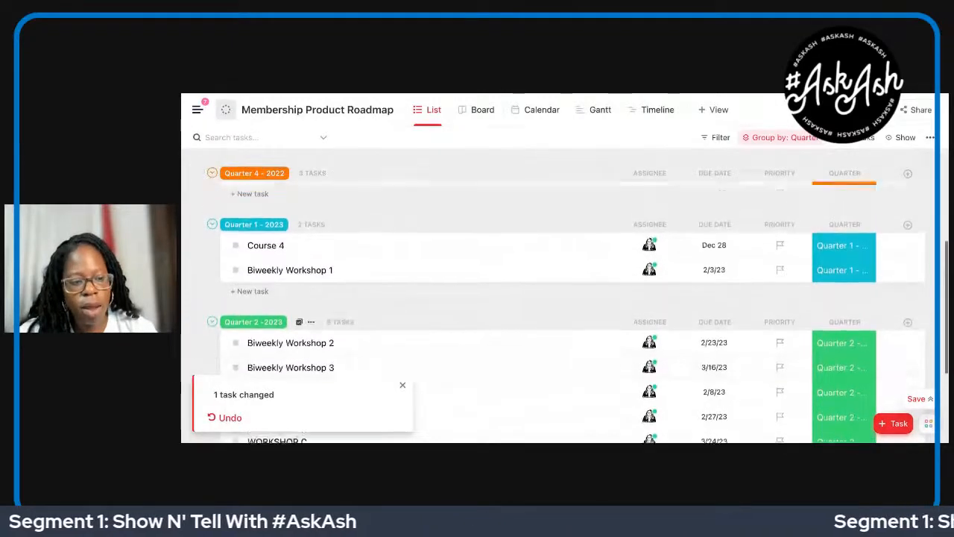
scroll(552, 298, "up", 5)
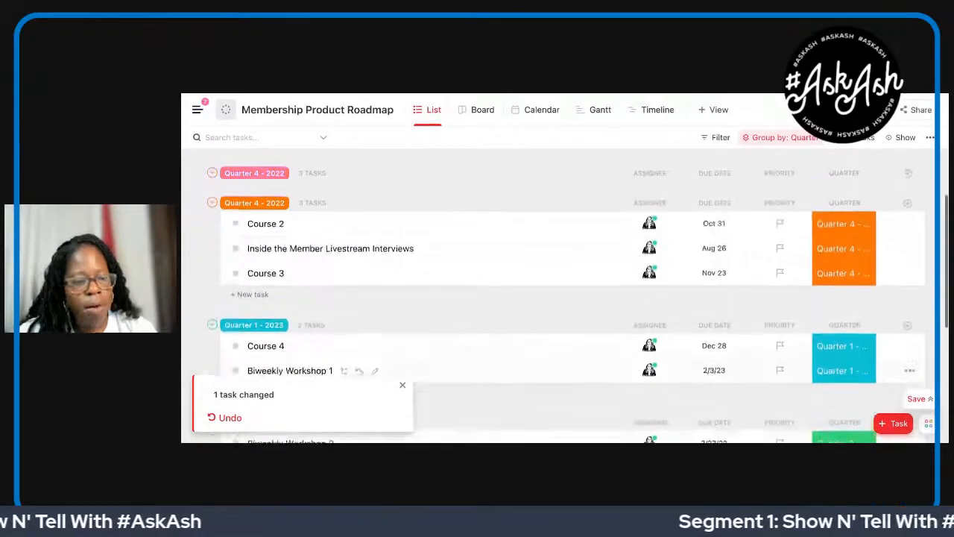
- Review the tasks and due dates in the quarter groups from Quarter 3 - 2022 down to Quarter 2 -2023
scroll(552, 298, "down", 1)
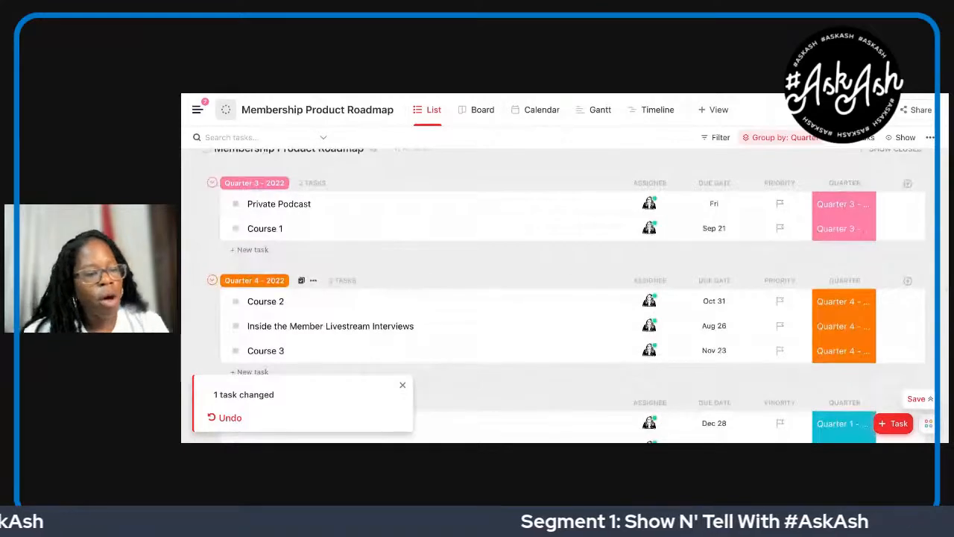
scroll(552, 298, "down", 1)
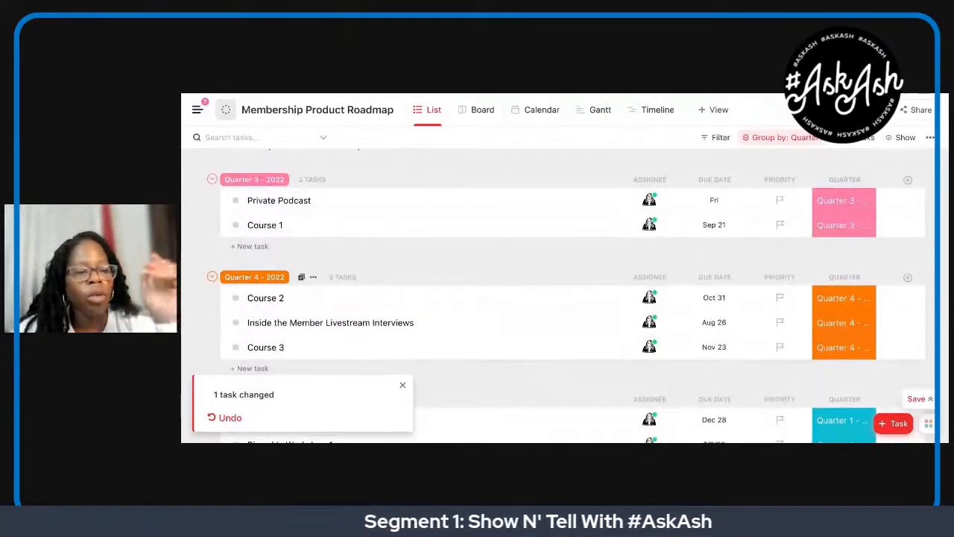
scroll(551, 298, "up", 1)
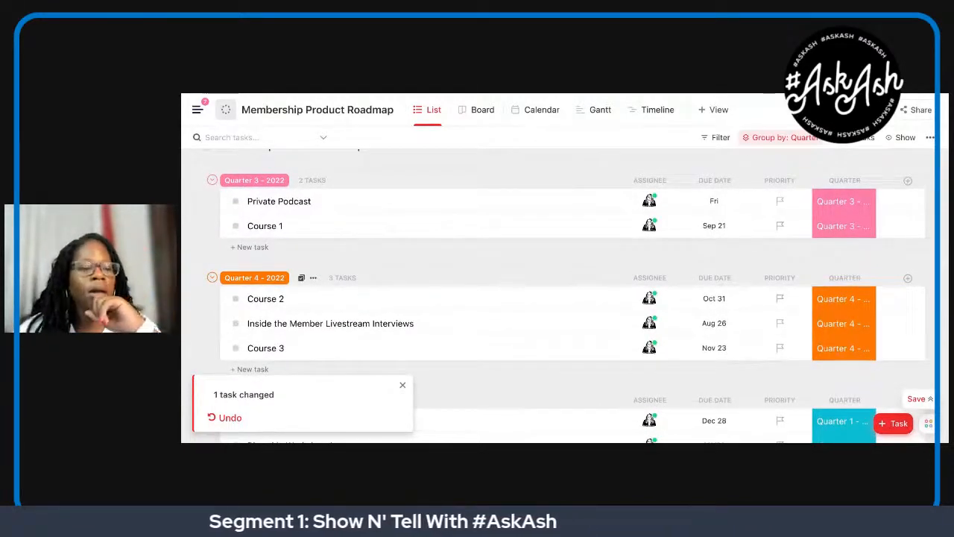
scroll(552, 298, "down", 1)
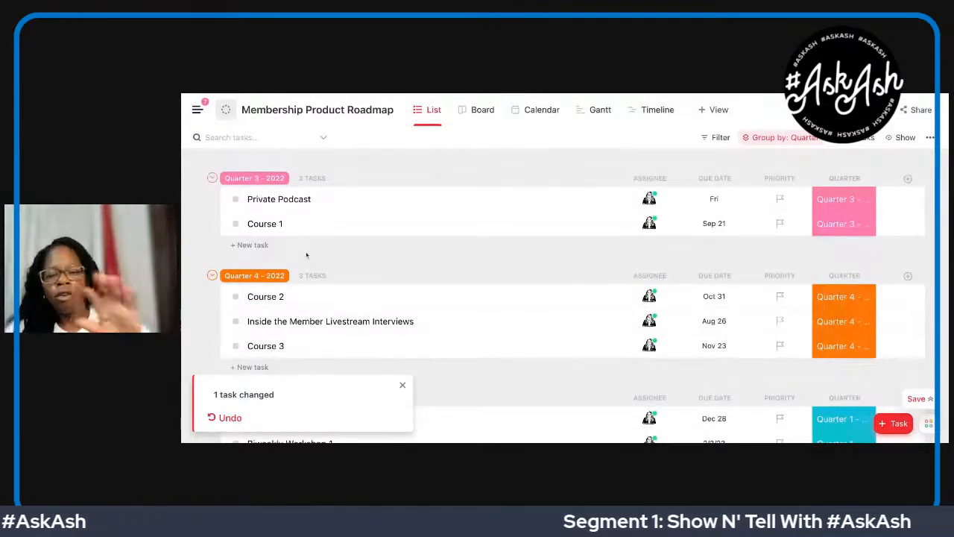
scroll(305, 255, "down", 1)
scroll(551, 298, "down", 1)
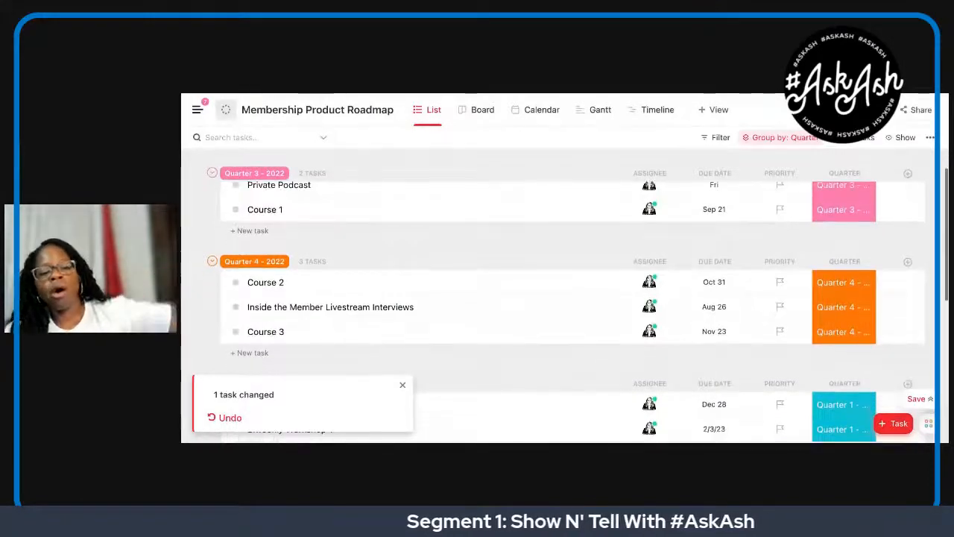
scroll(317, 250, "down", 1)
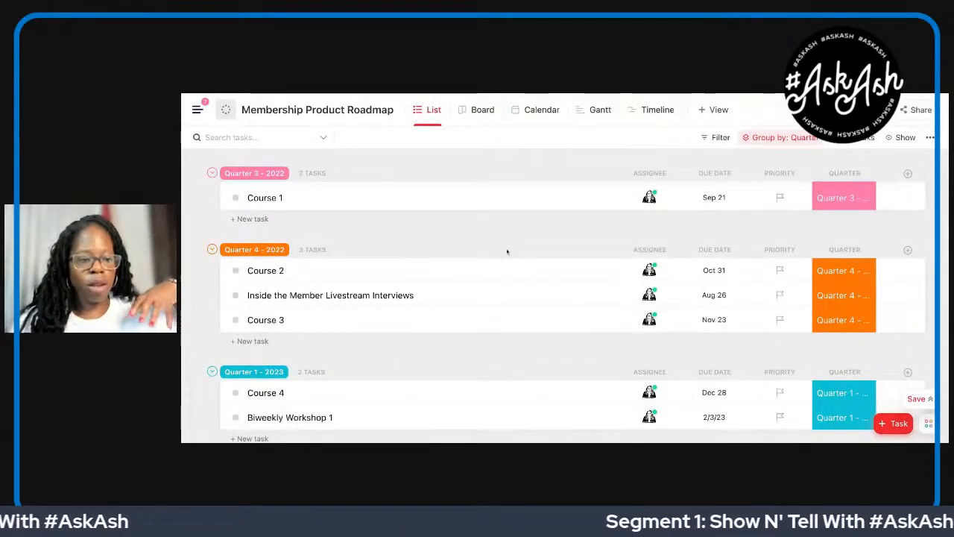
scroll(507, 251, "down", 3)
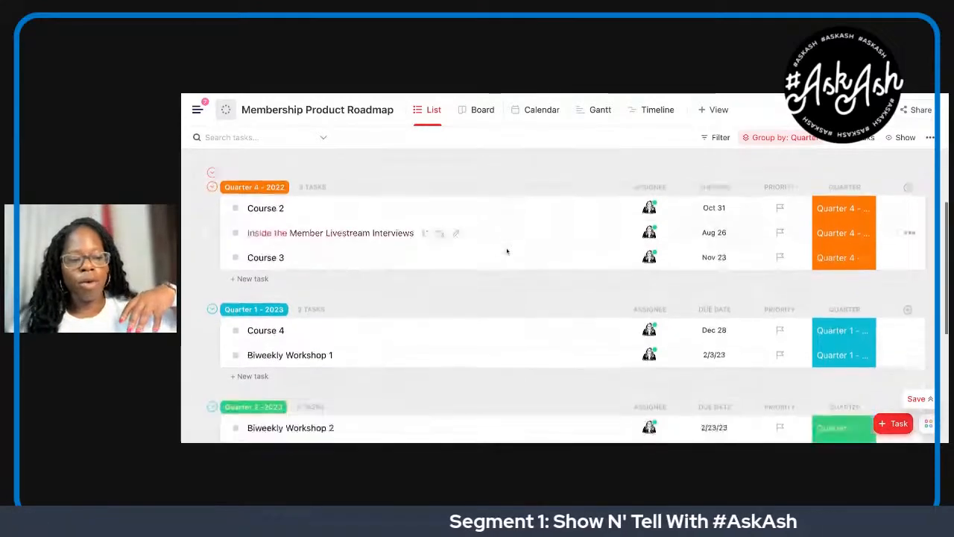
scroll(508, 250, "down", 2)
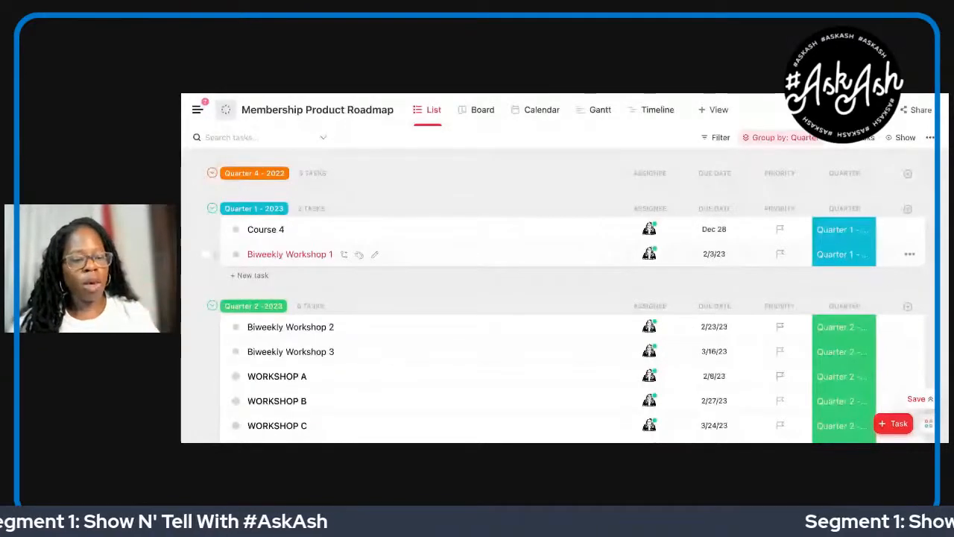
scroll(559, 298, "down", 2)
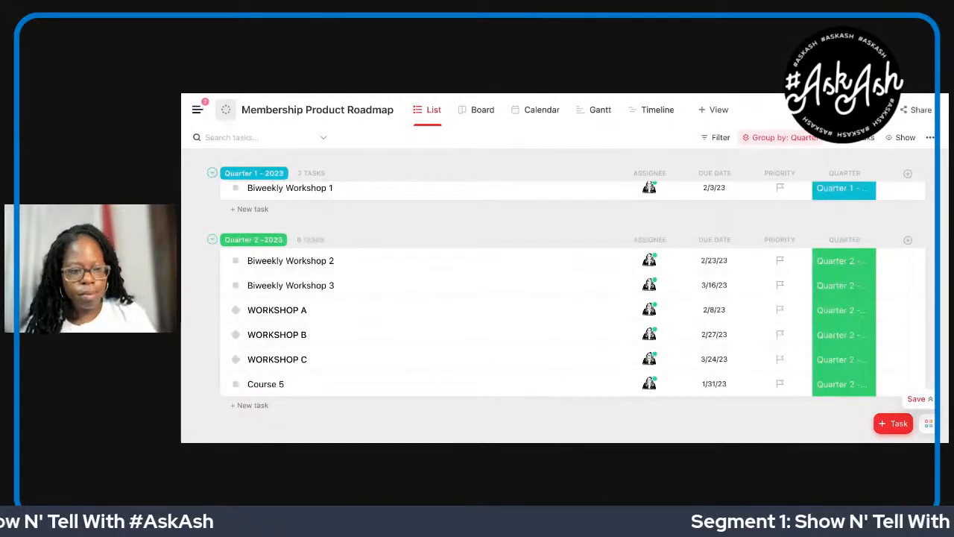
- Move Biweekly Workshop 2, WORKSHOP A and WORKSHOP B into the Quarter 1 - 2023 group in due-date order, and dismiss the change notification
scroll(553, 295, "up", 1)
scroll(272, 313, "up", 1)
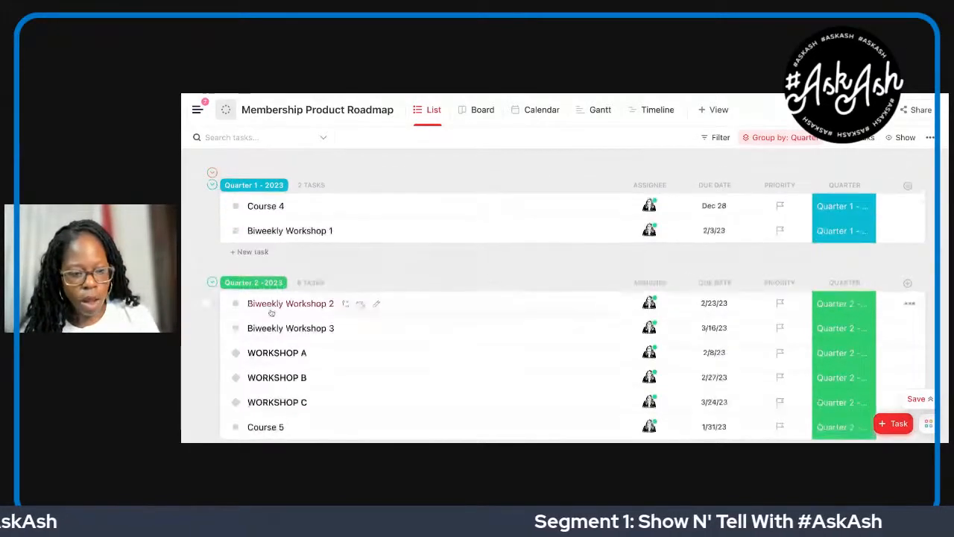
left_click_drag(276, 310, 269, 237)
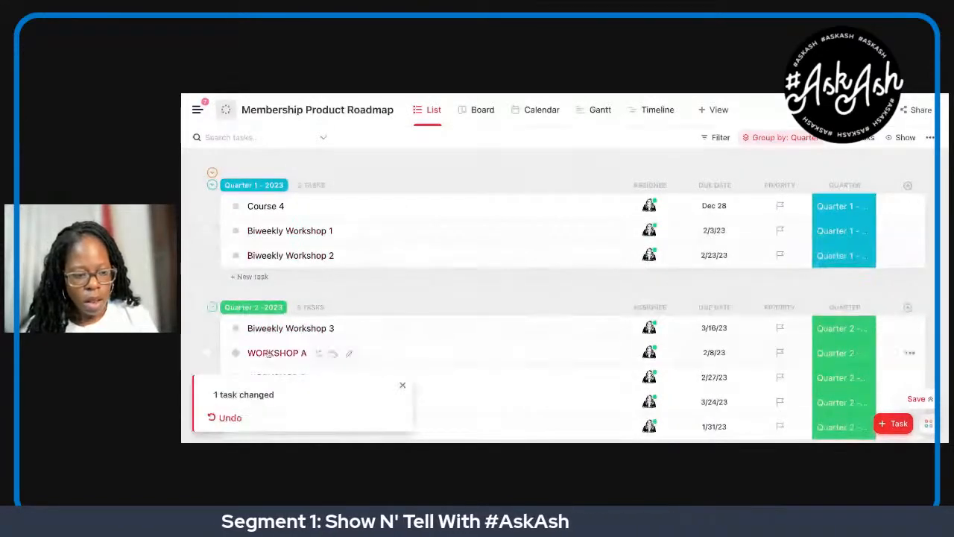
left_click_drag(268, 355, 258, 223)
left_click_drag(266, 345, 244, 259)
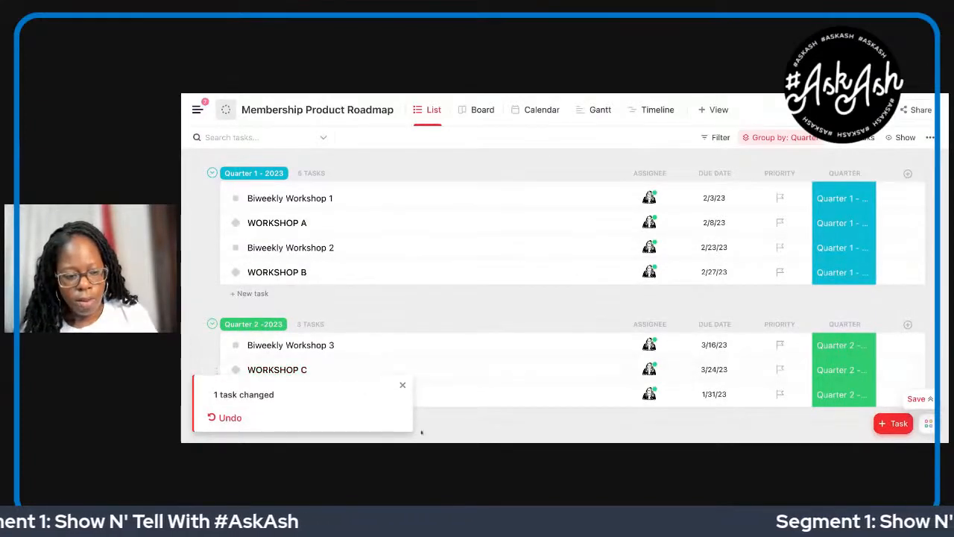
left_click(400, 386)
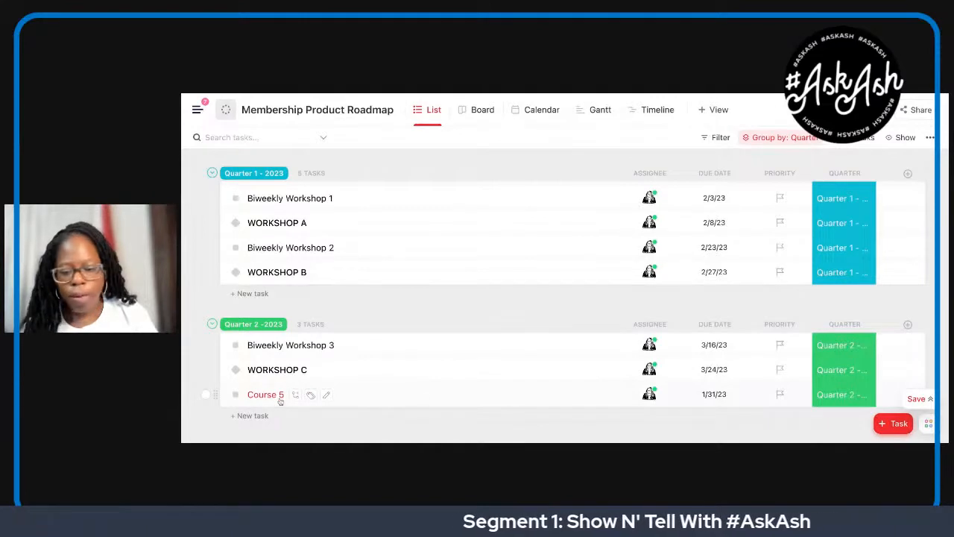
- Set the Course 5 task's start date to 3/30/23 and its due date to 3/31/23
left_click(714, 395)
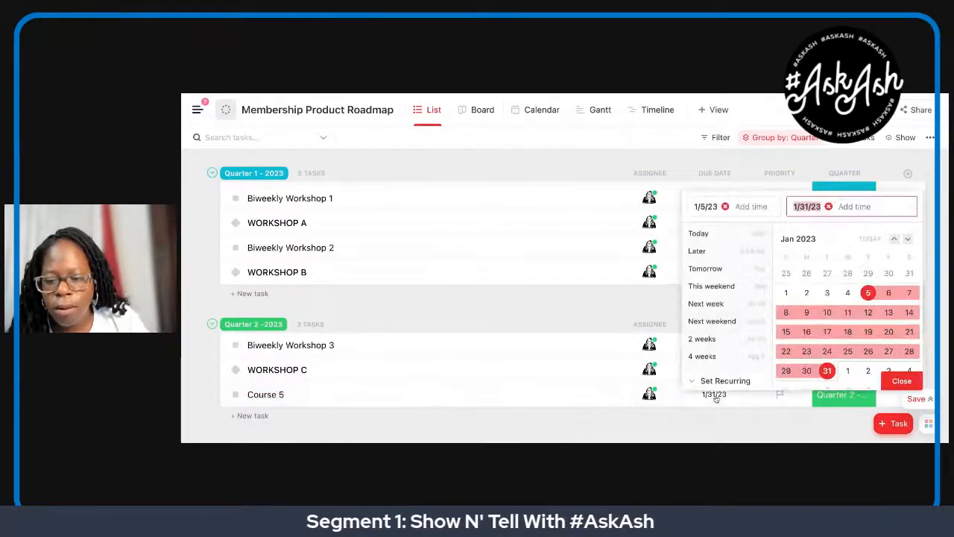
scroll(814, 347, "down", 3)
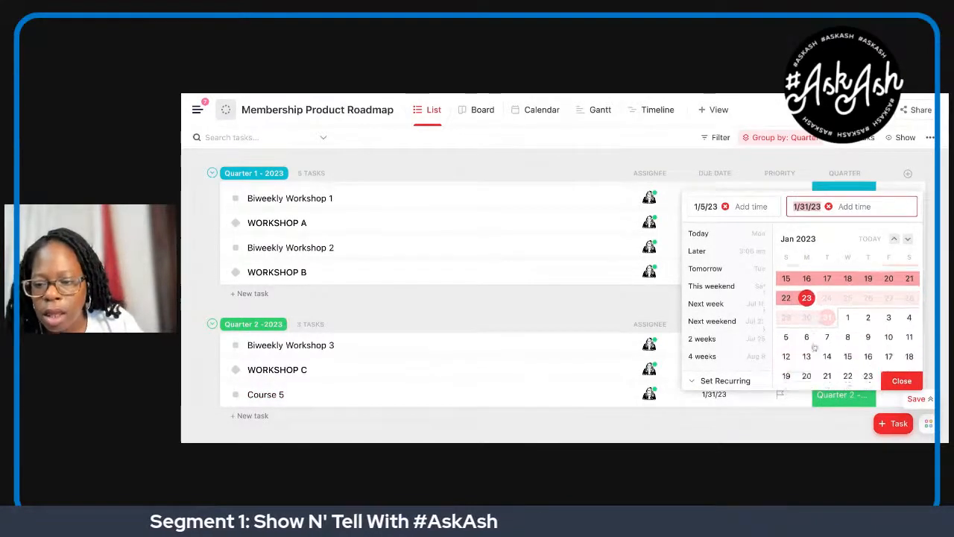
scroll(814, 348, "down", 3)
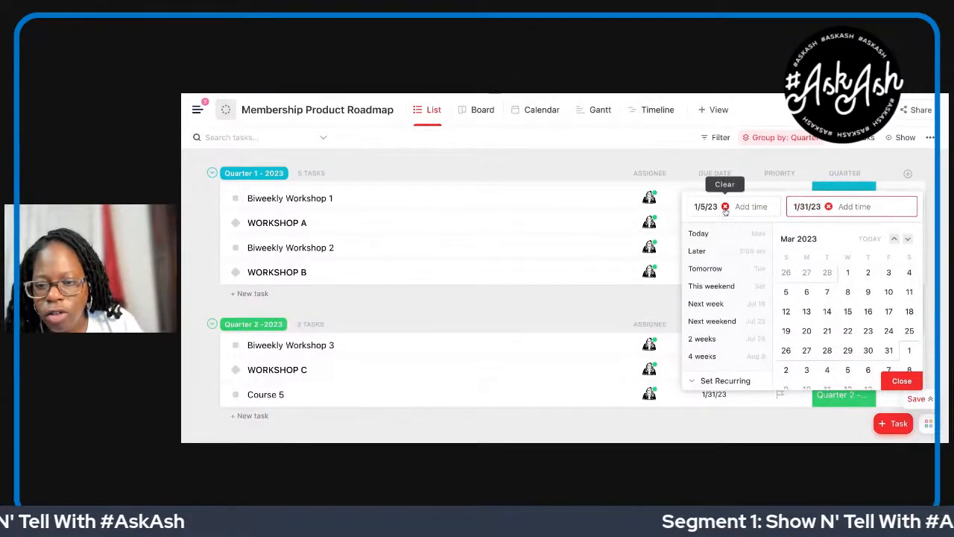
left_click(725, 207)
type("3")
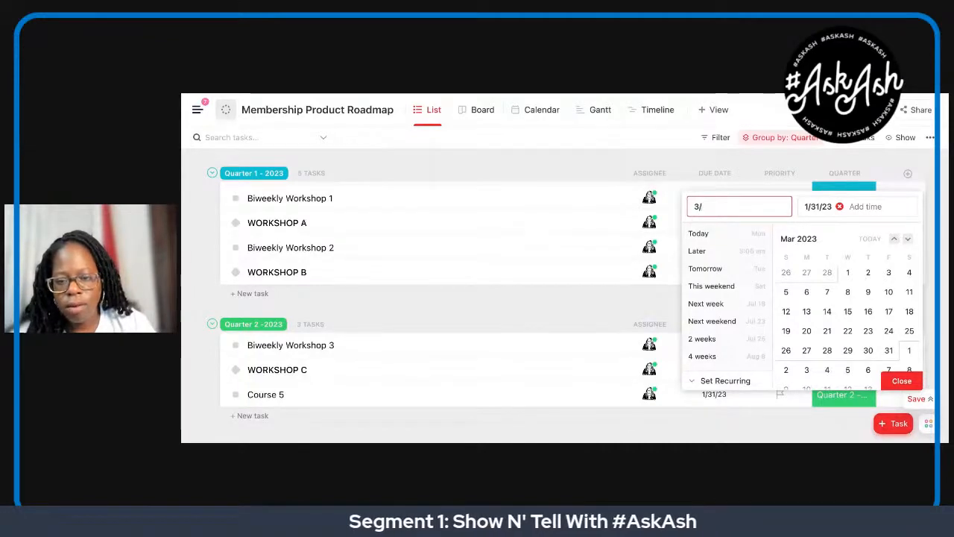
type("/31/")
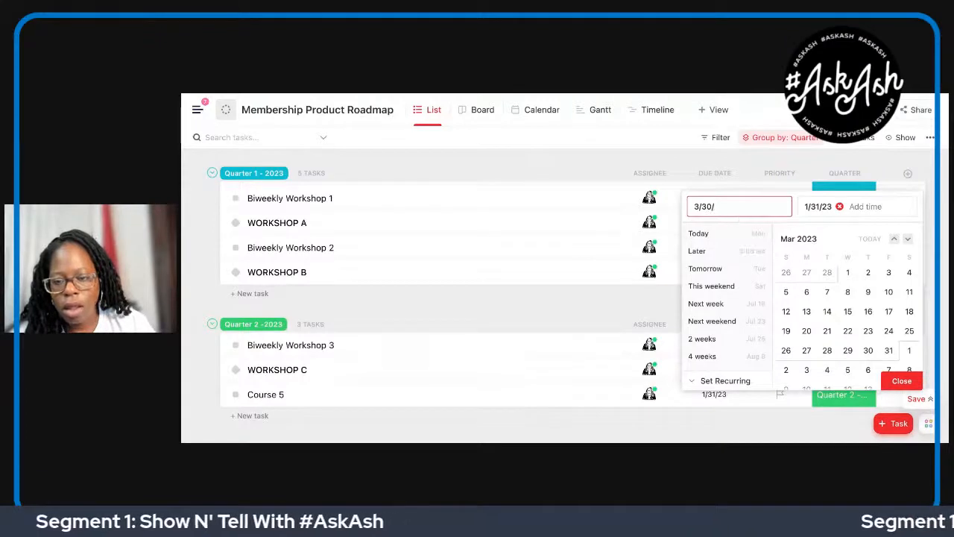
type("/23")
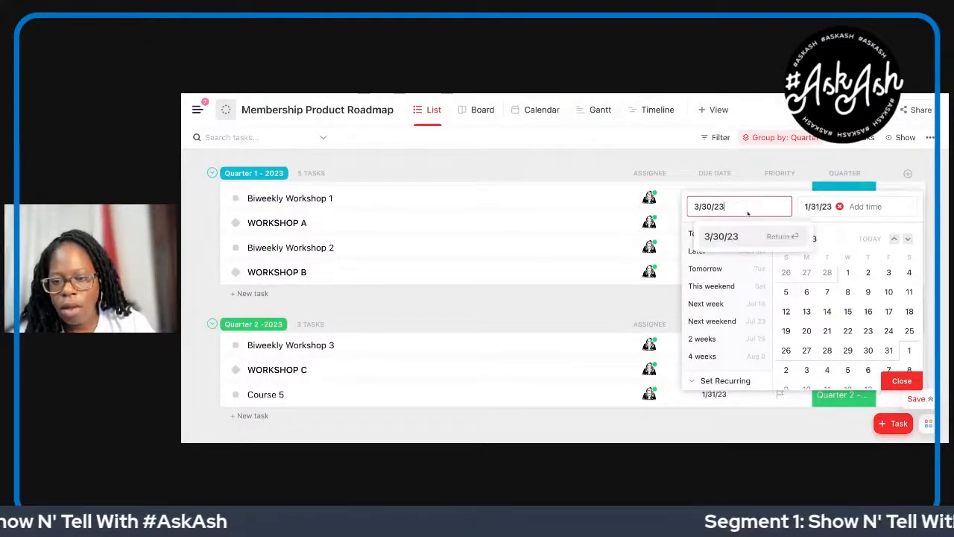
key("Return")
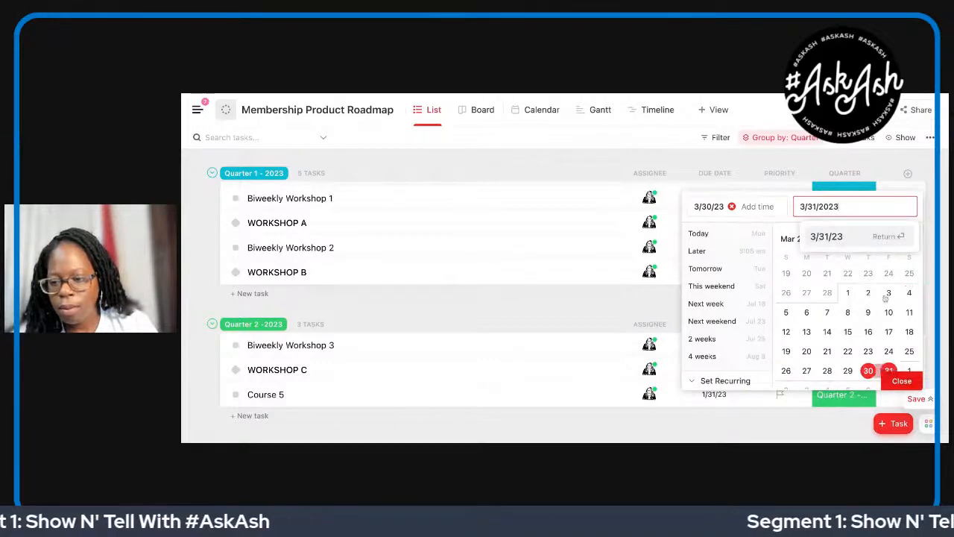
key("Return")
left_click(901, 381)
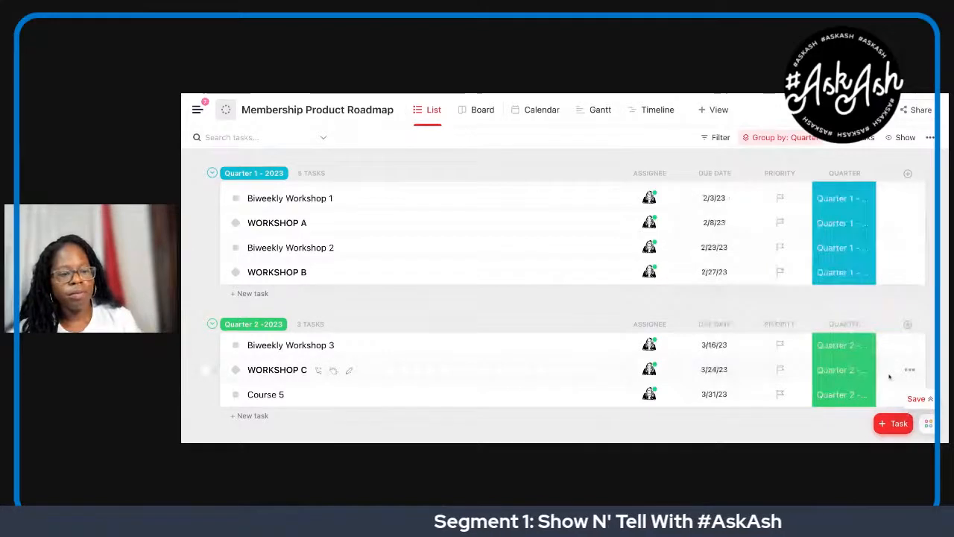
scroll(844, 336, "up", 1)
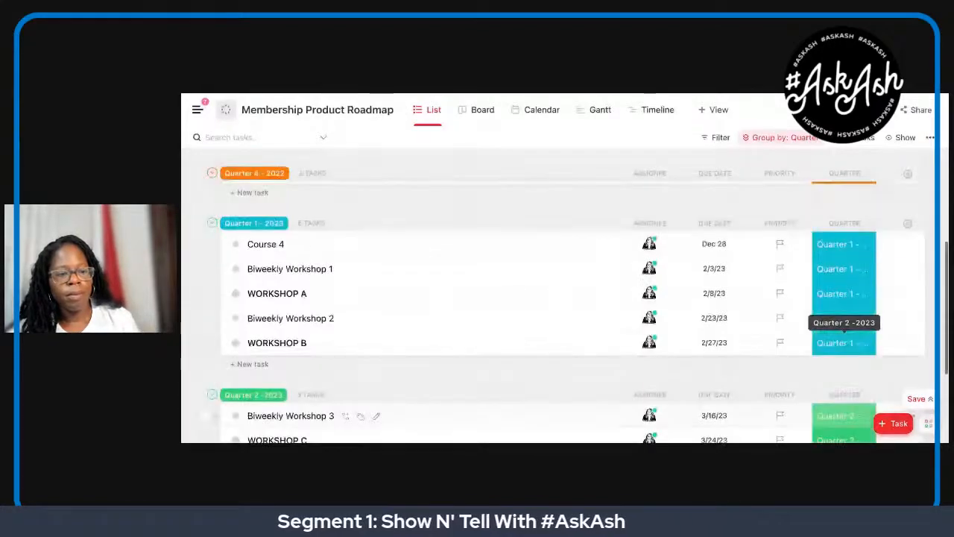
scroll(844, 335, "up", 1)
scroll(844, 336, "up", 2)
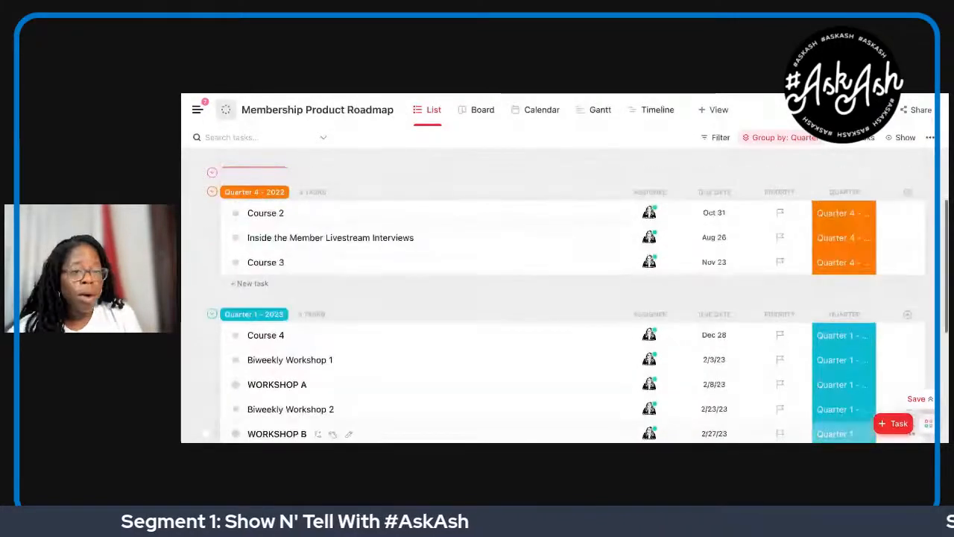
scroll(844, 335, "up", 3)
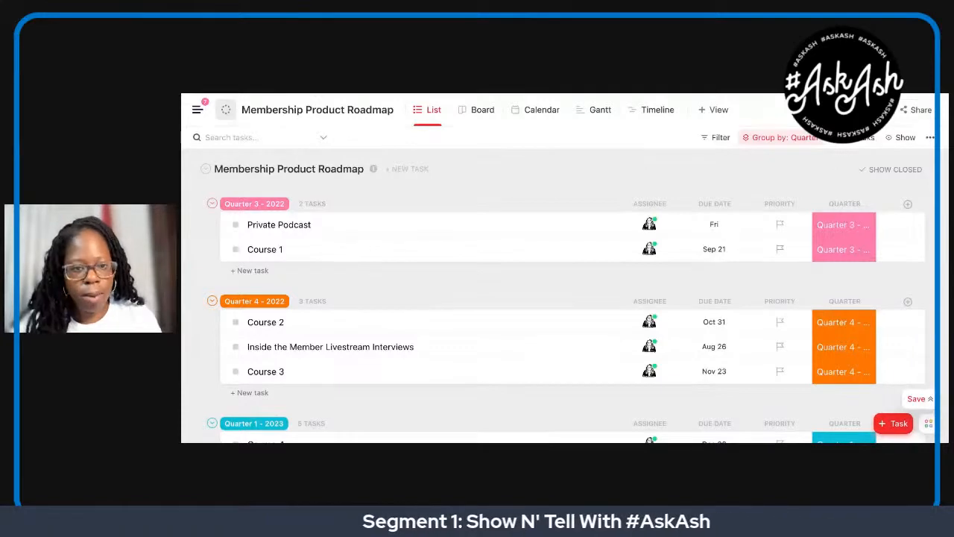
- Open the Private Podcast task and start its description with "[Add Purpose, Goal, Audience, Lenght of Podcast epiosde"
key("super+plus")
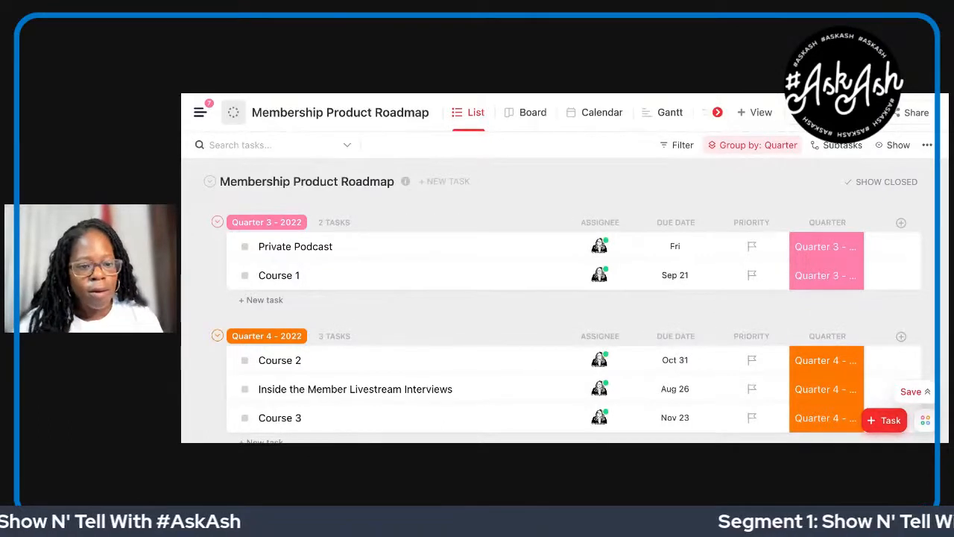
left_click(304, 251)
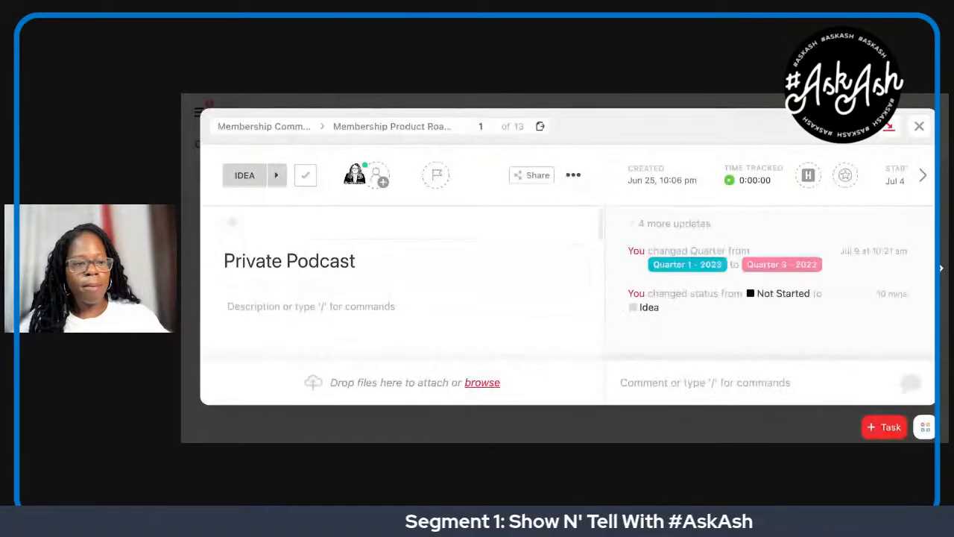
left_click(299, 286)
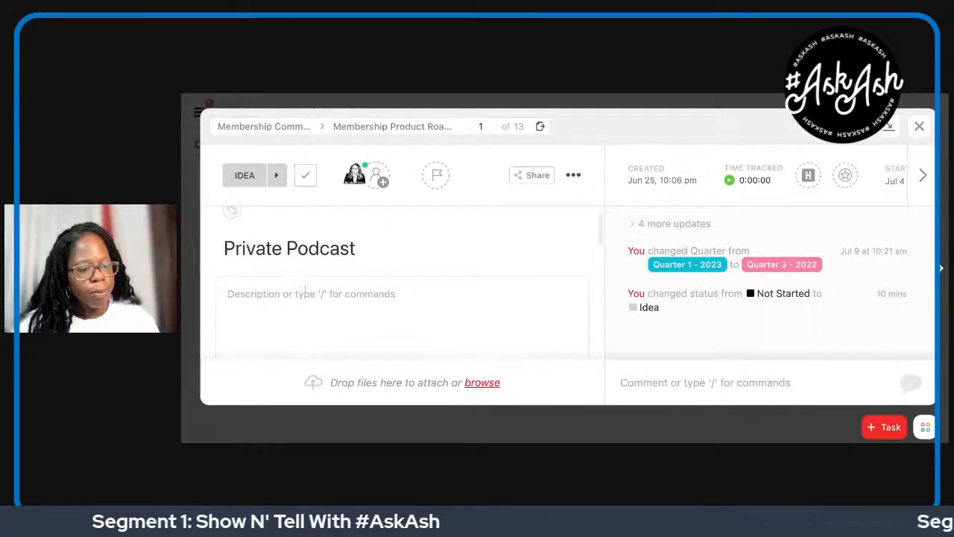
type("[Add ")
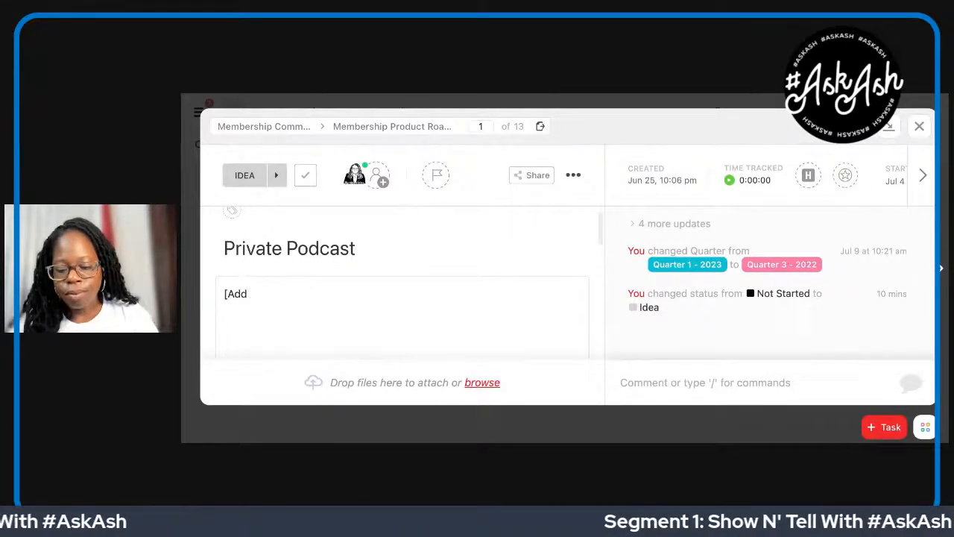
type("Purpose, Goal")
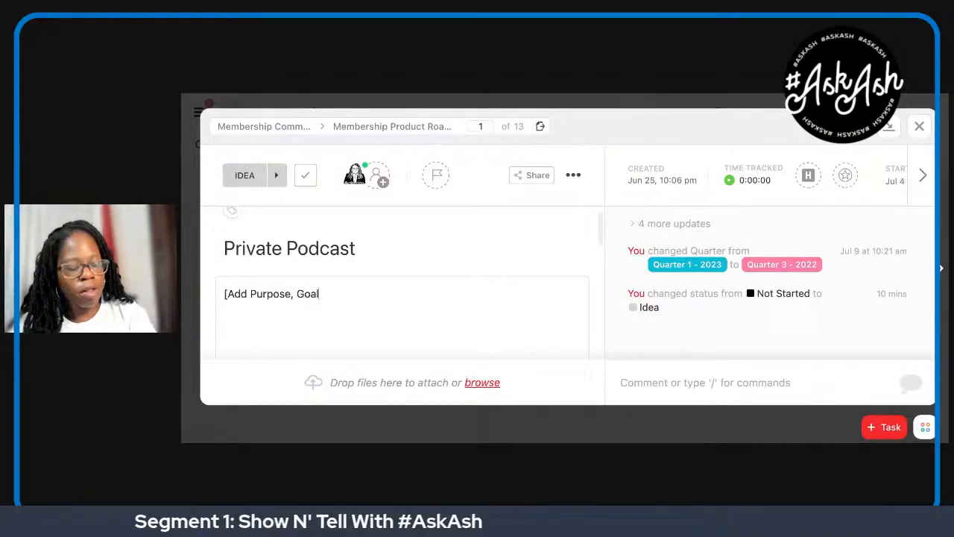
type(", Audience,")
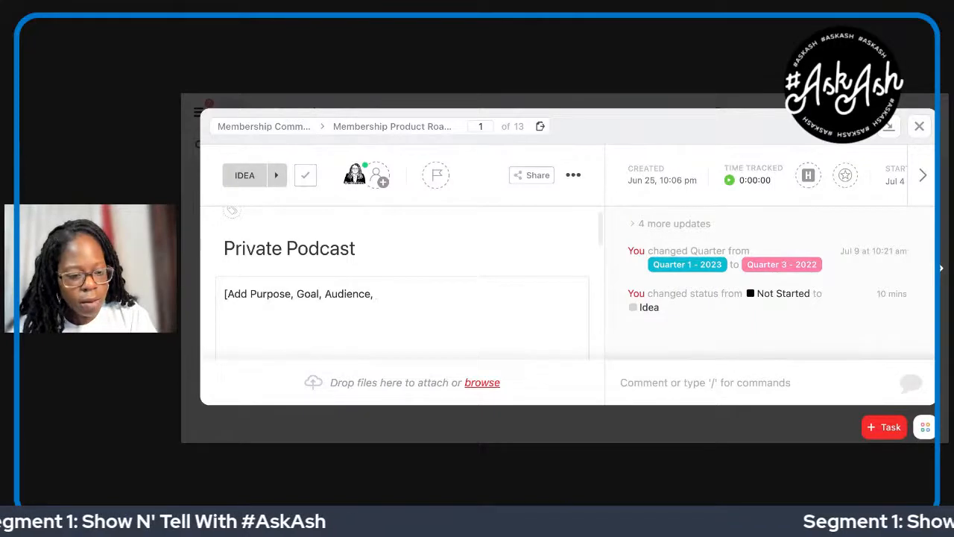
type(" Lenght")
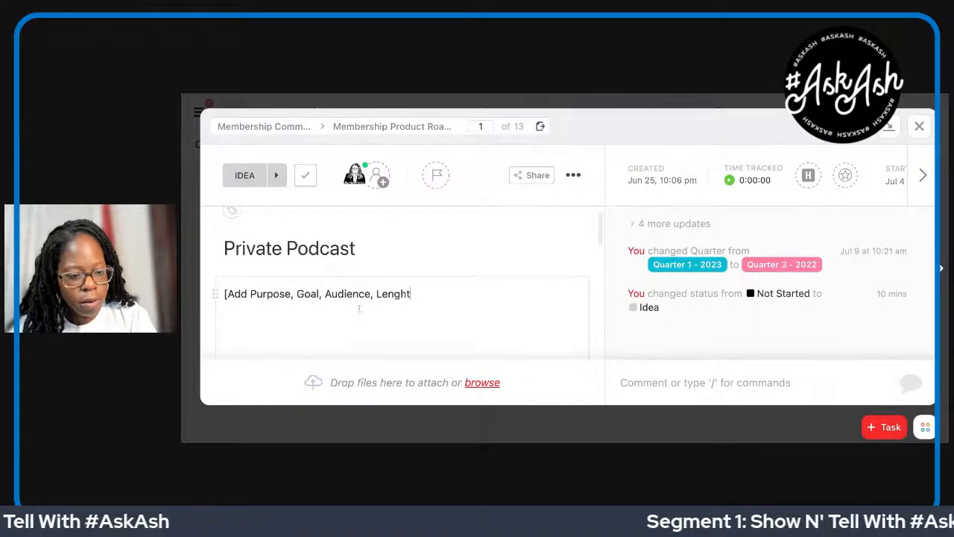
key("BackSpace")
key("BackSpace")
key("BackSpace")
type("th")
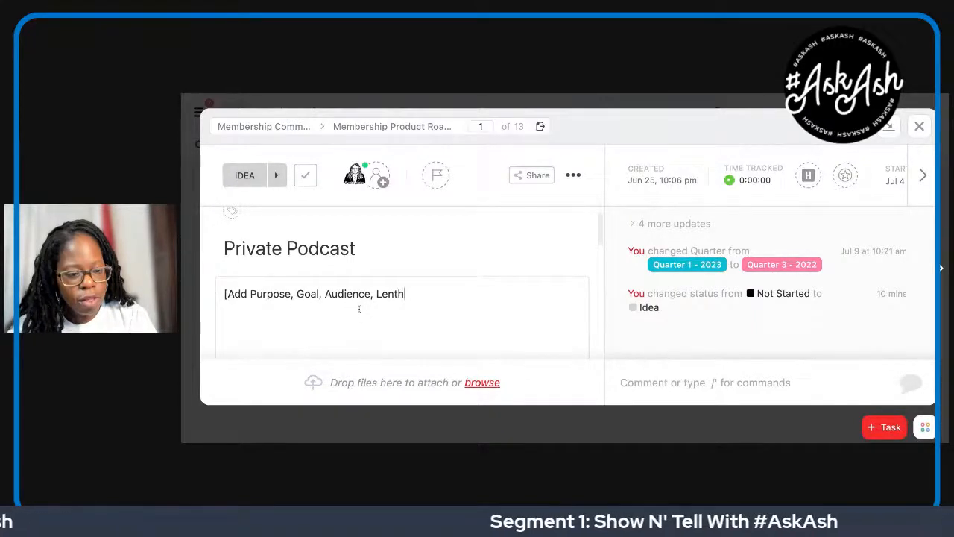
type(" of Podd")
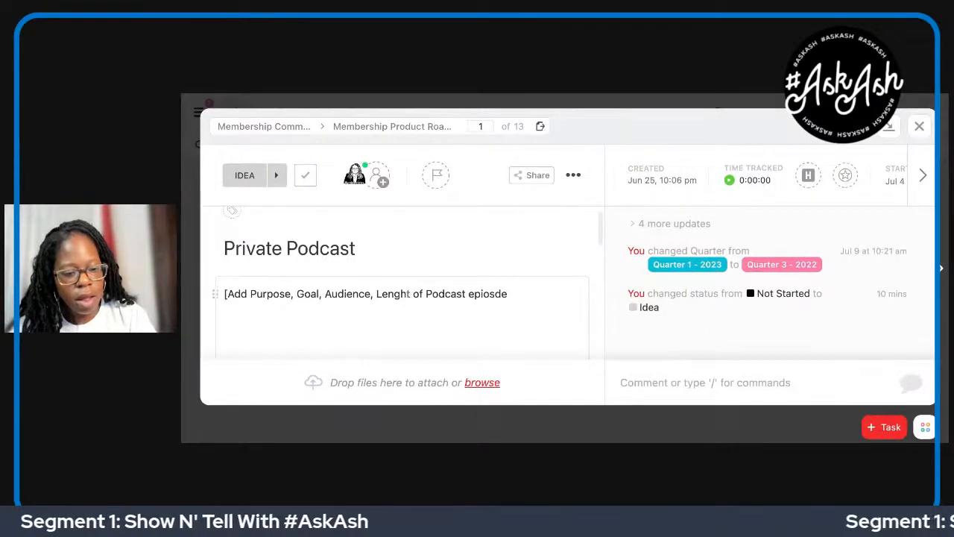
- Correct the spelling of "Length" and "episode" in the Private Podcast description and complete it with ", and themes]"
left_click(410, 294)
key("BackSpace")
key("BackSpace")
key("BackSpace")
key("BackSpace")
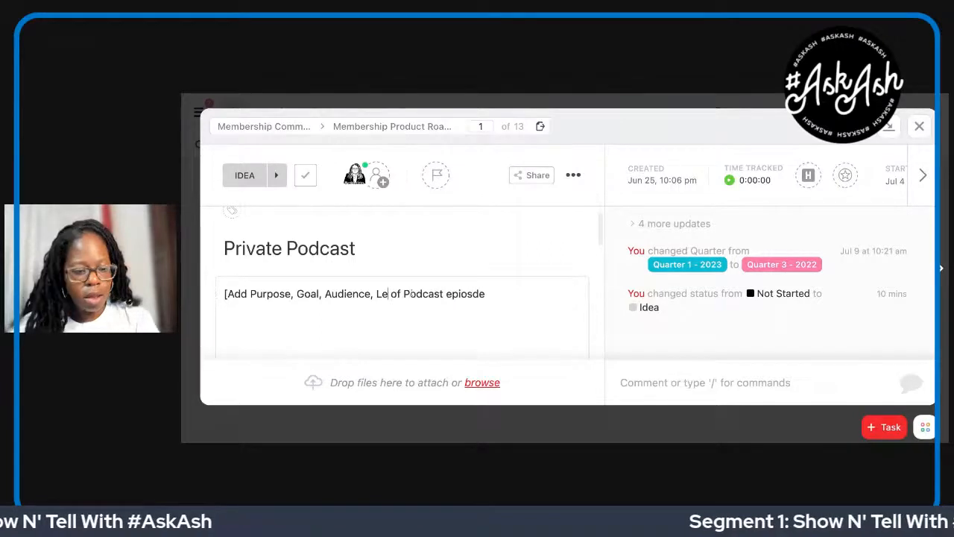
type("n")
type("gth")
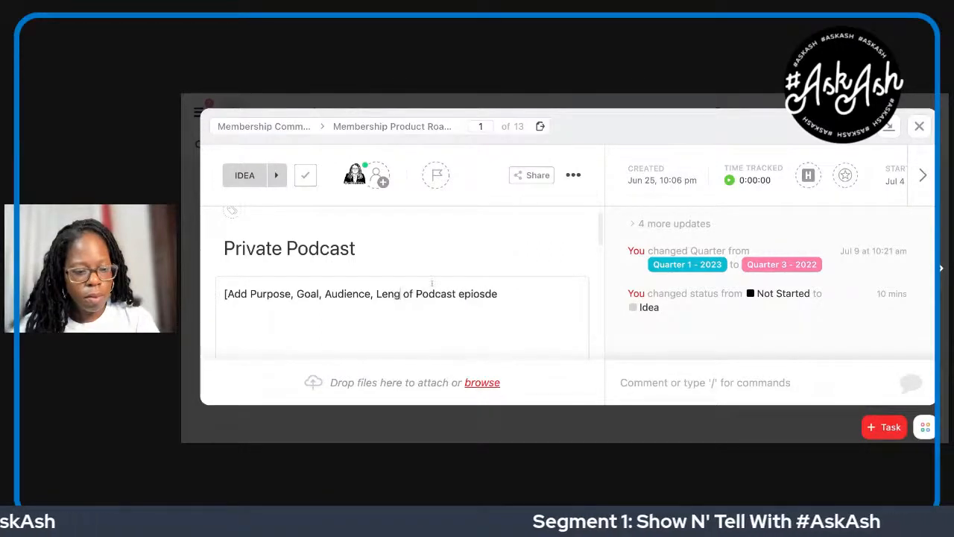
left_click(517, 298)
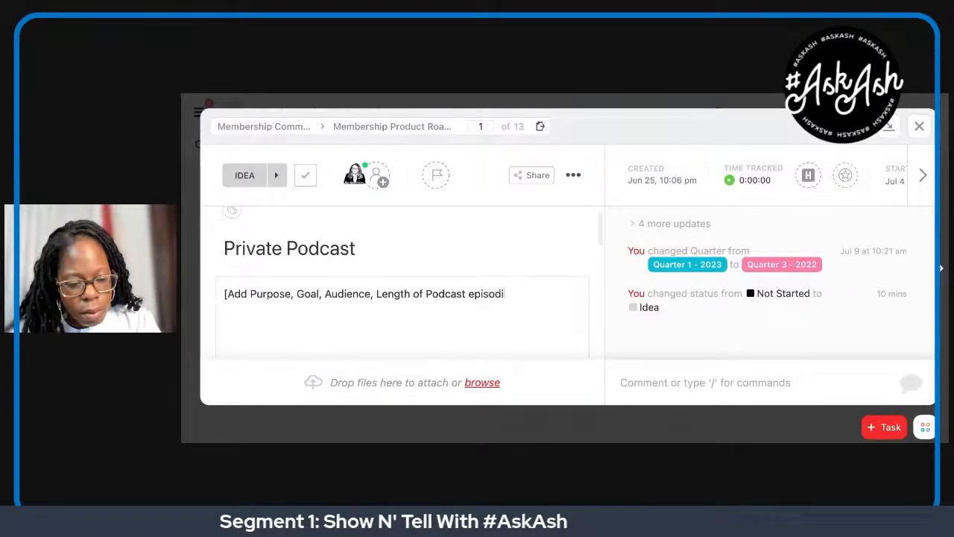
key("BackSpace")
key("BackSpace")
type("des")
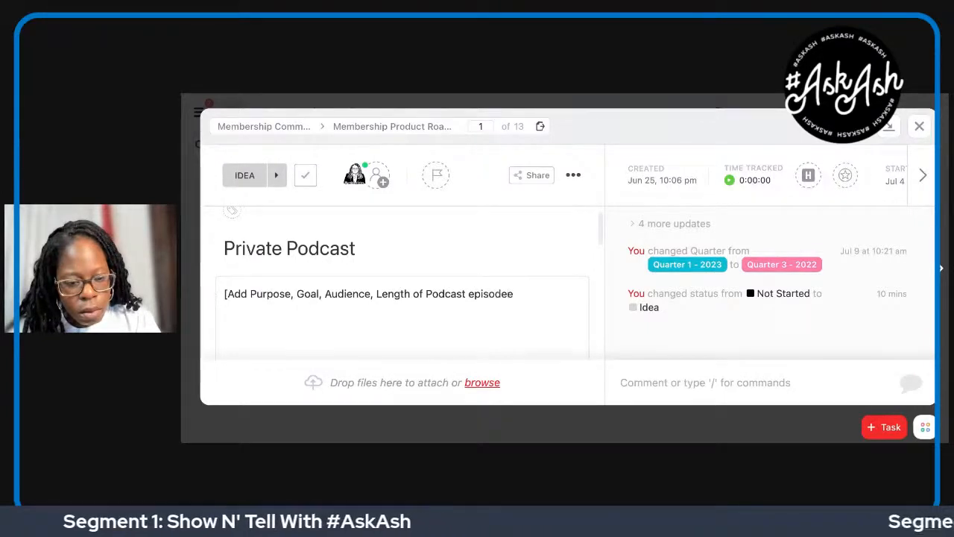
key("BackSpace")
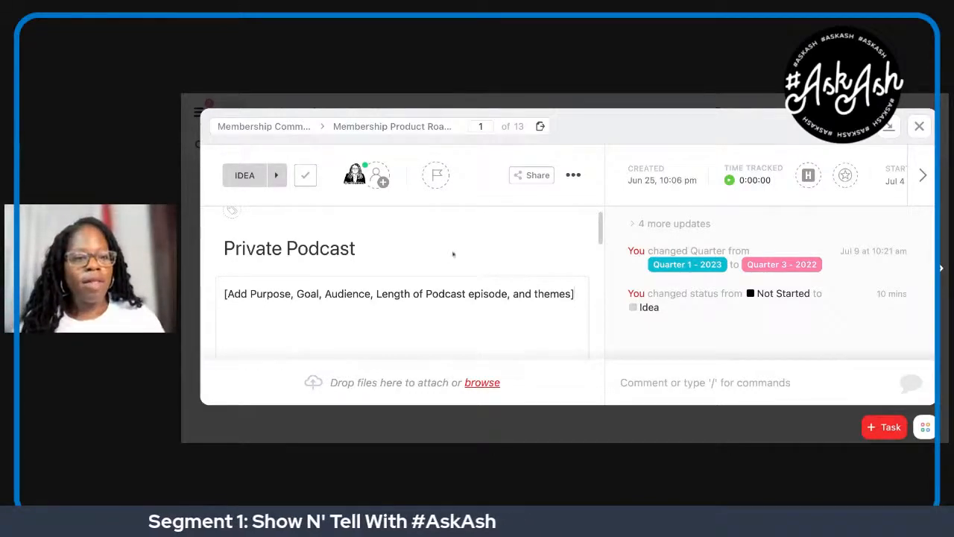
- Add two subtasks named Task 1 and Task 2 to the Private Podcast task
scroll(451, 264, "down", 5)
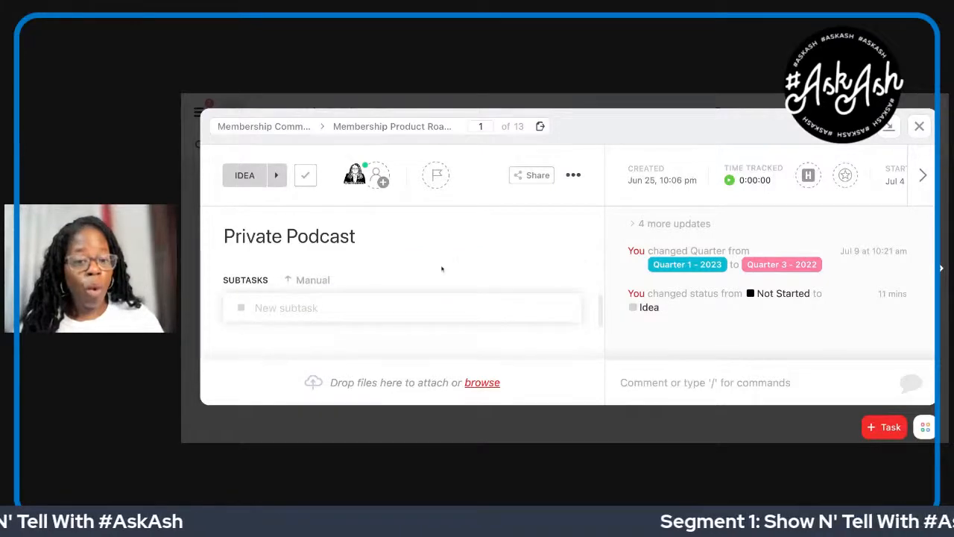
left_click(312, 307)
type("Task")
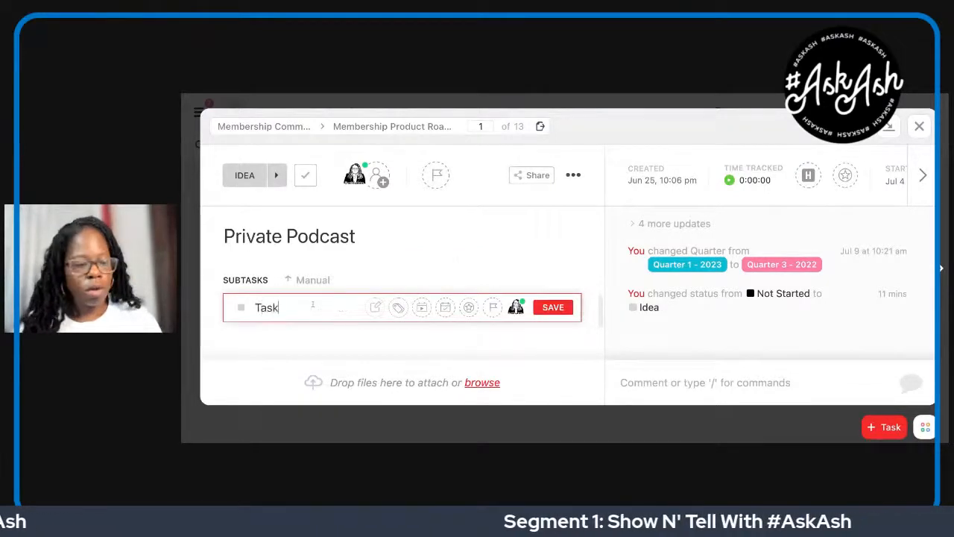
type(" 1")
key("Return")
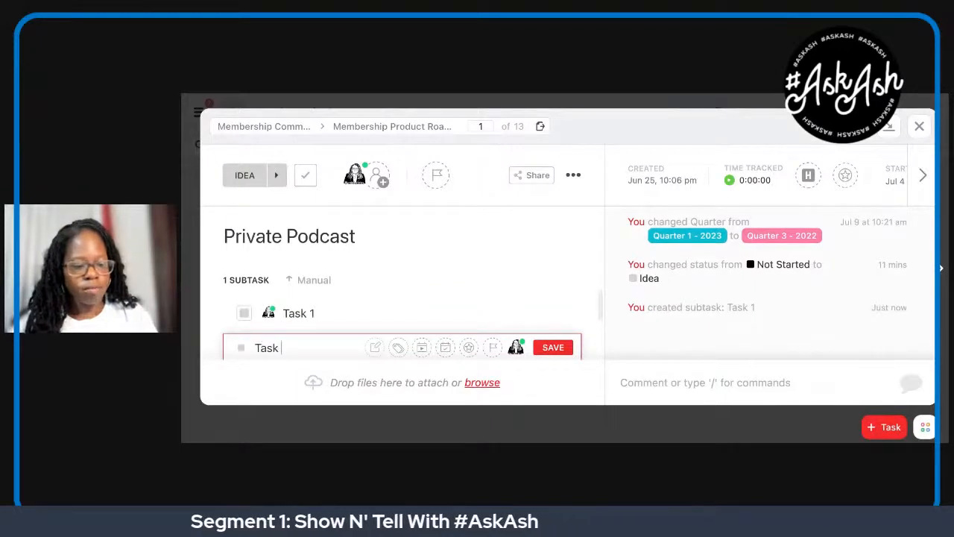
type("Task 2")
key("Return")
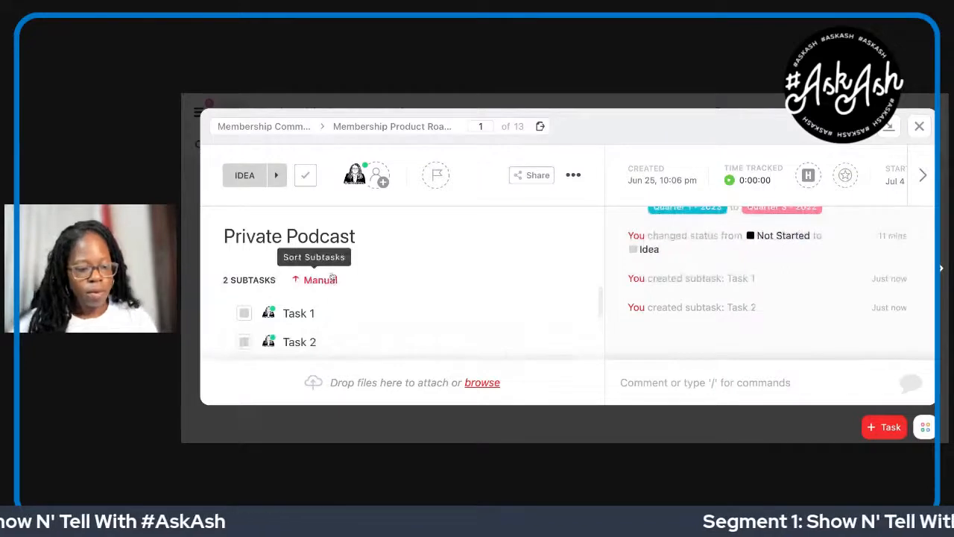
- Look over the checklist, relationship and attachment sections of the Private Podcast task and close the task
scroll(374, 298, "down", 3)
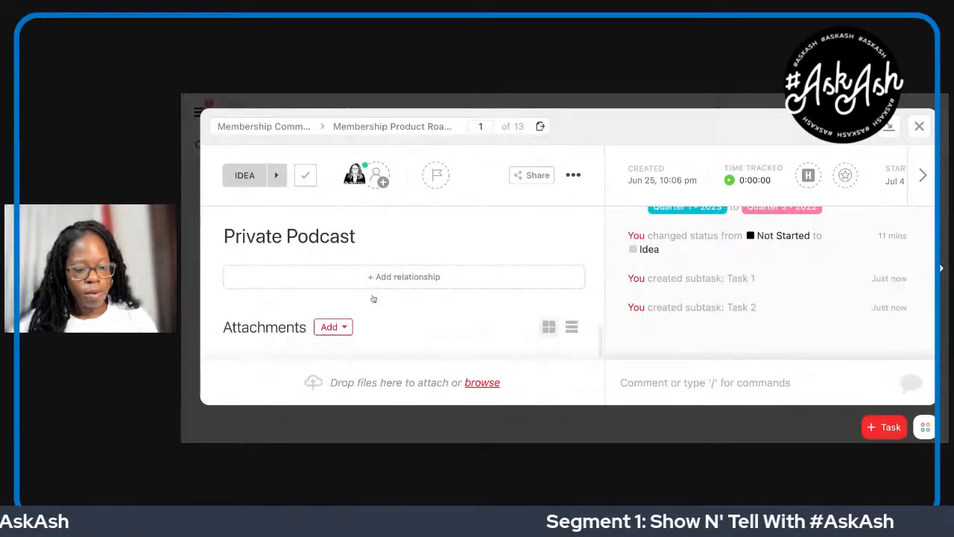
scroll(374, 299, "up", 2)
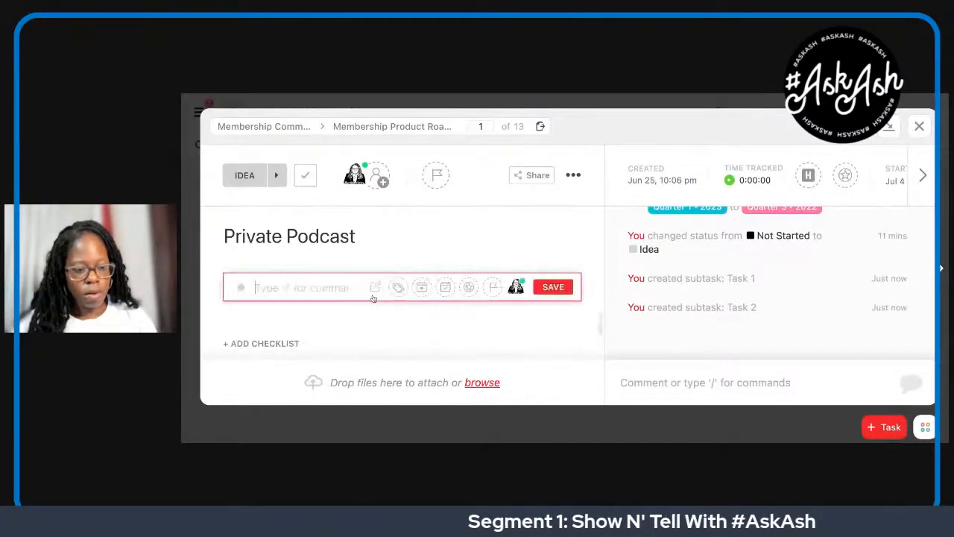
left_click(422, 299)
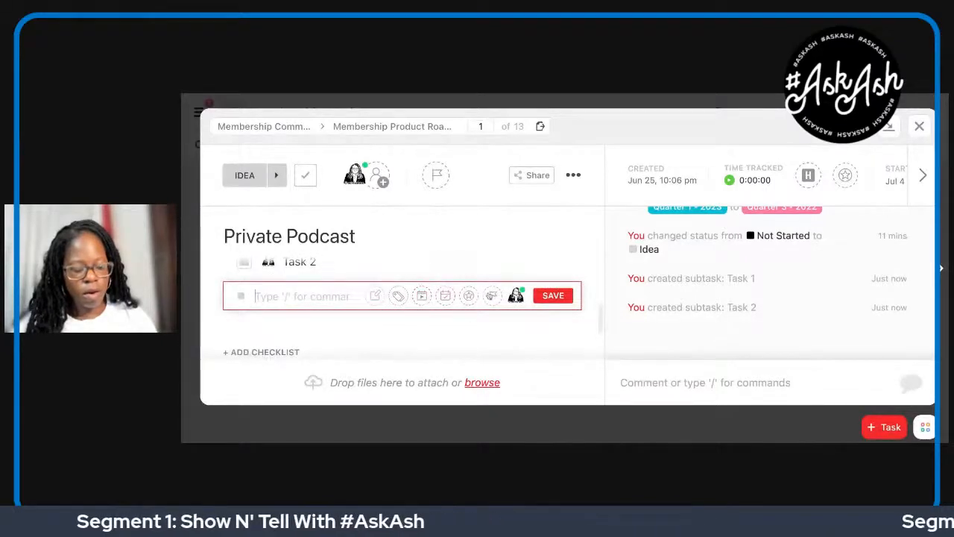
scroll(482, 318, "down", 1)
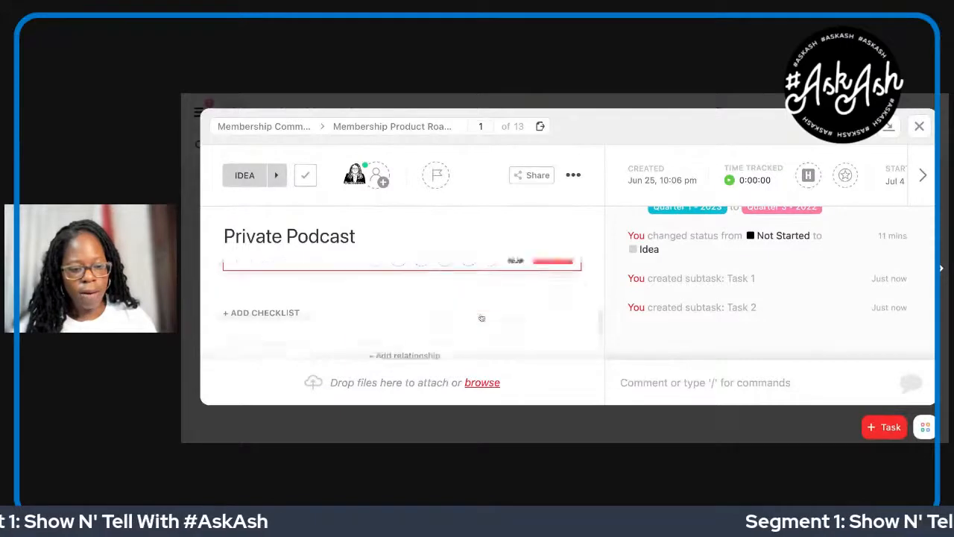
scroll(481, 318, "down", 2)
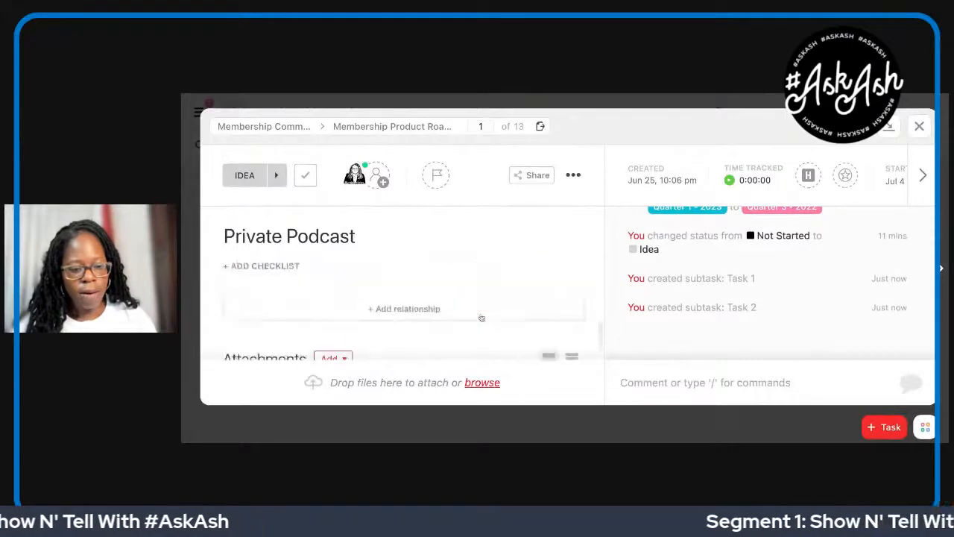
left_click(914, 127)
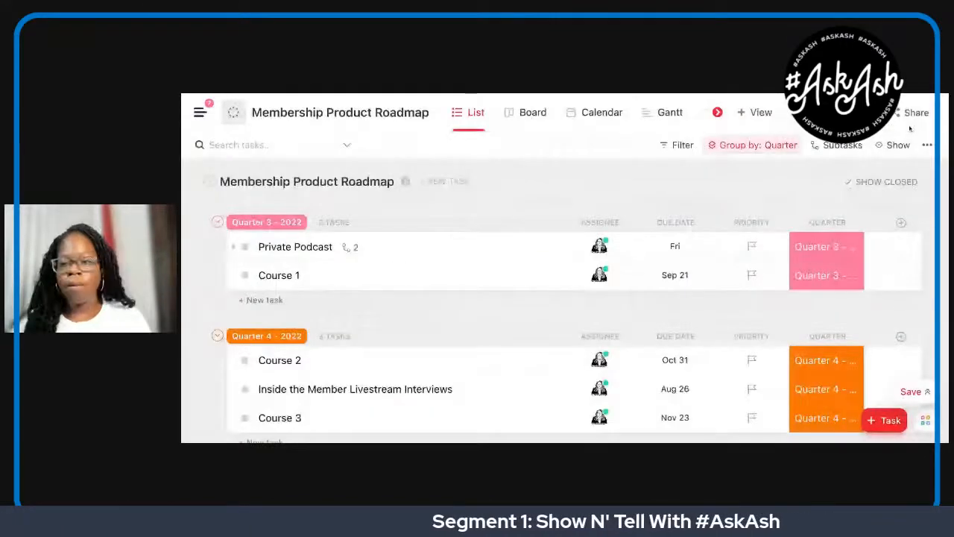
- Set the priority of Private Podcast to Urgent and of Course 1 to High in the Quarter 3 - 2022 group
left_click(748, 250)
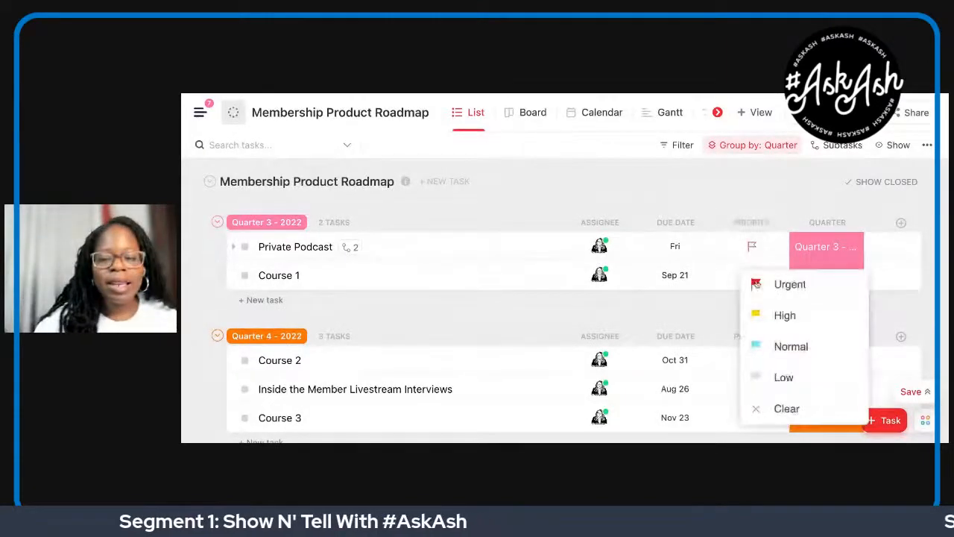
left_click(755, 284)
left_click(750, 274)
left_click(769, 328)
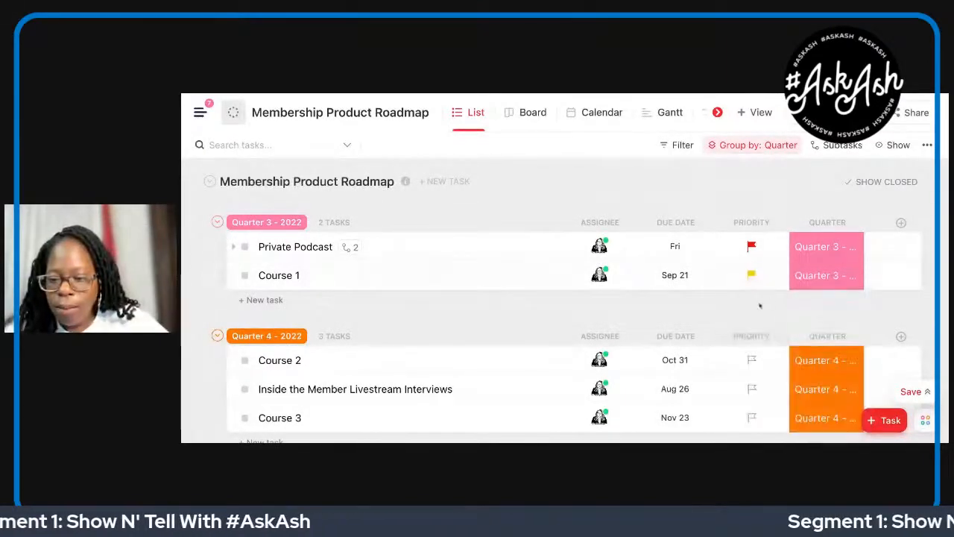
- In the Quarter 4 - 2022 group, set Course 2 and Course 3 to Urgent priority and Inside the Member Livestream Interviews to High
scroll(760, 306, "down", 5)
left_click(752, 250)
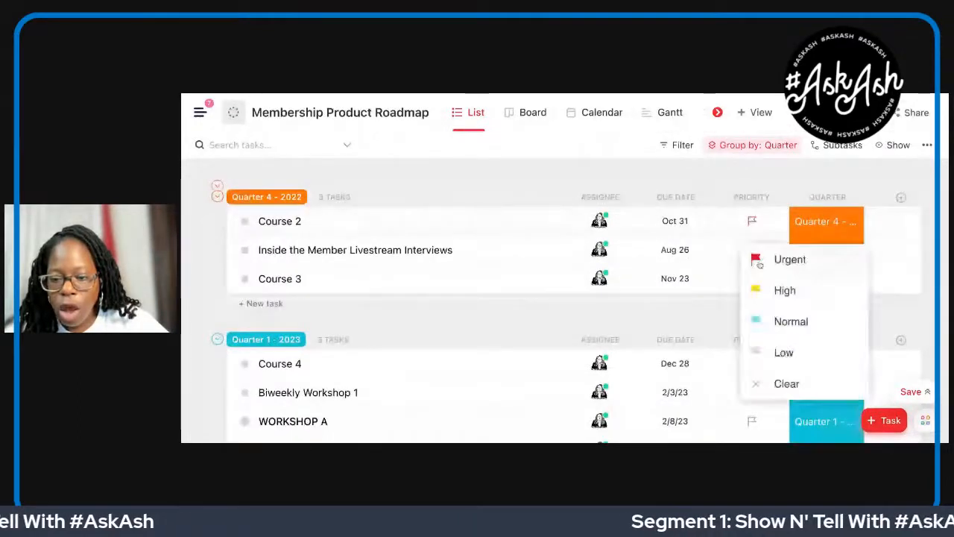
left_click(759, 261)
left_click(751, 279)
left_click(757, 306)
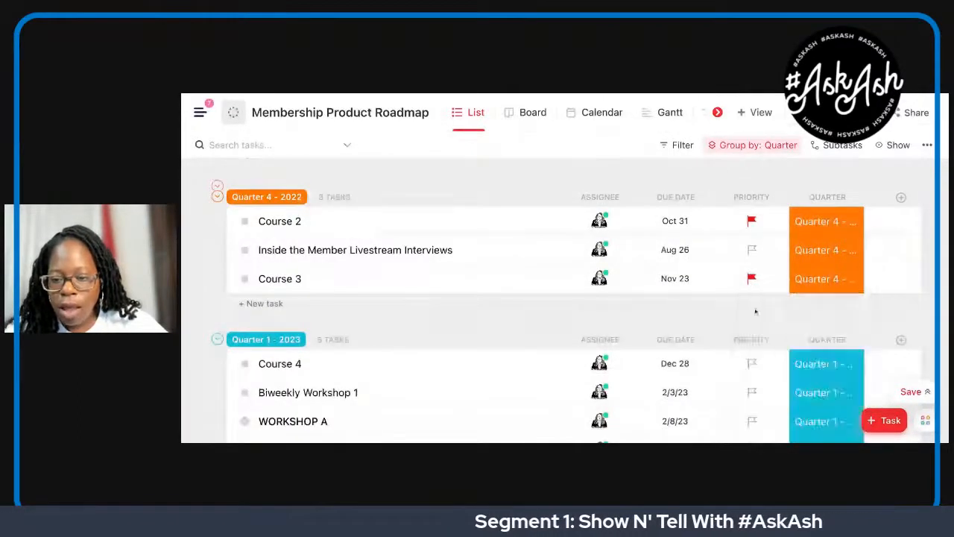
scroll(759, 284, "down", 3)
scroll(759, 255, "up", 2)
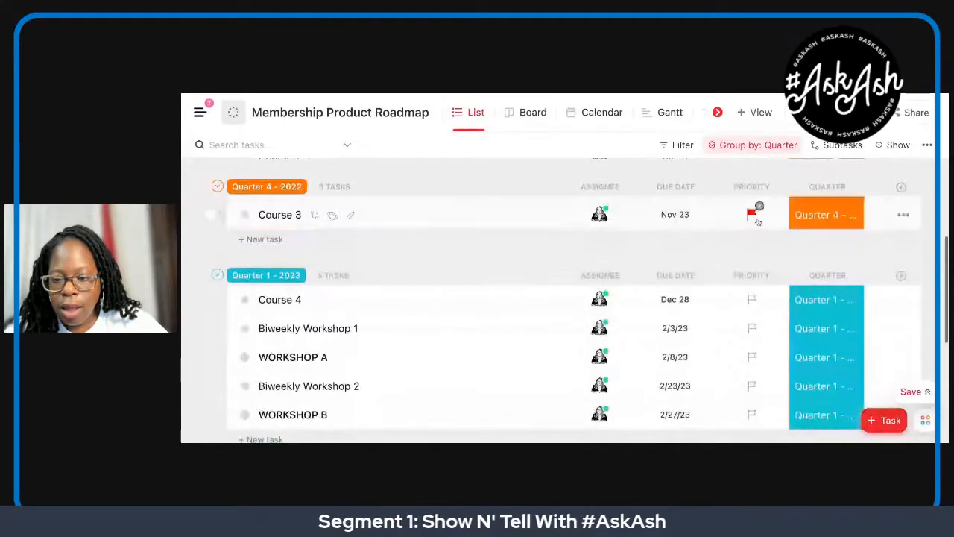
left_click(752, 209)
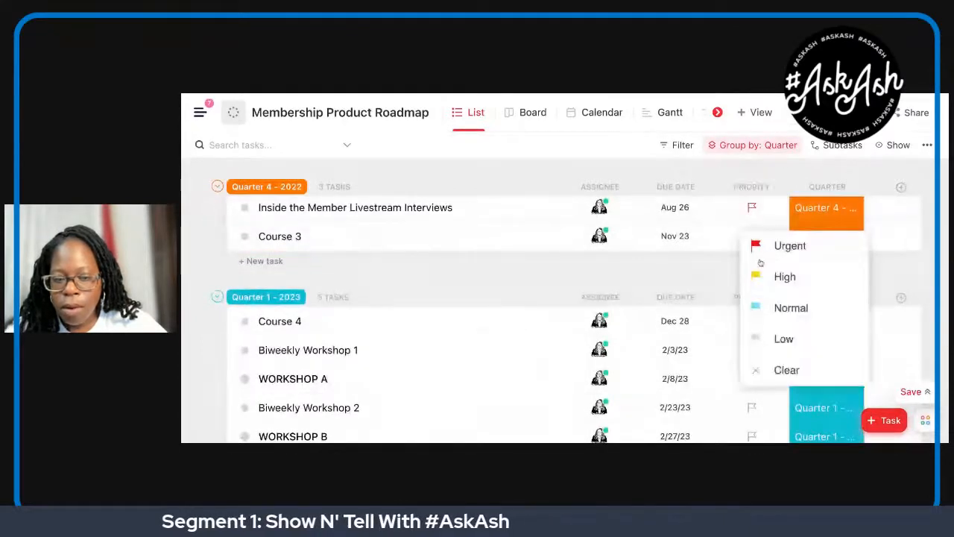
left_click(768, 278)
- In the Quarter 1 - 2023 group, set Course 4 and Biweekly Workshop 1 to Urgent priority and choose a priority for WORKSHOP B
scroll(760, 287, "down", 1)
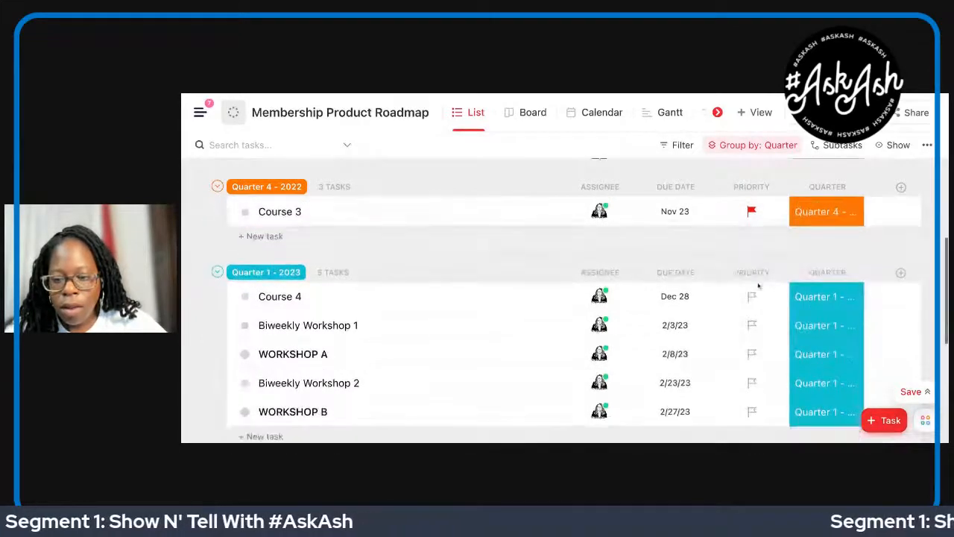
scroll(760, 287, "up", 3)
scroll(758, 285, "down", 2)
scroll(759, 285, "down", 2)
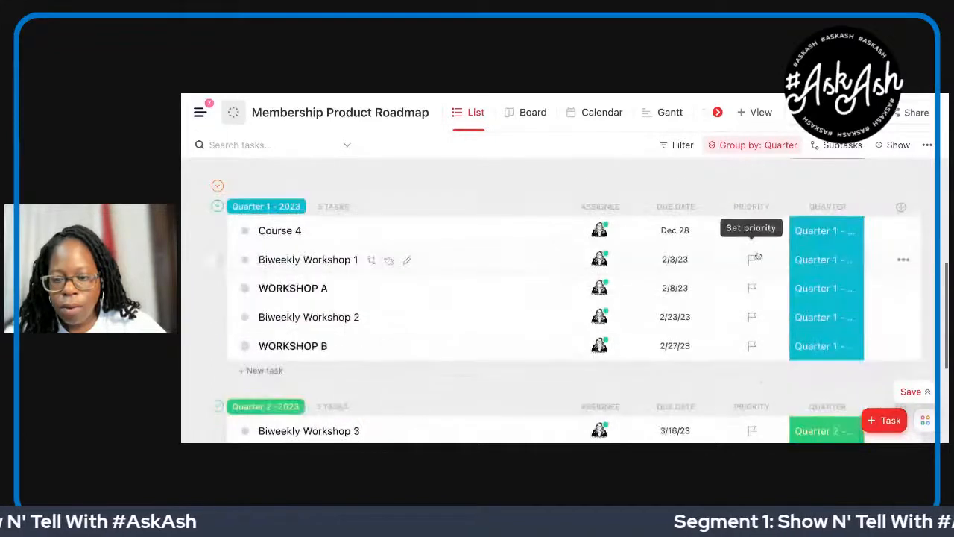
left_click(753, 232)
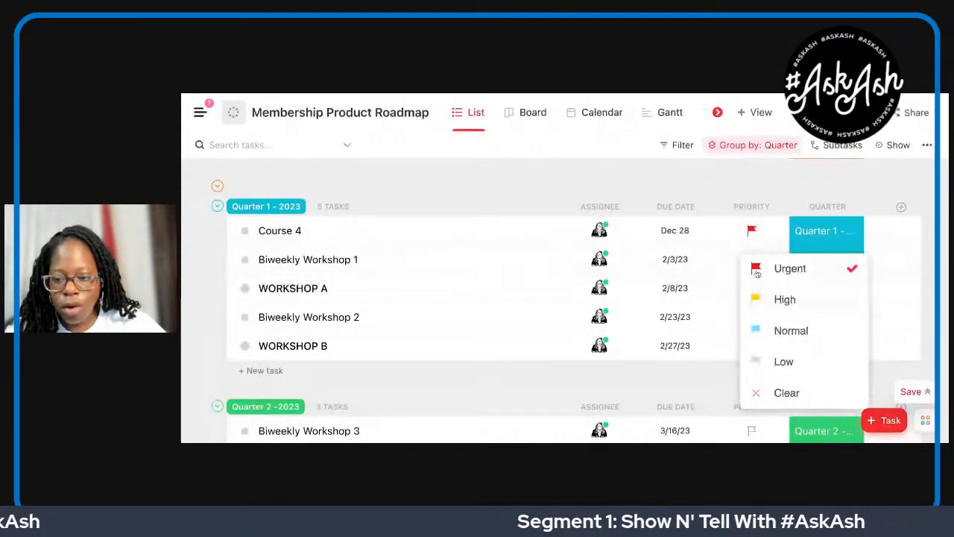
left_click(756, 272)
left_click(752, 259)
left_click(768, 298)
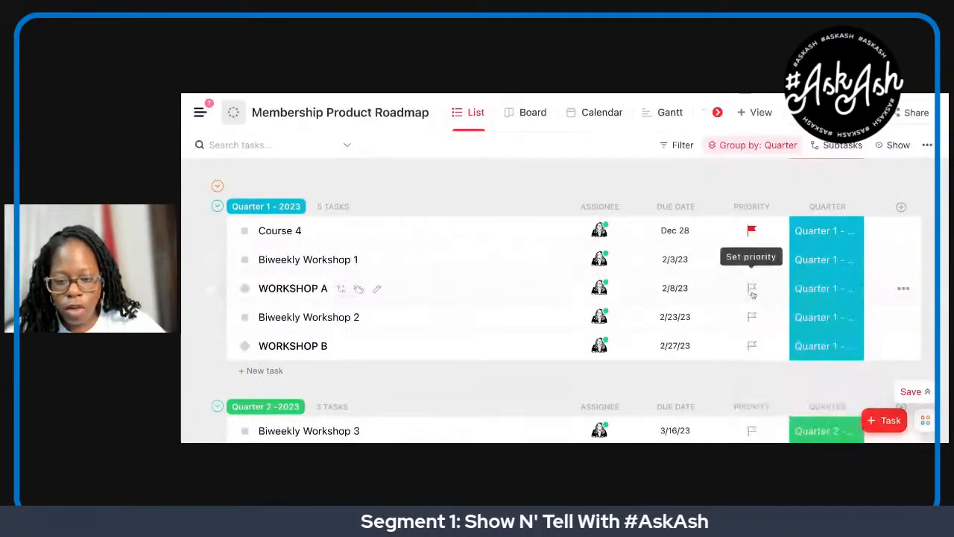
left_click(749, 346)
left_click(754, 375)
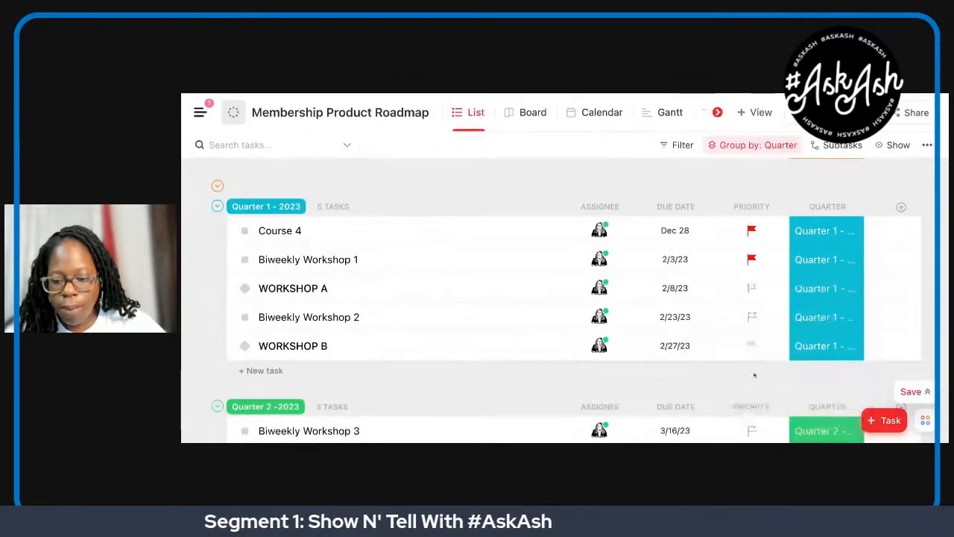
- In the Quarter 1 - 2023 group, set Biweekly Workshop 2 to Low priority and WORKSHOP A to Normal
left_click(752, 318)
left_click(765, 384)
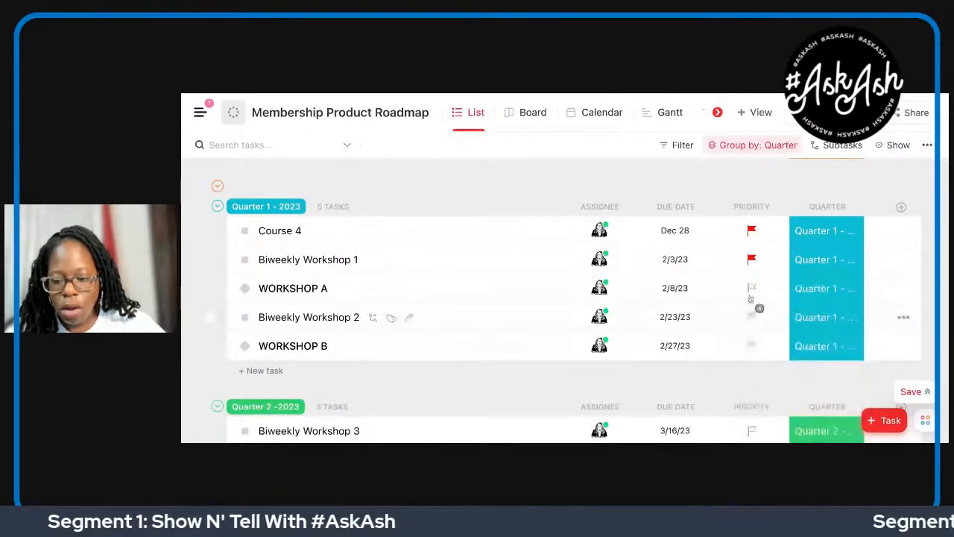
left_click(752, 289)
left_click(775, 359)
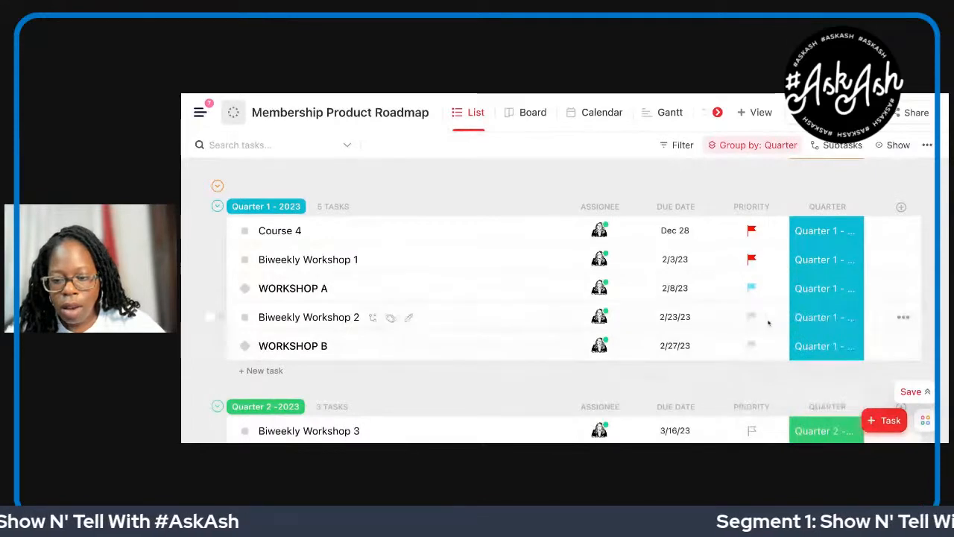
- In the Quarter 2 - 2023 group, set Biweekly Workshop 3 to Urgent priority and WORKSHOP C and Course 5 to High
scroll(769, 324, "down", 1)
scroll(755, 244, "down", 3)
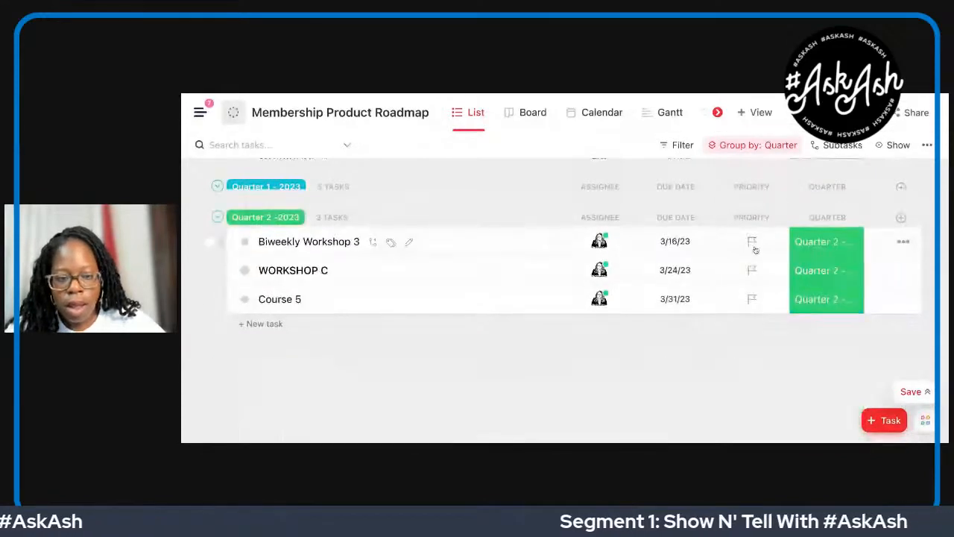
left_click(753, 242)
left_click(782, 273)
left_click(752, 270)
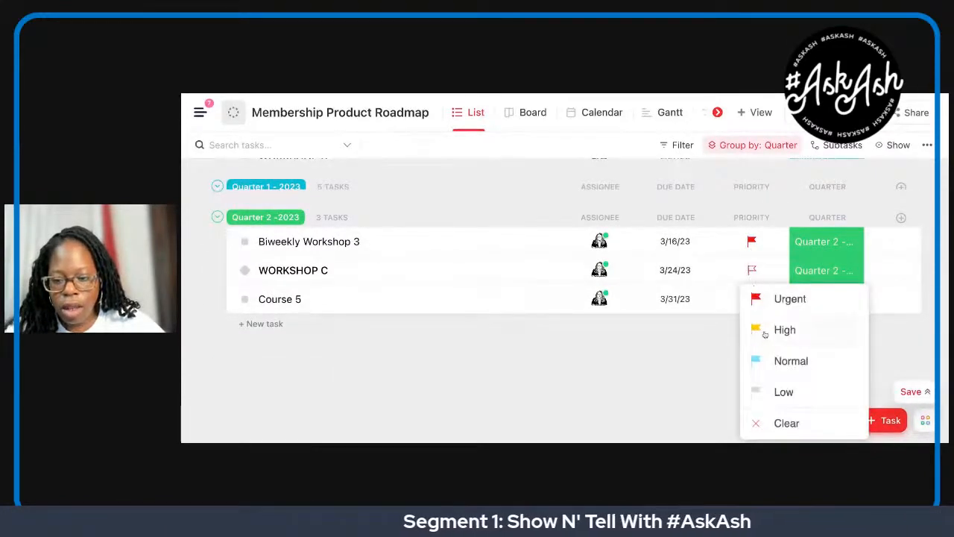
left_click(764, 334)
left_click(752, 298)
left_click(758, 335)
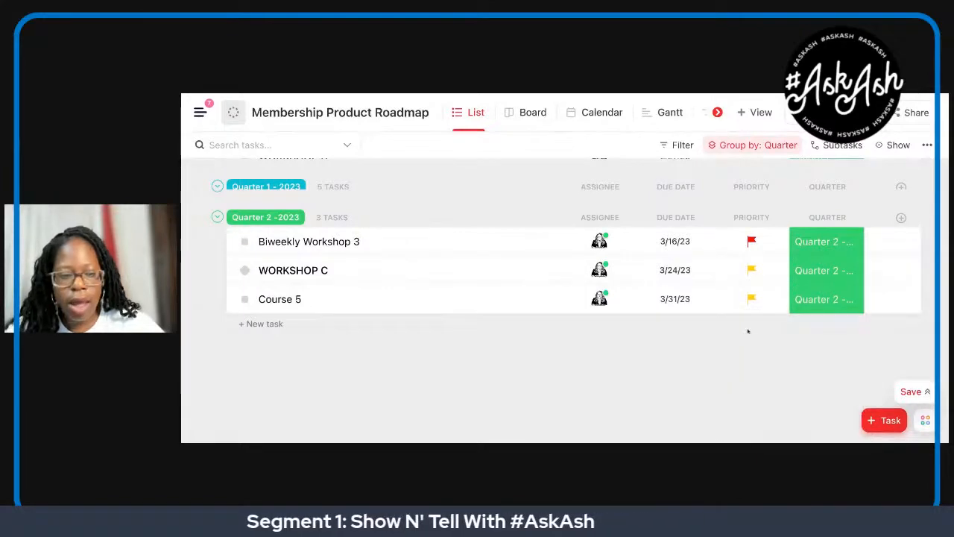
- Filter the roadmap list to tasks whose Priority Is Urgent and look through the filtered quarter groups
scroll(747, 331, "up", 5)
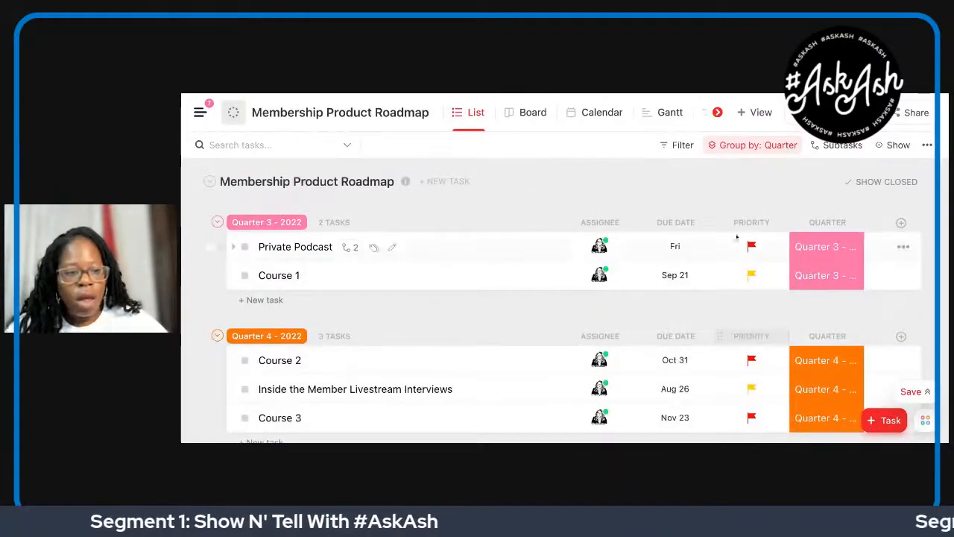
left_click(686, 149)
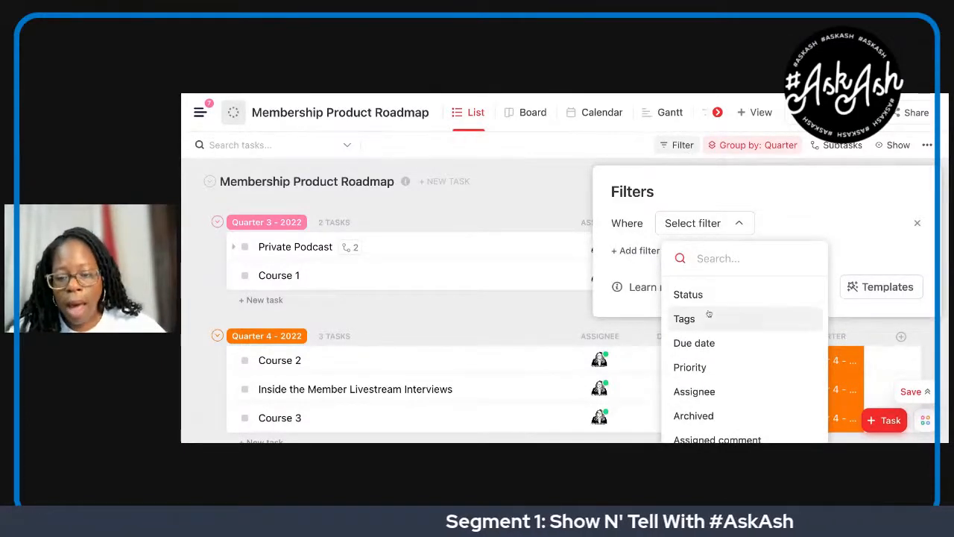
scroll(709, 313, "down", 5)
scroll(709, 314, "down", 3)
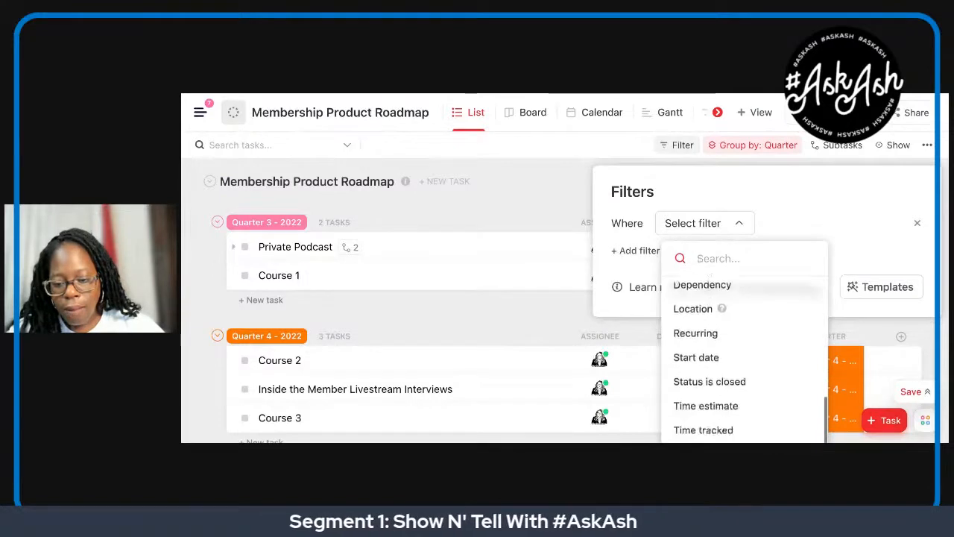
scroll(709, 314, "up", 7)
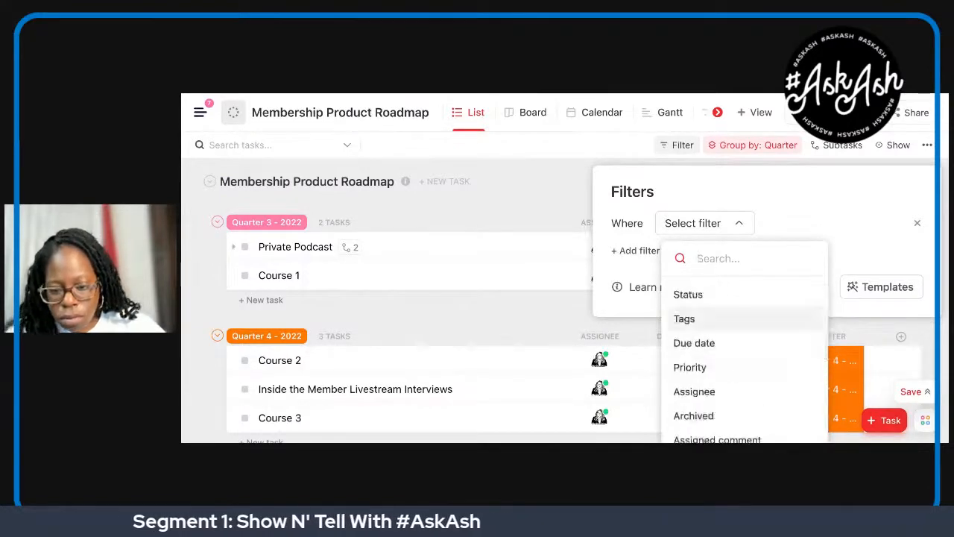
left_click(700, 367)
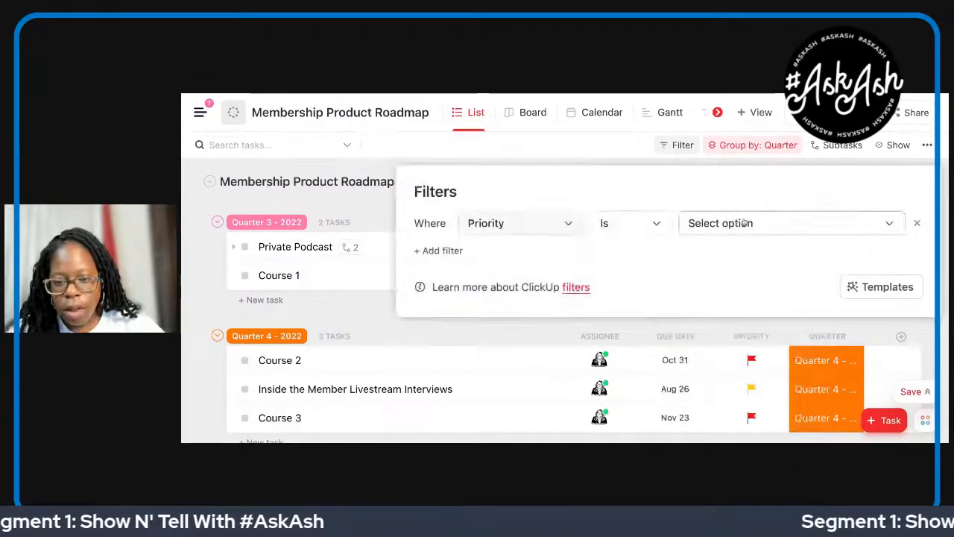
left_click(638, 222)
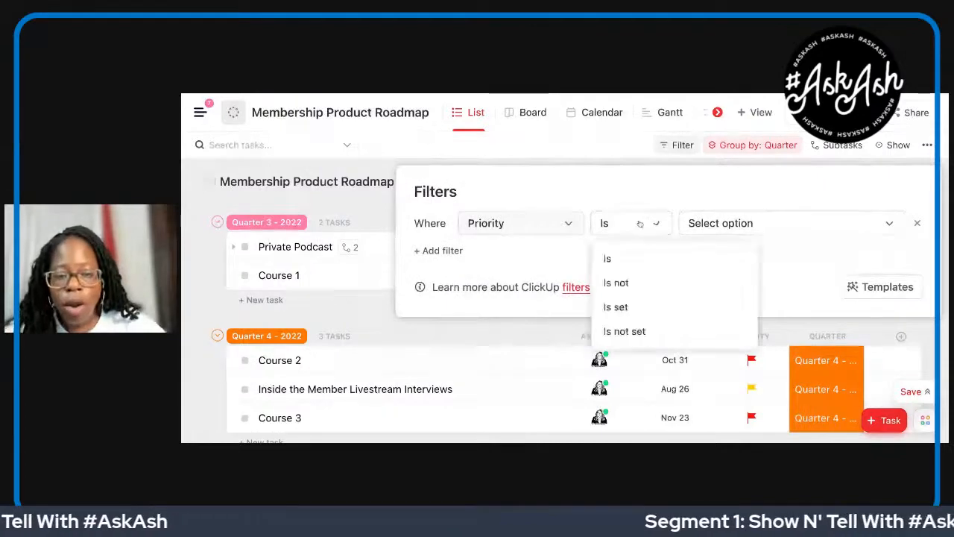
left_click(641, 258)
left_click(746, 217)
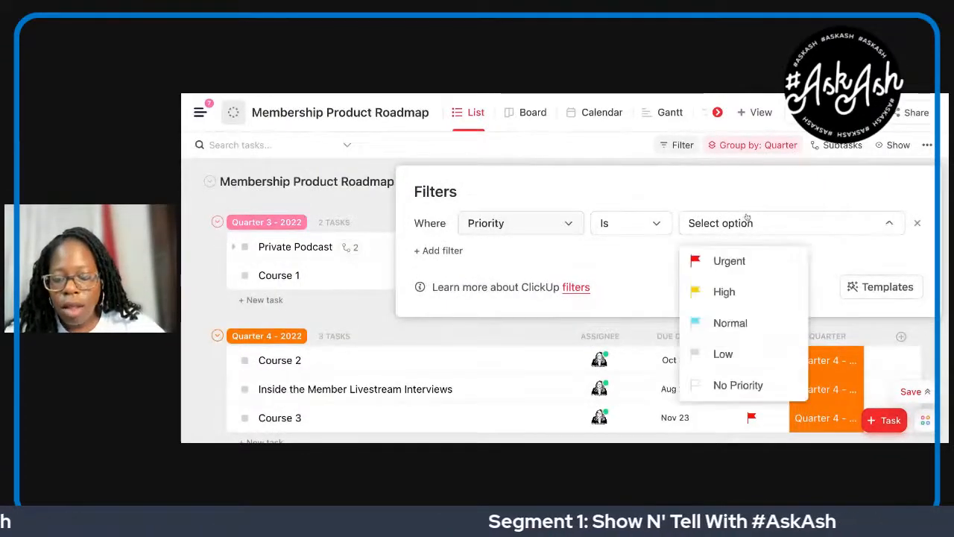
left_click(737, 261)
left_click(777, 262)
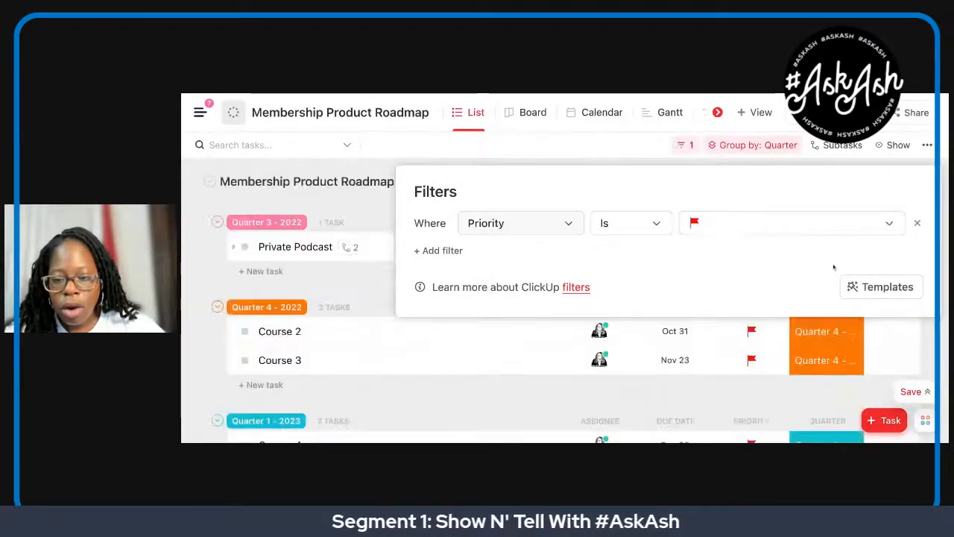
left_click(773, 388)
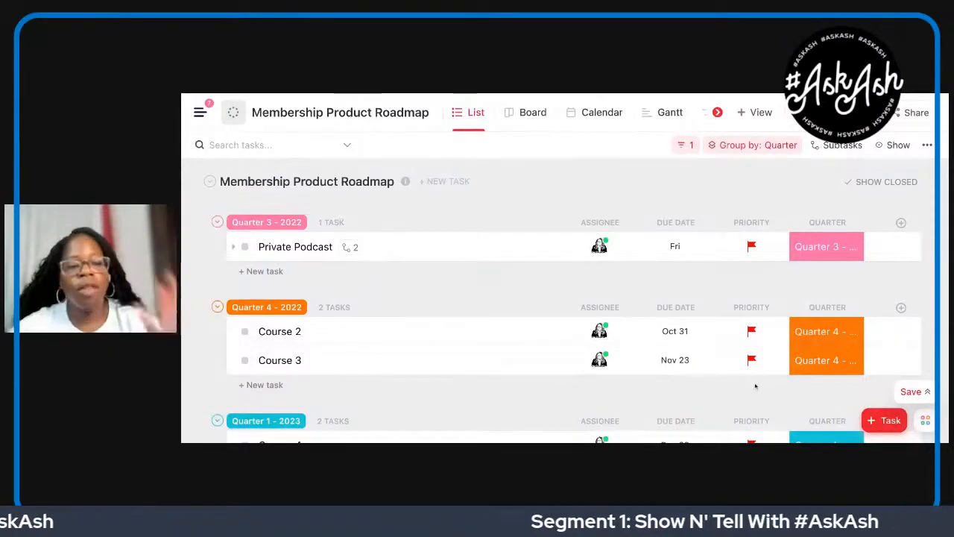
scroll(753, 381, "down", 2)
scroll(754, 373, "down", 5)
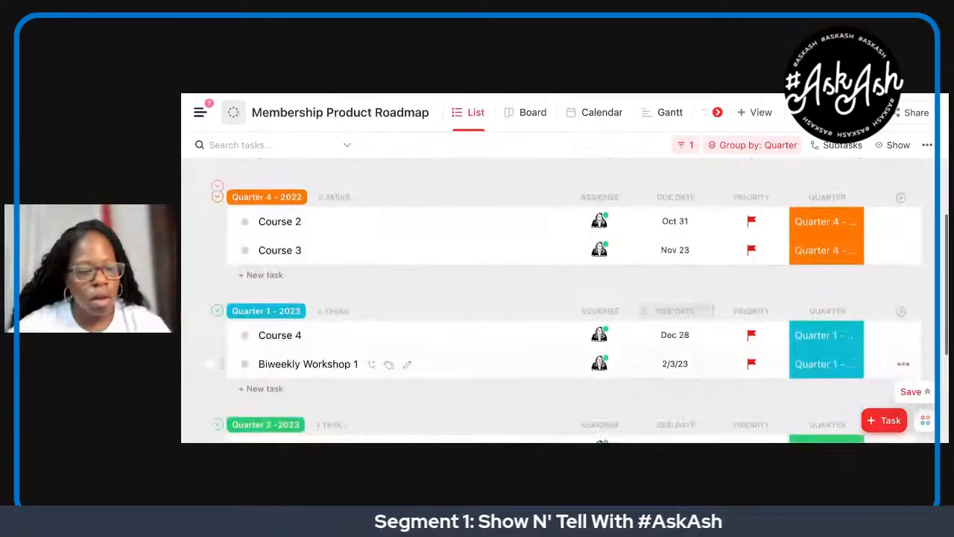
scroll(754, 372, "up", 6)
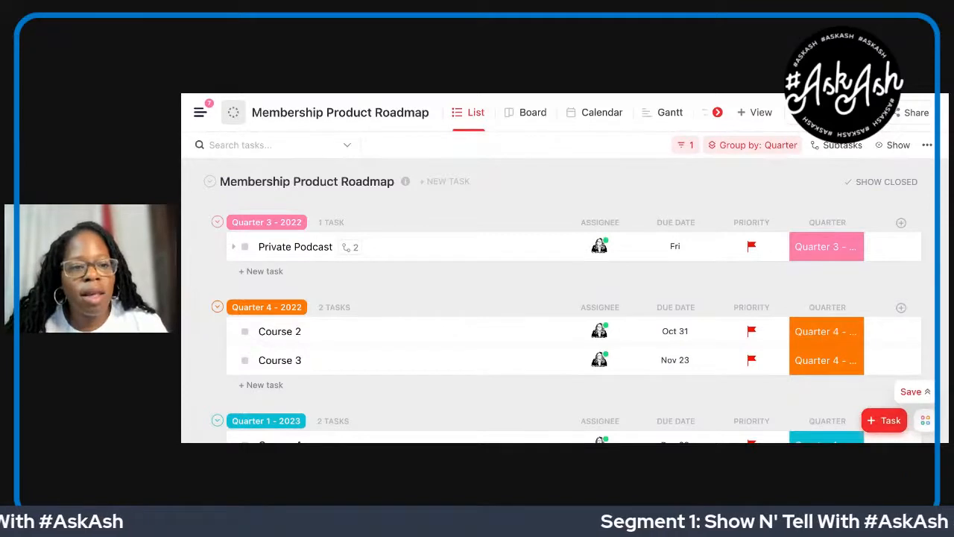
- Open the SSG Roadmap Example folder in the Strategic Roadmap space and dismiss the prompt for inheriting statuses
left_click(200, 112)
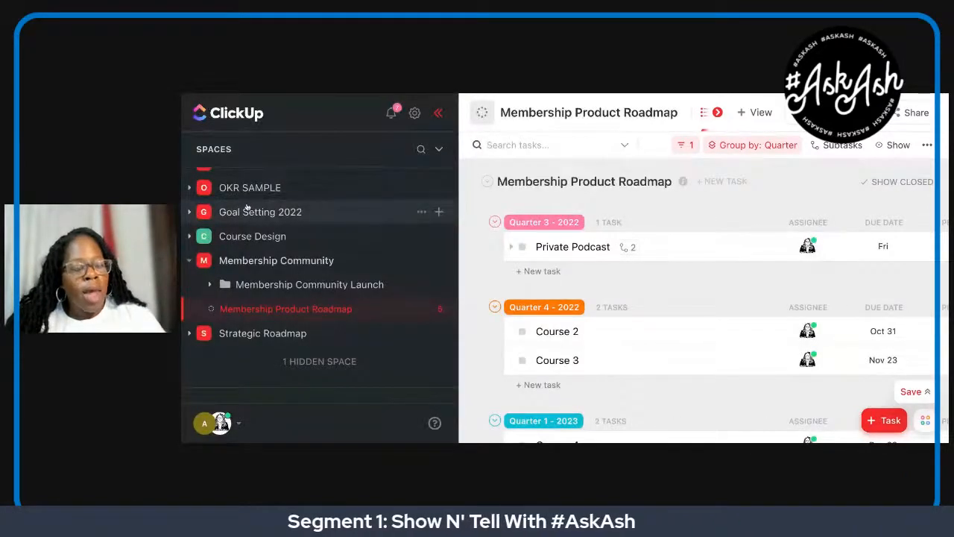
scroll(217, 254, "down", 2)
left_click(190, 275)
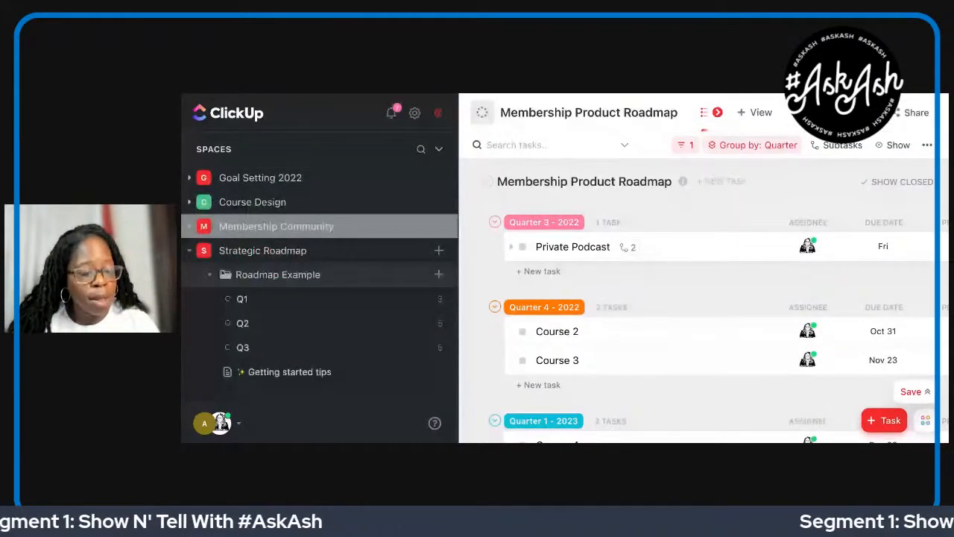
scroll(257, 229, "down", 4)
left_click(257, 226)
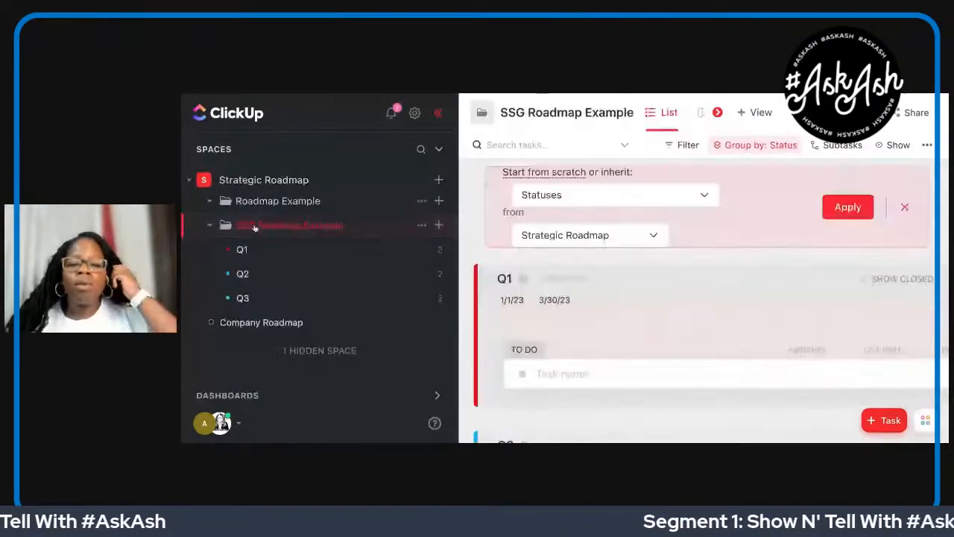
left_click(440, 113)
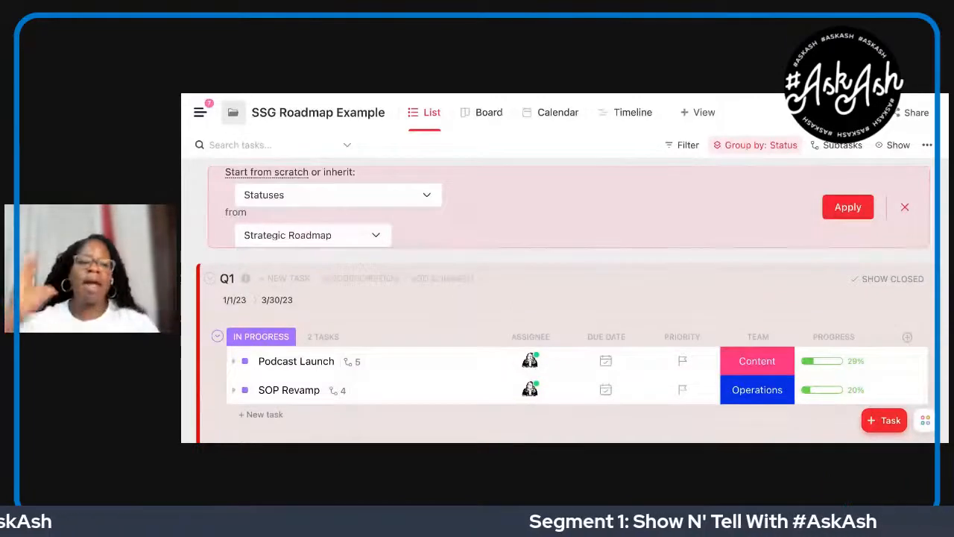
scroll(503, 297, "down", 3)
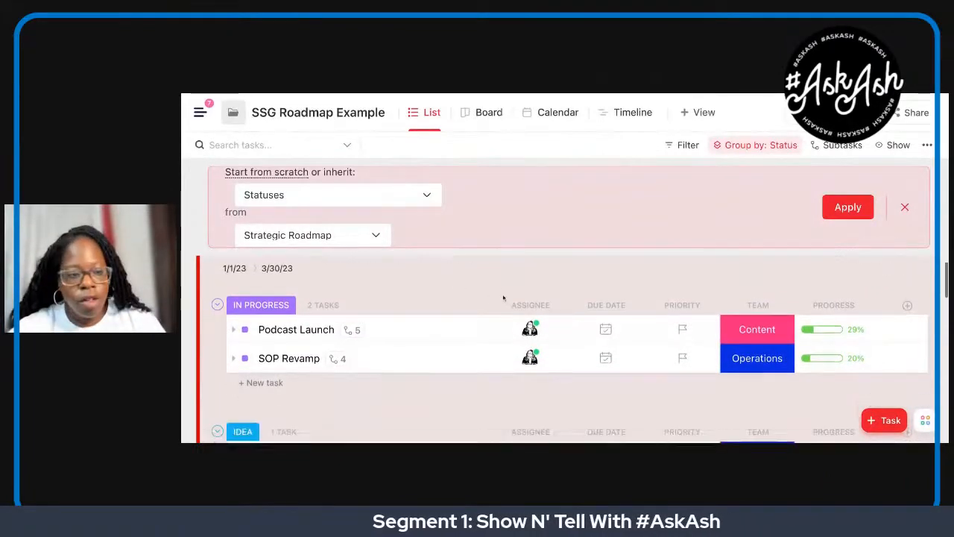
scroll(503, 297, "up", 3)
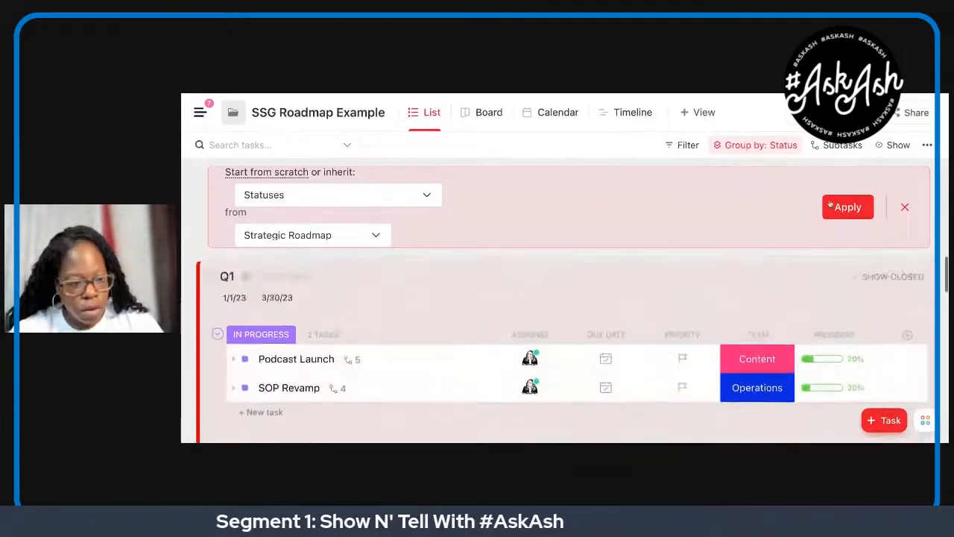
left_click(904, 207)
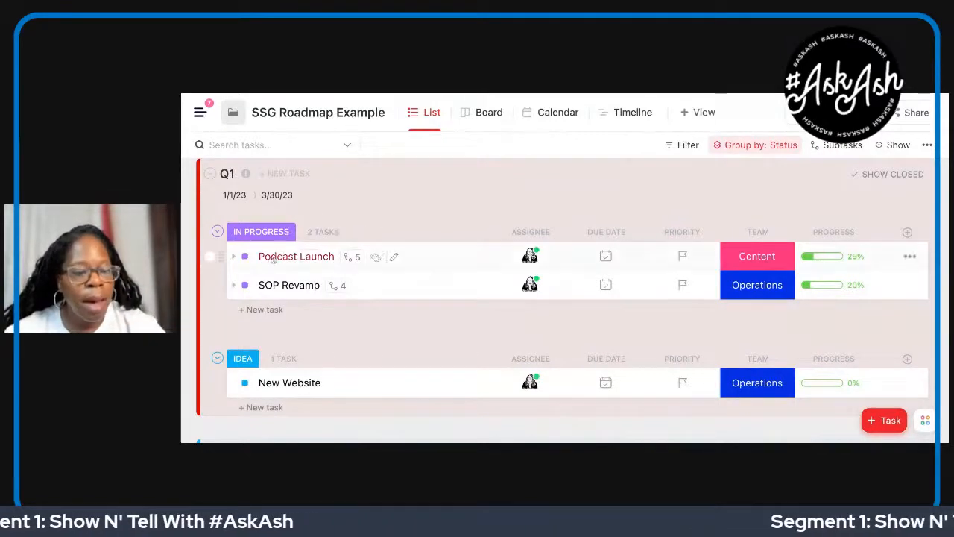
- Look over the Q1 and Q2 tasks of the SSG Roadmap Example folder, including their statuses, teams and progress
scroll(269, 255, "down", 1)
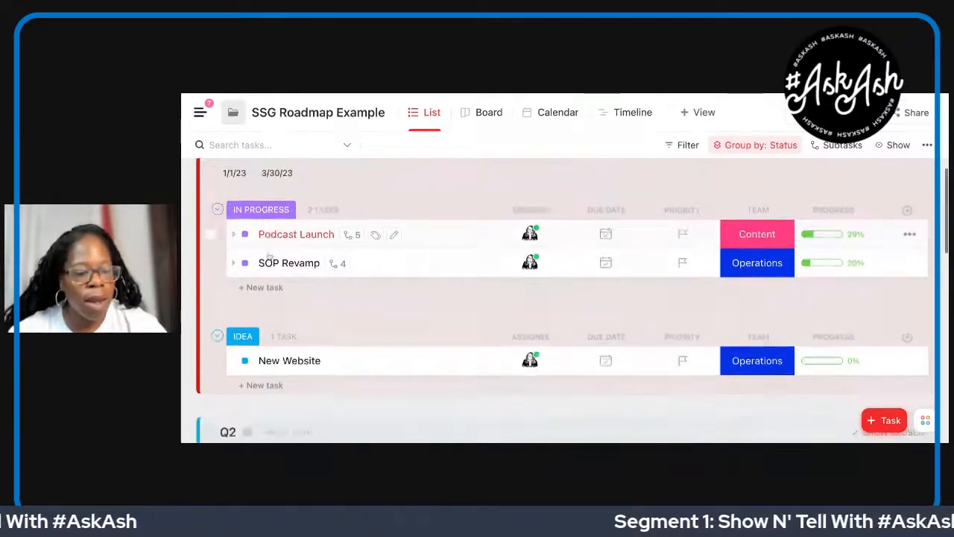
scroll(269, 256, "down", 3)
scroll(269, 284, "up", 3)
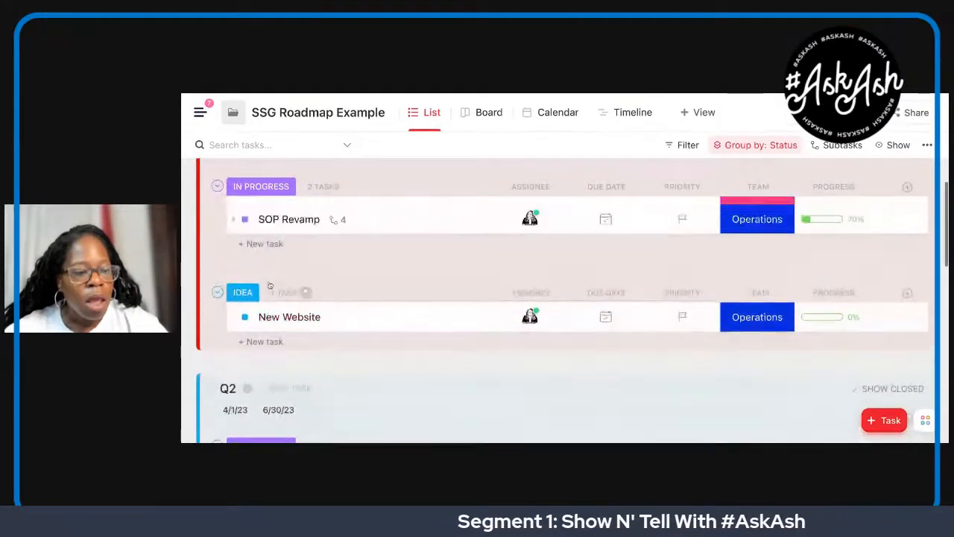
scroll(266, 262, "down", 5)
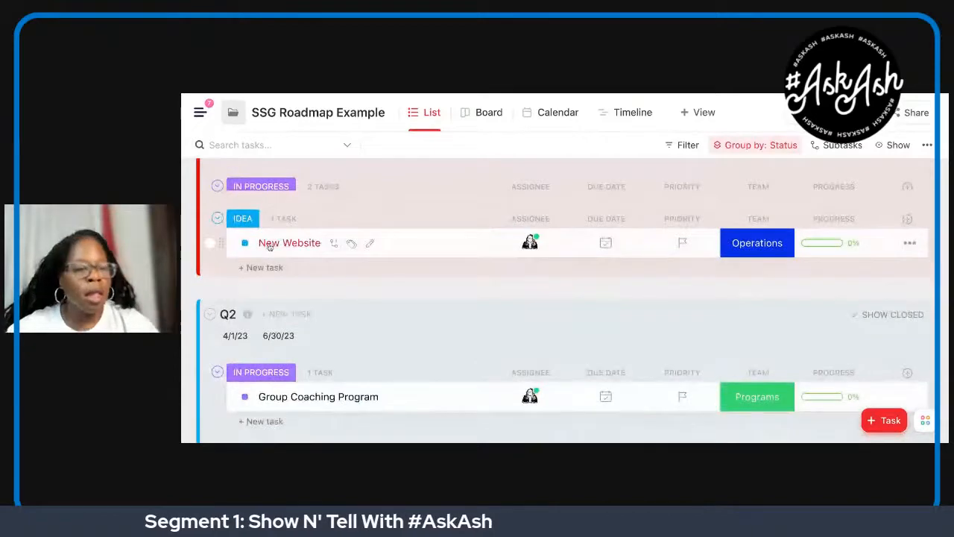
- Review the list statuses in the SSG Roadmap Example folder's settings and close them without changes
left_click(200, 112)
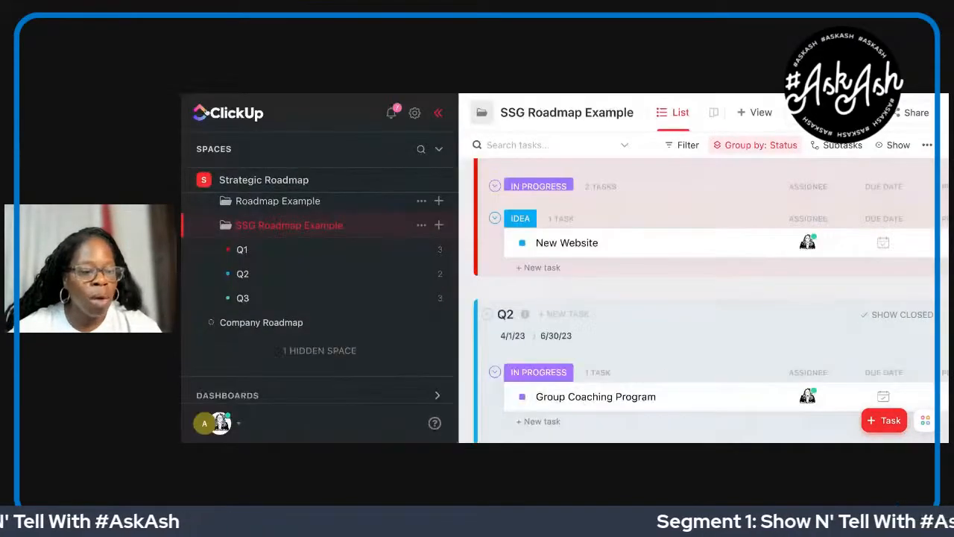
left_click(424, 225)
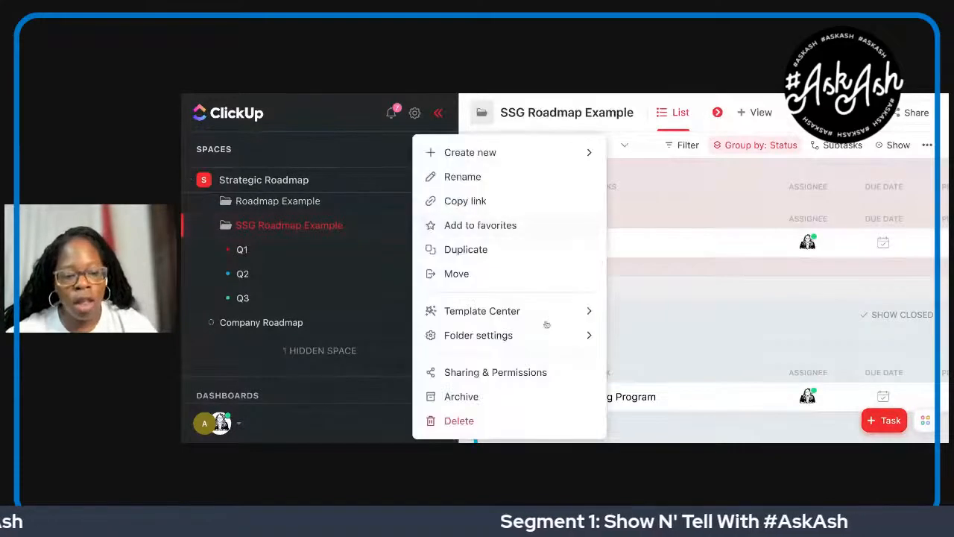
mouse_move(570, 332)
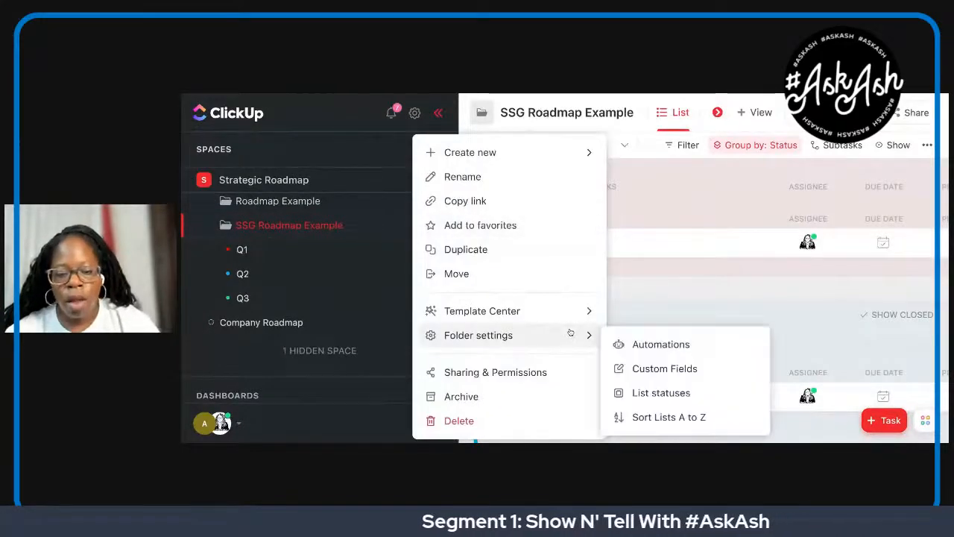
left_click(633, 395)
scroll(669, 270, "down", 1)
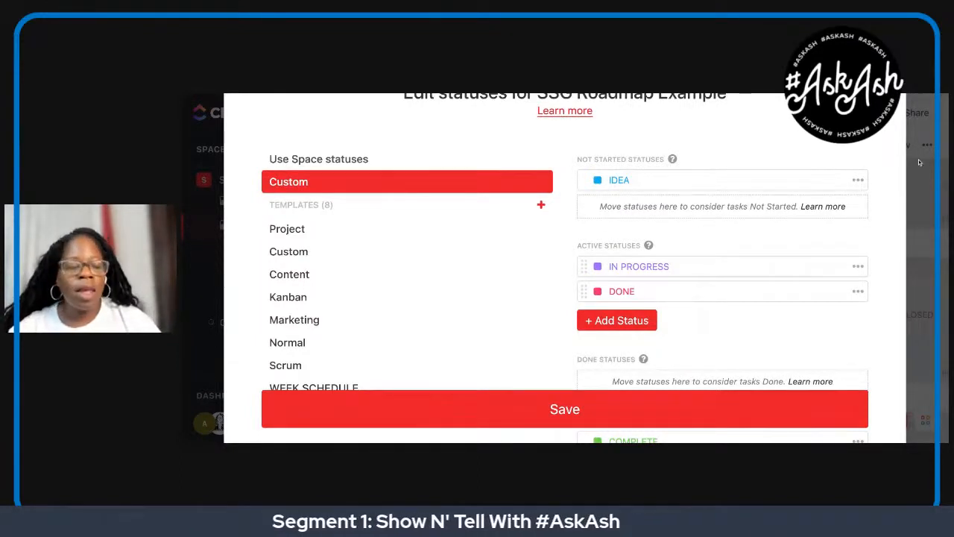
scroll(918, 162, "up", 2)
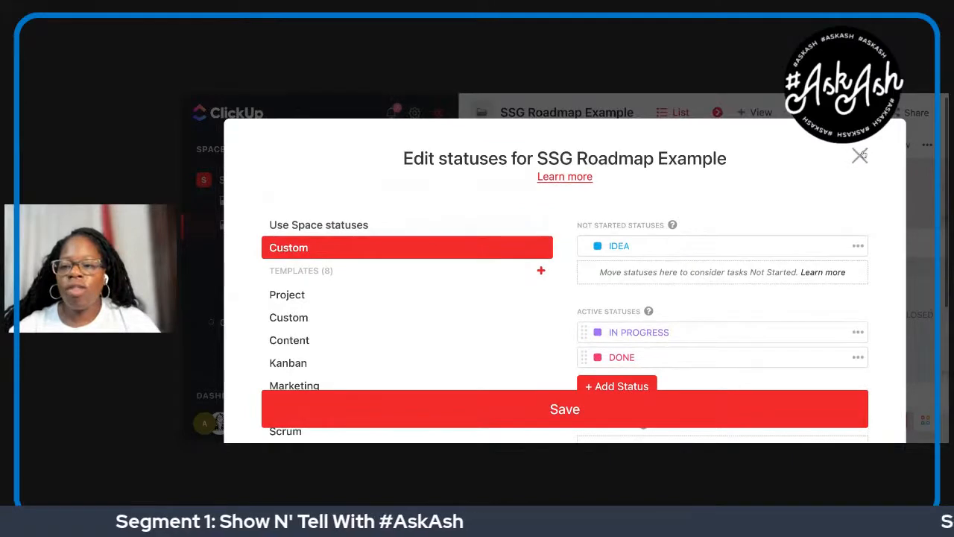
left_click(859, 155)
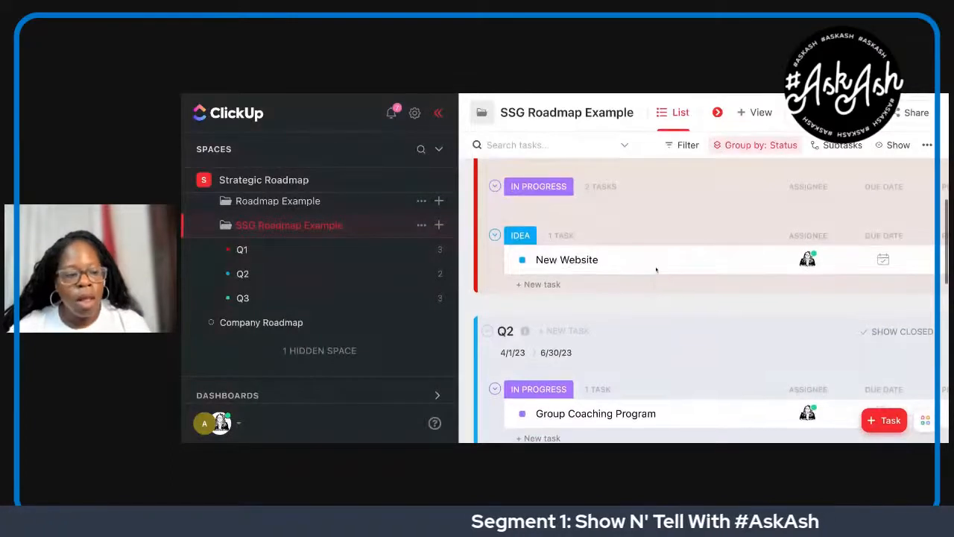
- Open the Q1 list of the SSG Roadmap Example folder and look over its tasks
left_click(374, 254)
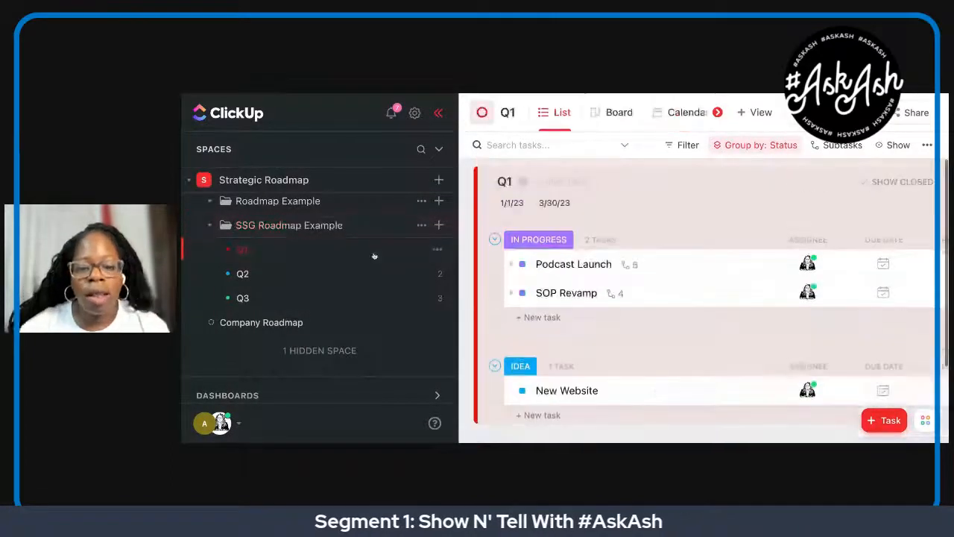
scroll(376, 255, "down", 1)
scroll(375, 255, "up", 1)
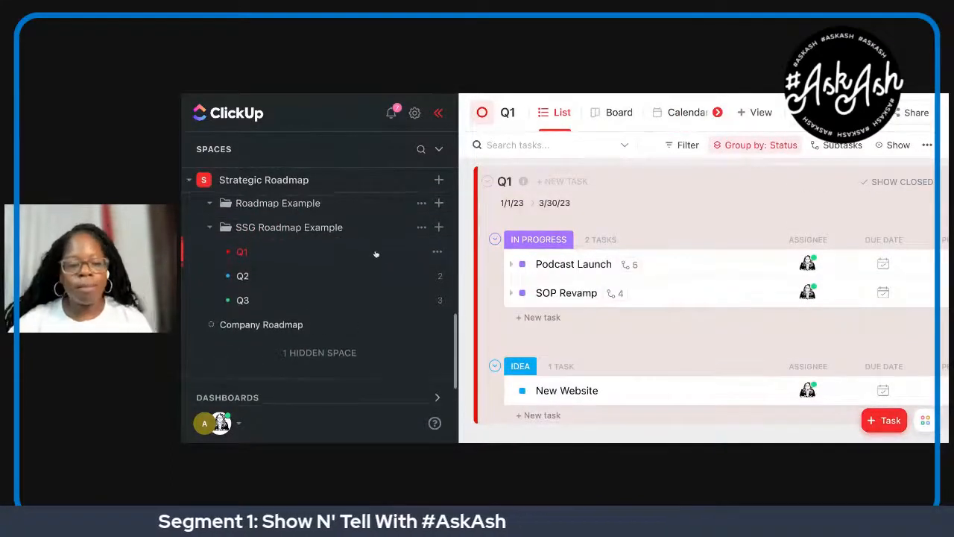
scroll(582, 235, "down", 1)
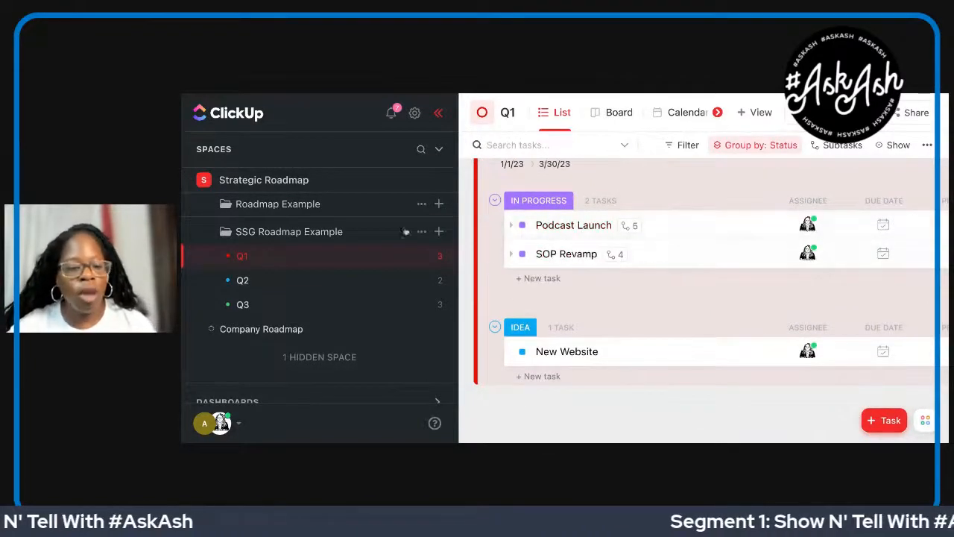
- Open the Q2 and Q3 lists of the SSG Roadmap Example folder and look over their tasks
left_click(313, 281)
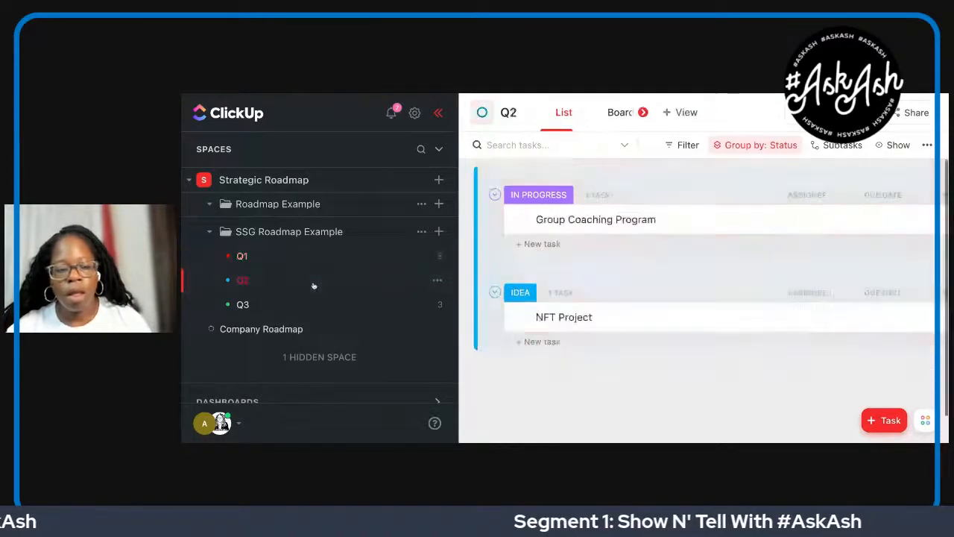
scroll(638, 305, "down", 1)
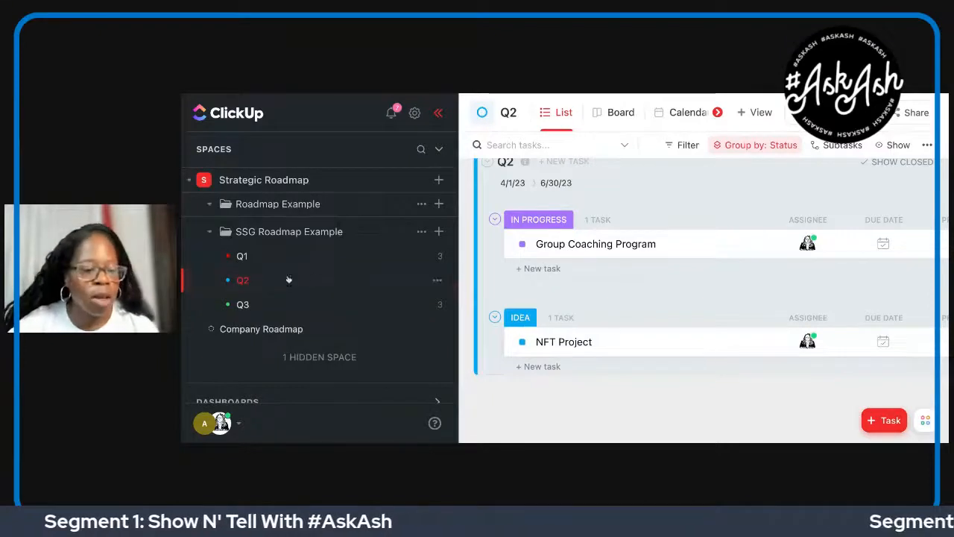
left_click(272, 307)
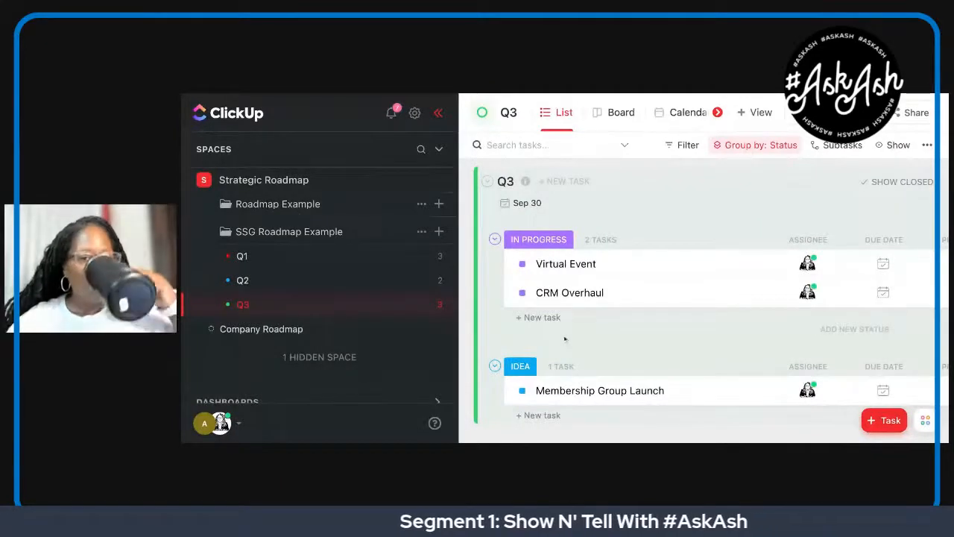
- Collapse the sidebar and open the Timeline view of the whole SSG Roadmap Example folder
left_click(323, 234)
left_click(719, 113)
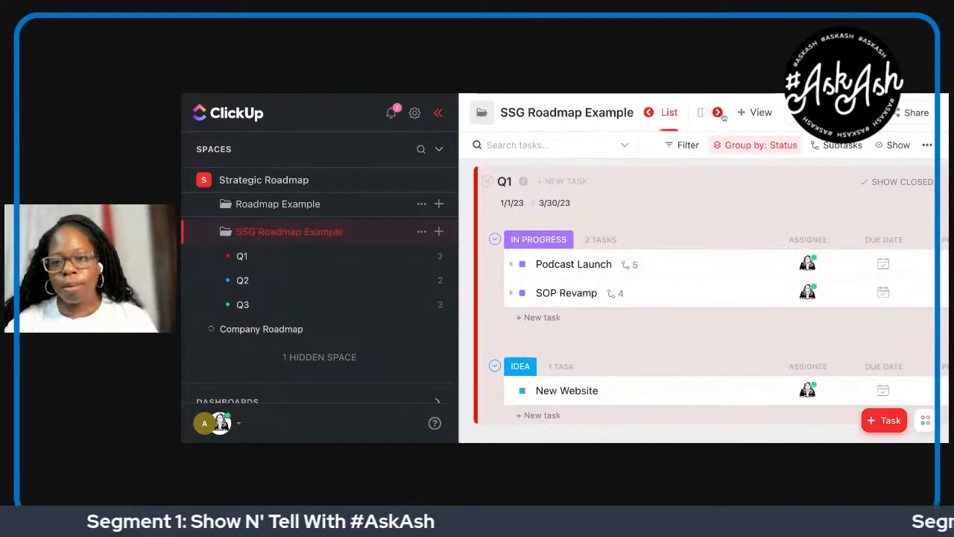
left_click(438, 114)
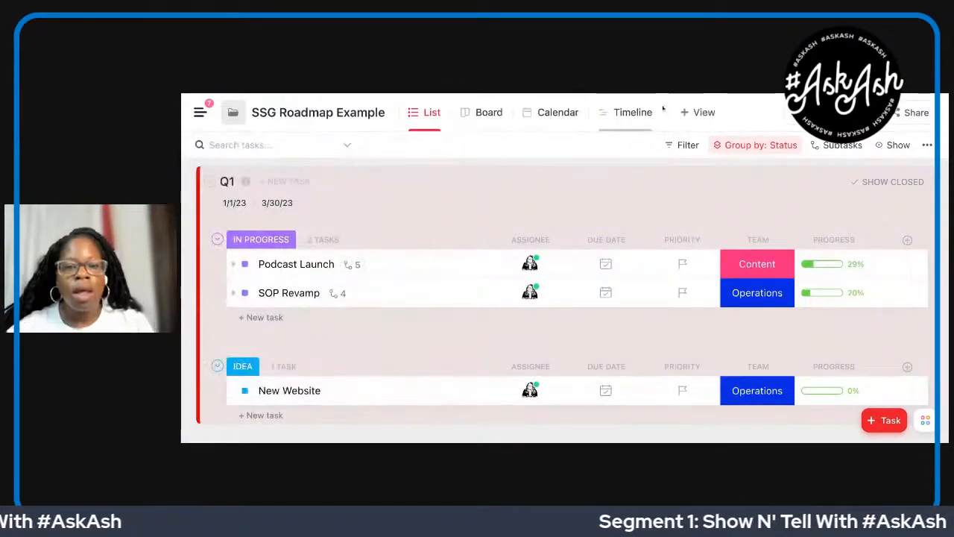
left_click(641, 112)
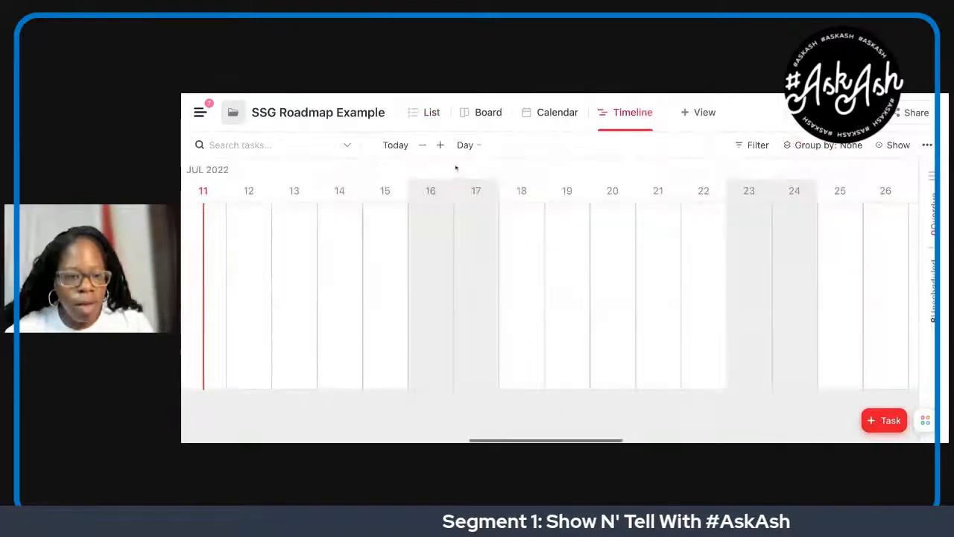
- Browse the folder's timeline at the Week scale ahead to February 2023 and change its scale to Month
left_click(467, 145)
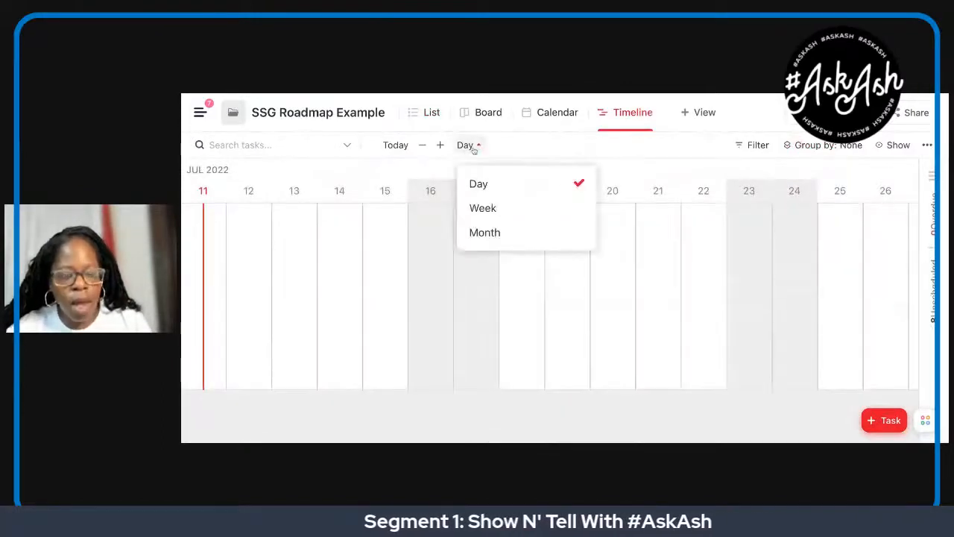
left_click(482, 210)
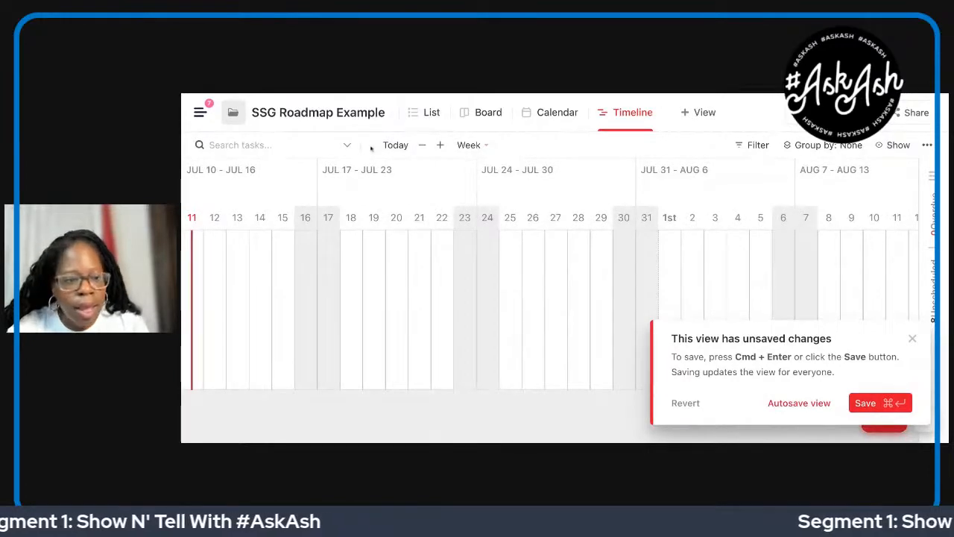
scroll(407, 183, "right", 5)
scroll(406, 183, "right", 10)
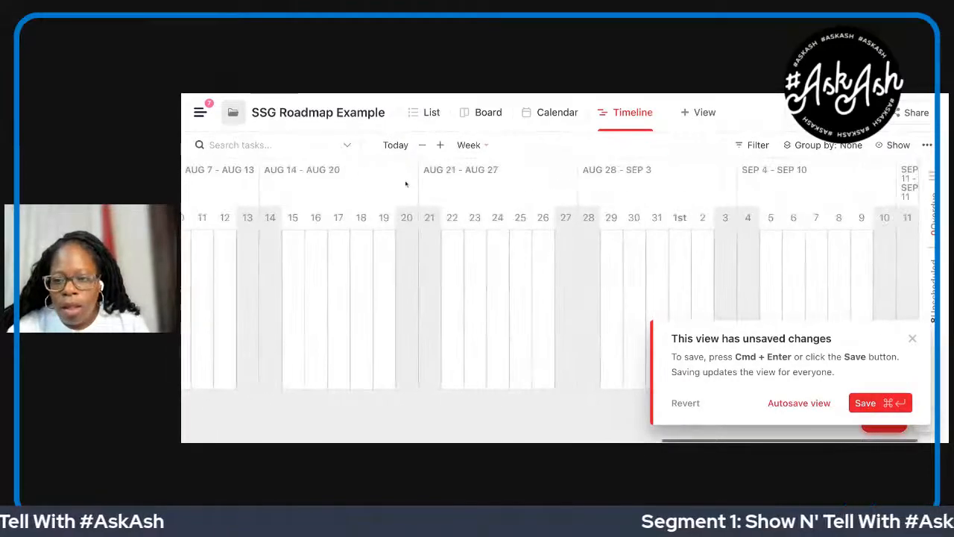
scroll(638, 223, "right", 10)
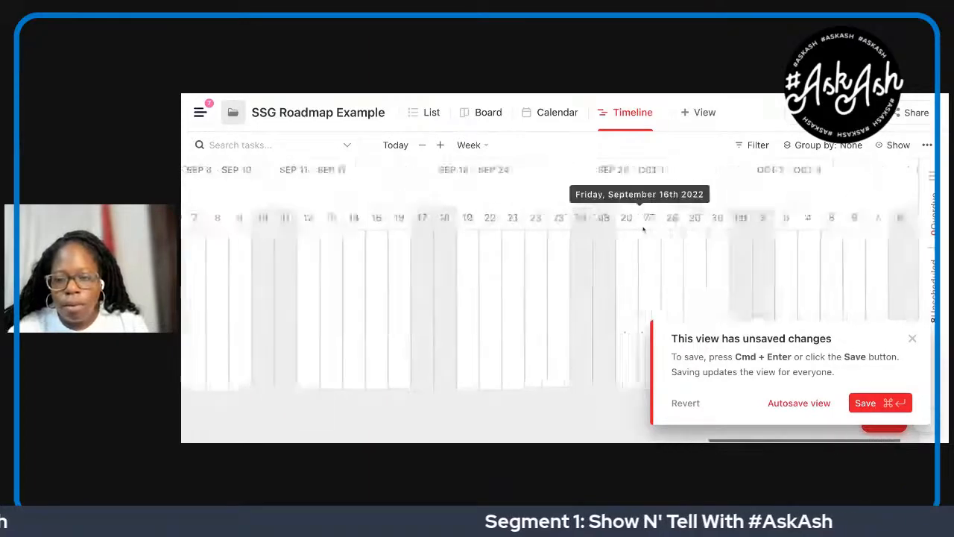
scroll(643, 229, "right", 15)
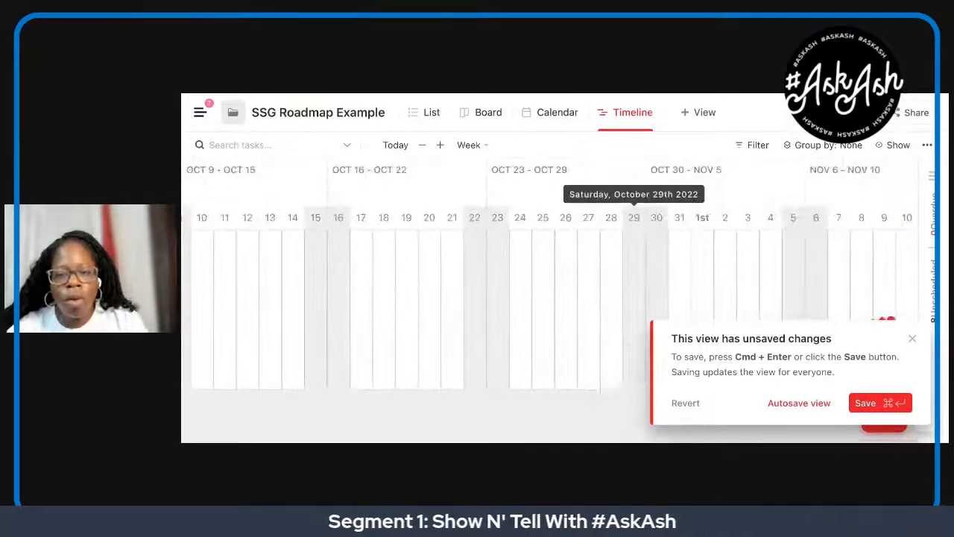
scroll(630, 229, "right", 15)
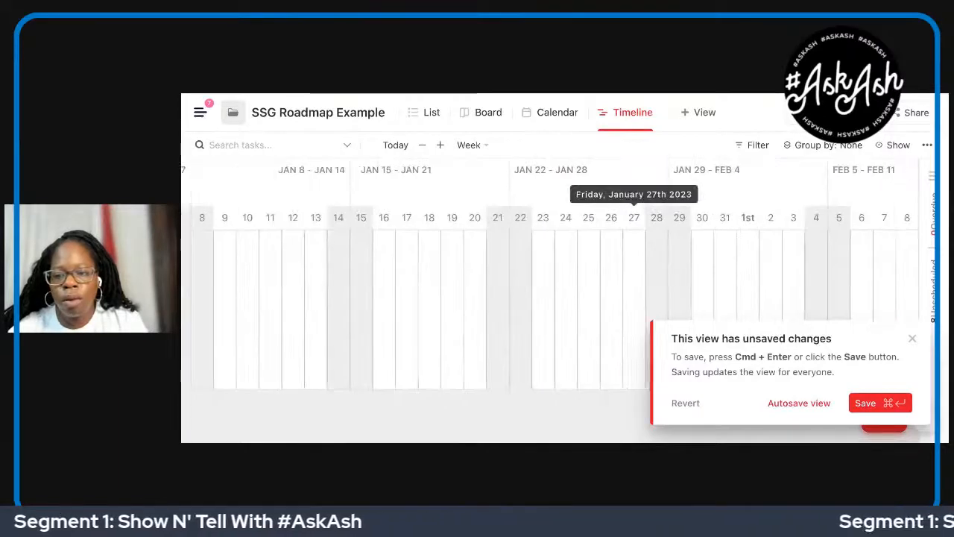
scroll(638, 228, "right", 5)
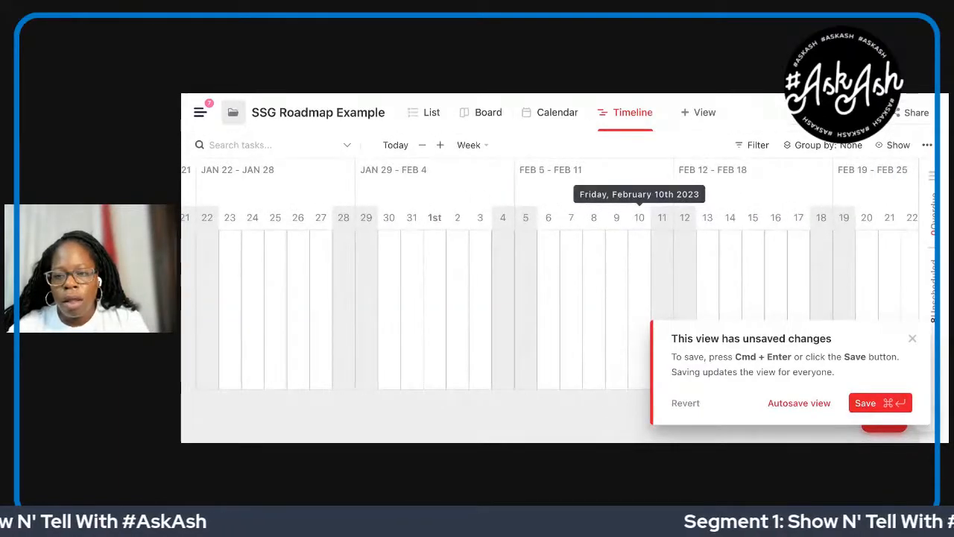
scroll(639, 227, "left", 3)
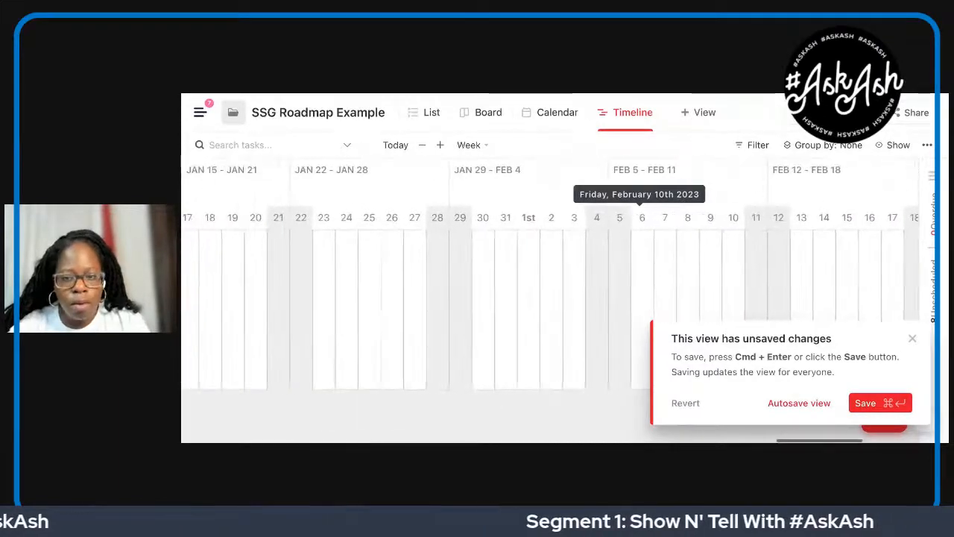
scroll(623, 223, "left", 10)
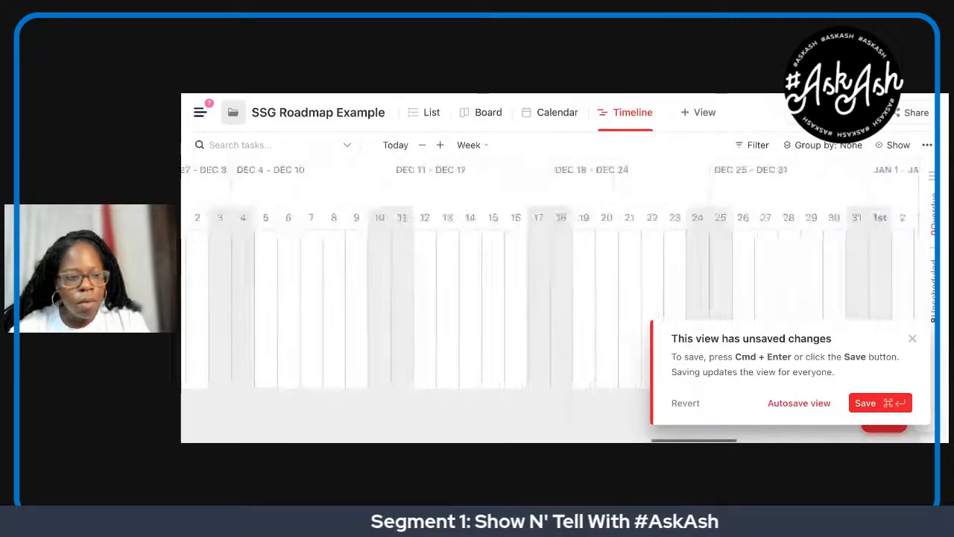
left_click(469, 145)
left_click(481, 235)
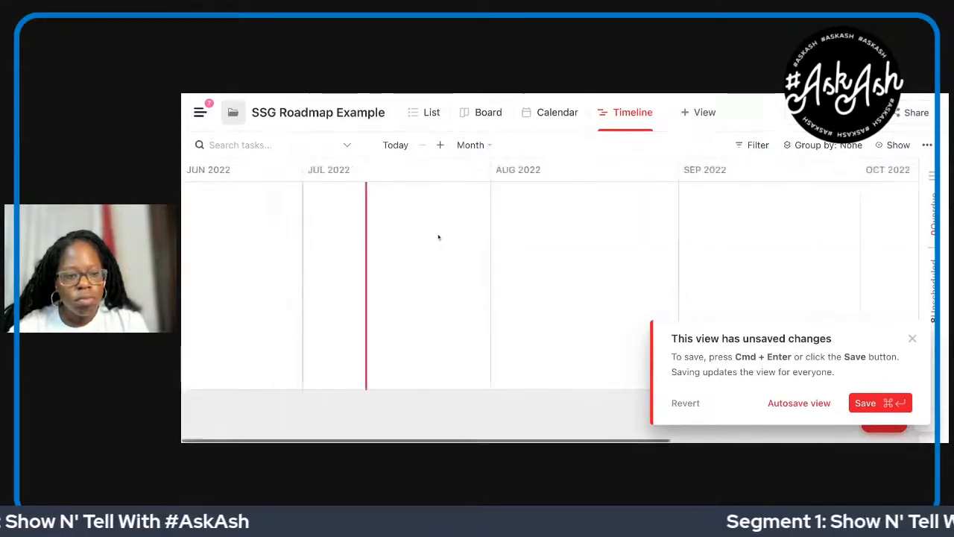
- Return to the folder's List view and look over the Q1 and Q2 tasks
left_click(425, 113)
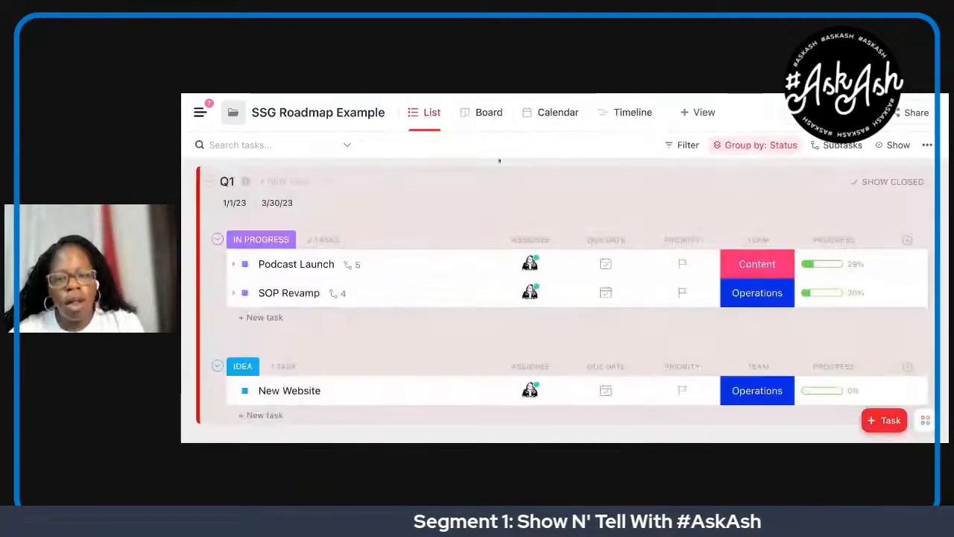
scroll(515, 173, "down", 1)
scroll(515, 174, "down", 3)
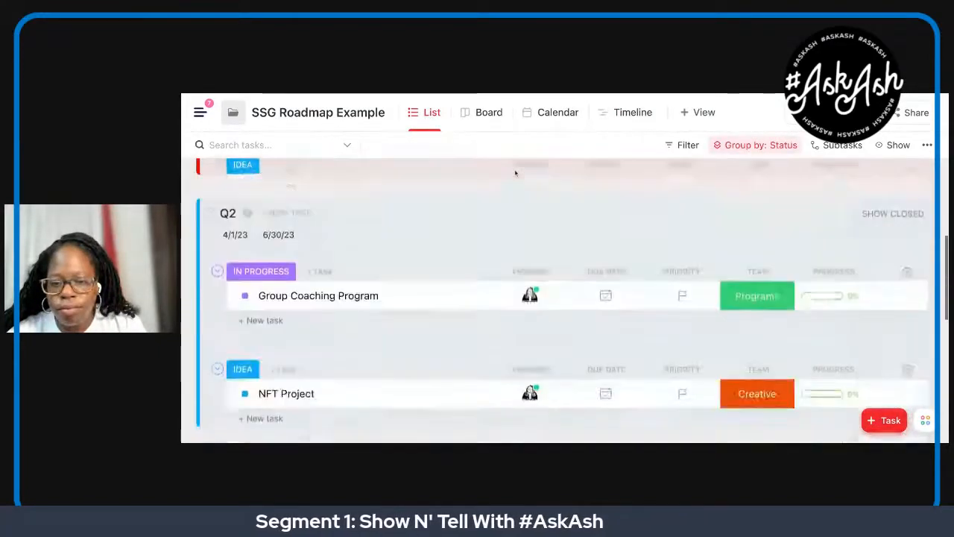
scroll(522, 179, "up", 4)
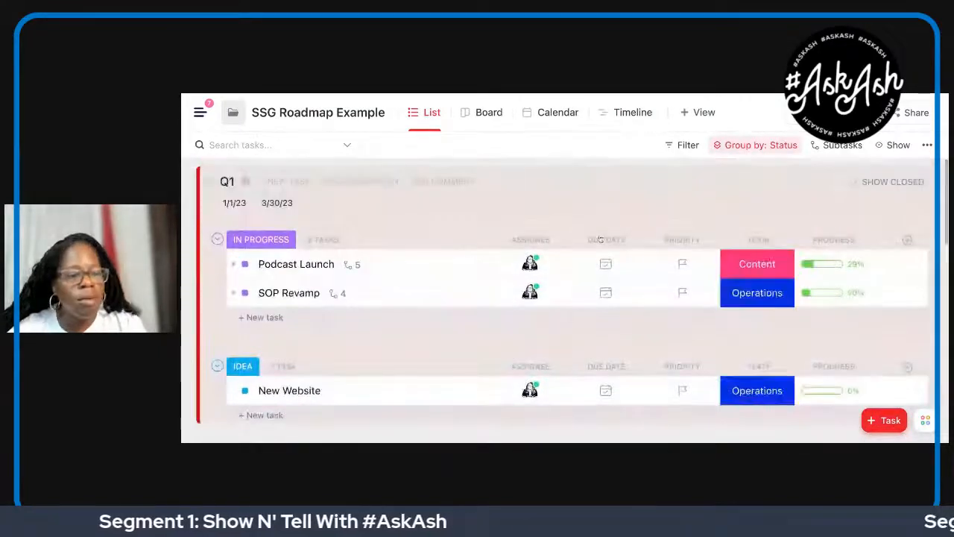
- Give the Podcast Launch task in Q1 a start date of 1/3/23 and a due date of 2/14/23
left_click(605, 264)
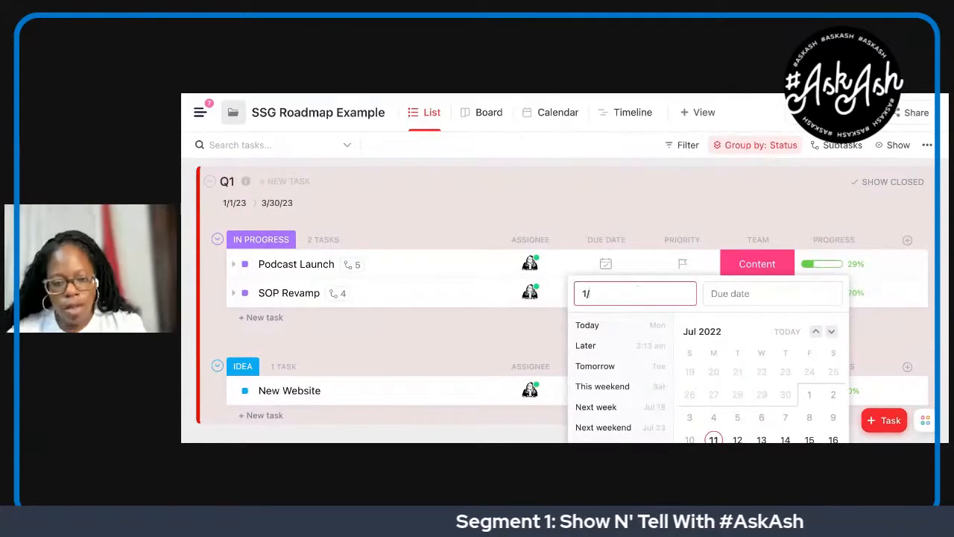
type("1/3/")
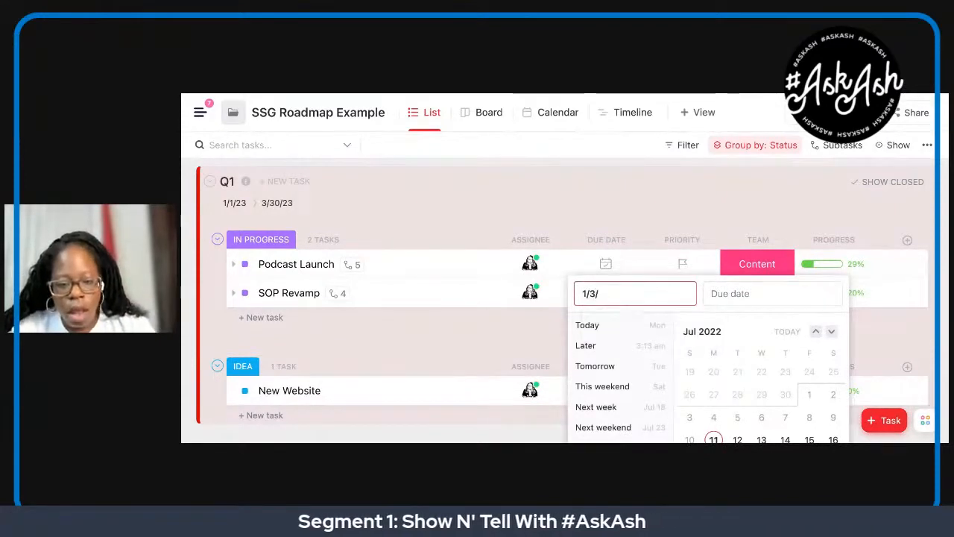
type("23")
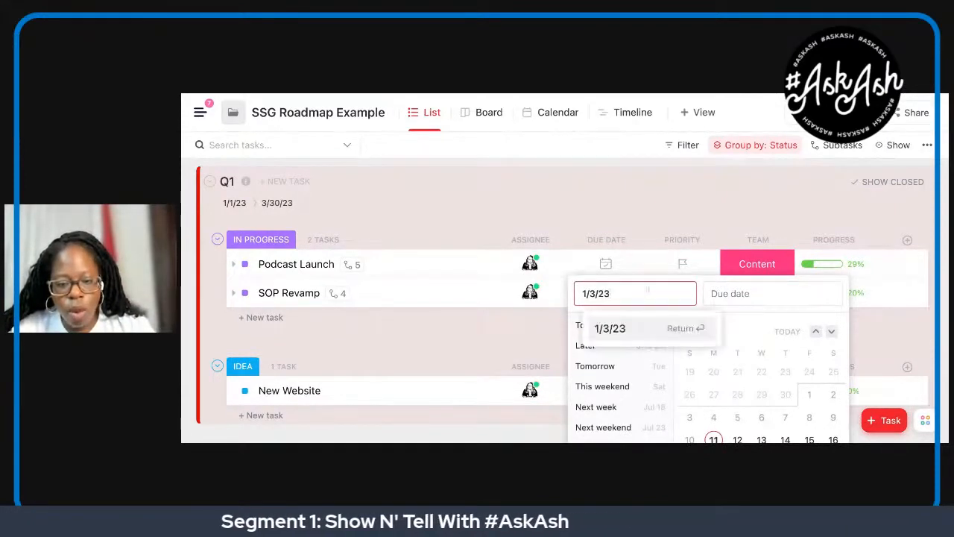
left_click(669, 332)
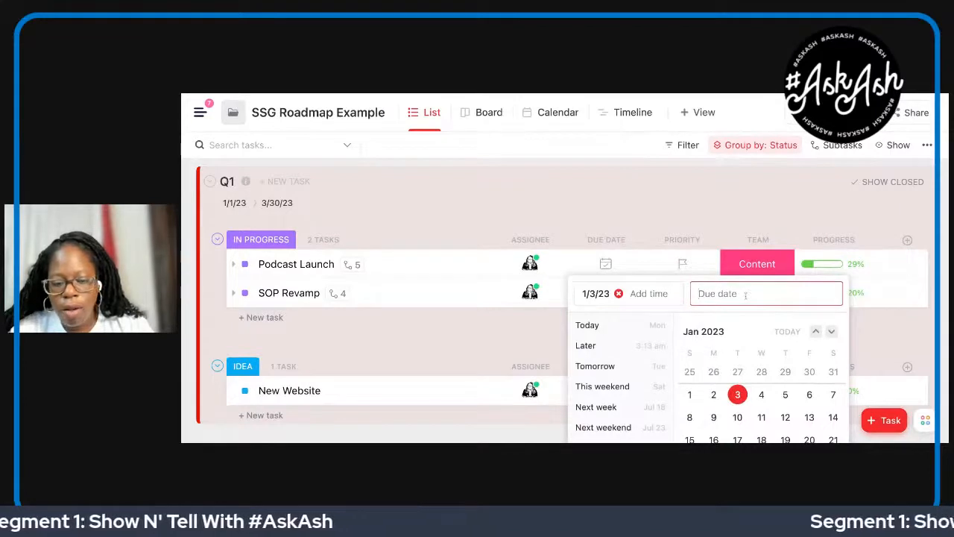
type("1/31")
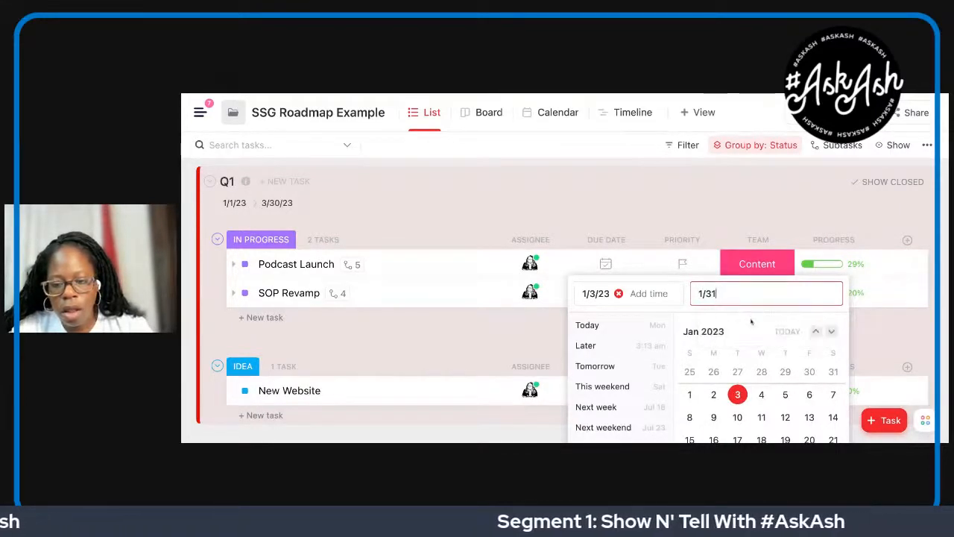
type("/2/14")
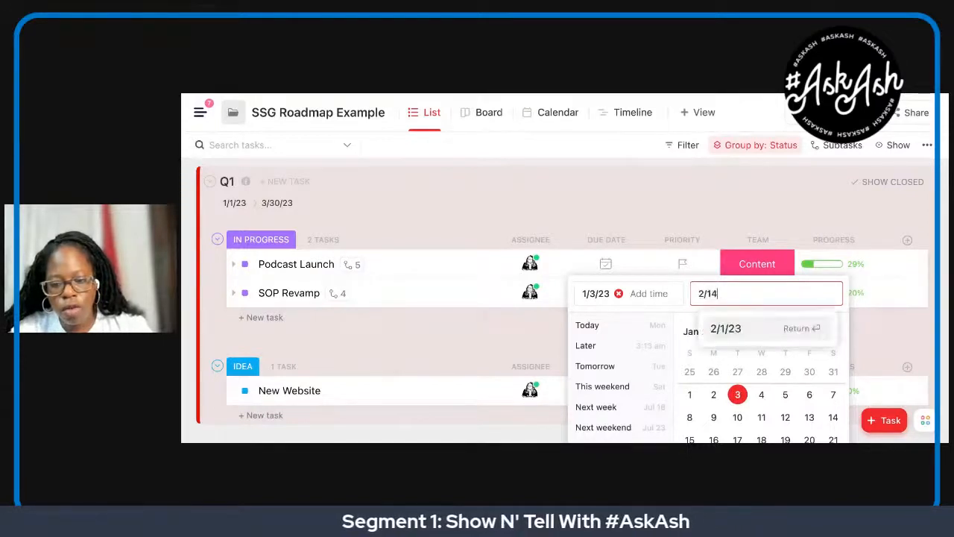
type("/2023")
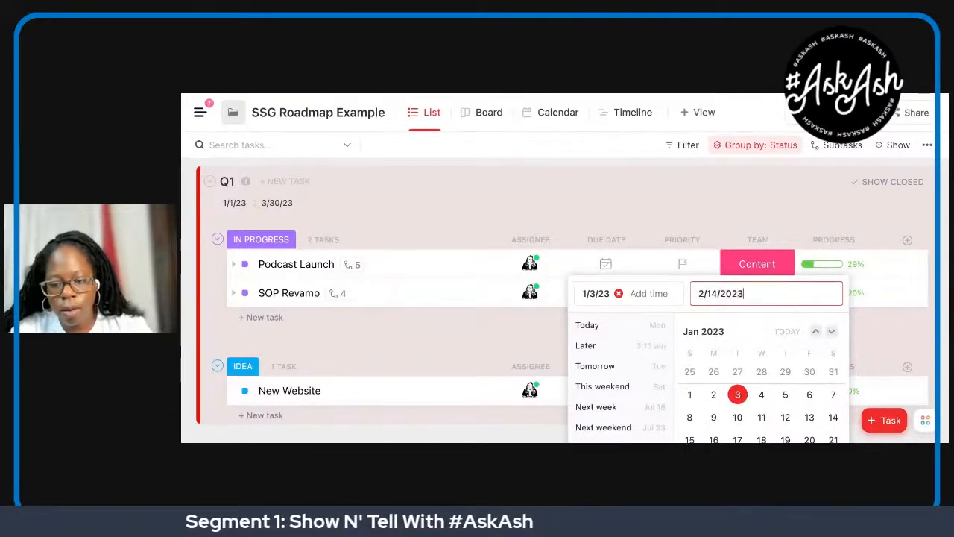
left_click(757, 329)
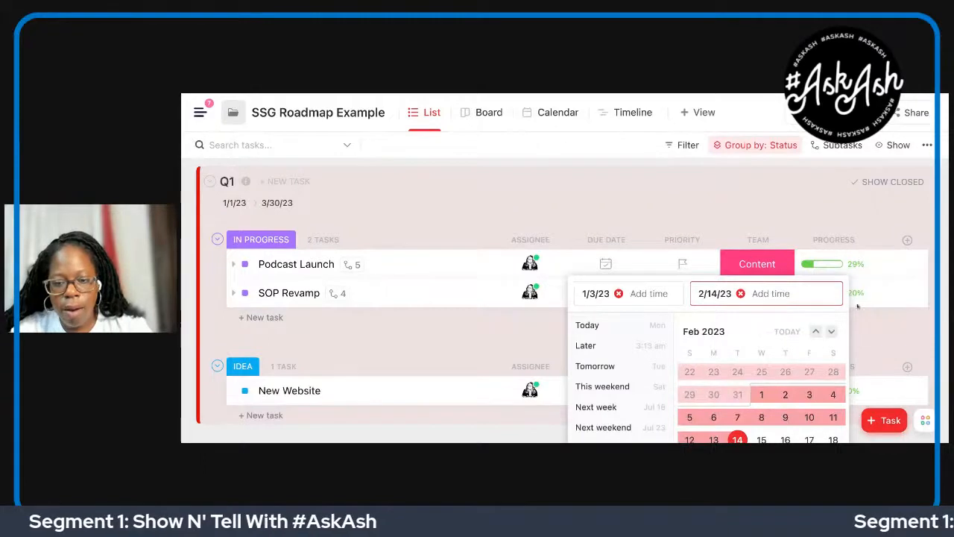
left_click(857, 306)
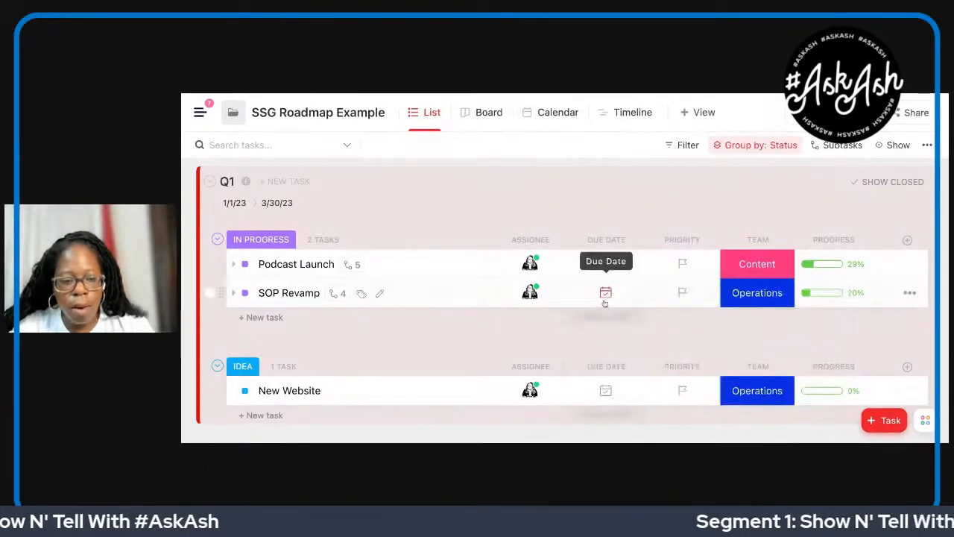
- Give the SOP Revamp task in Q1 a start date of 1/10/23 and a due date of 3/15/23
left_click(604, 302)
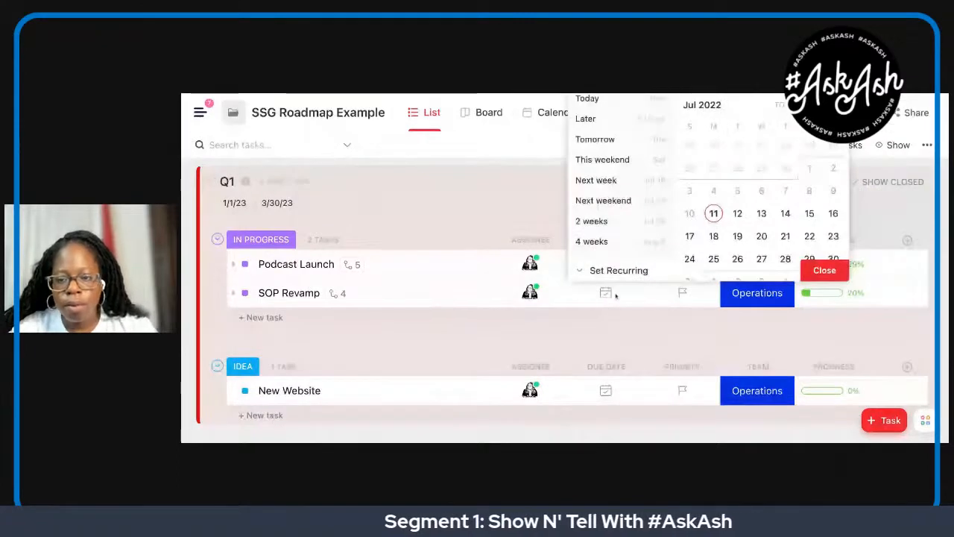
left_click(634, 302)
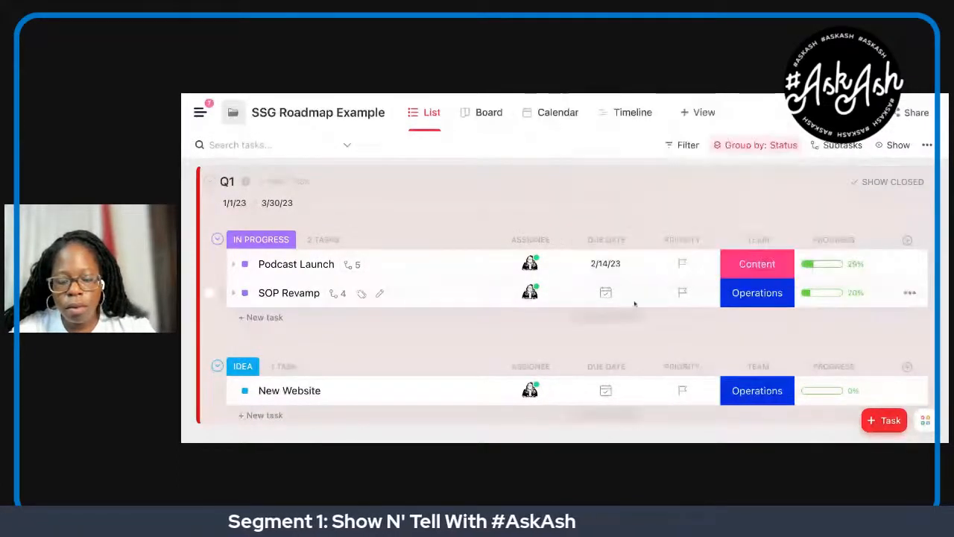
left_click(605, 293)
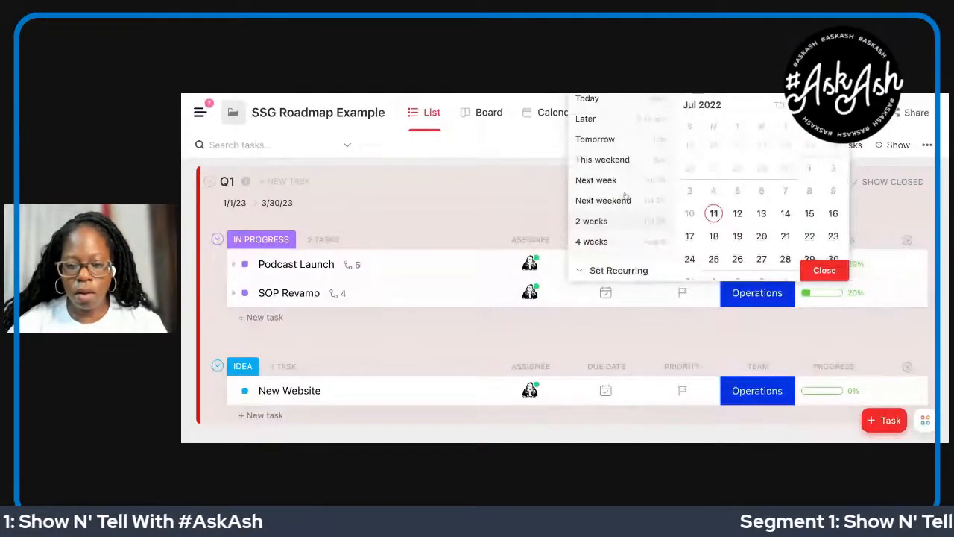
key("ctrl+minus")
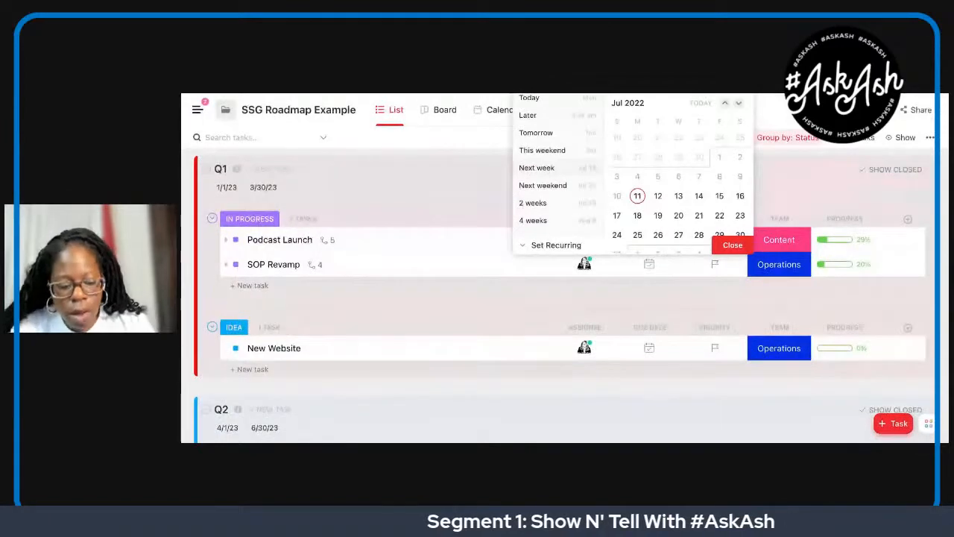
left_click(649, 263)
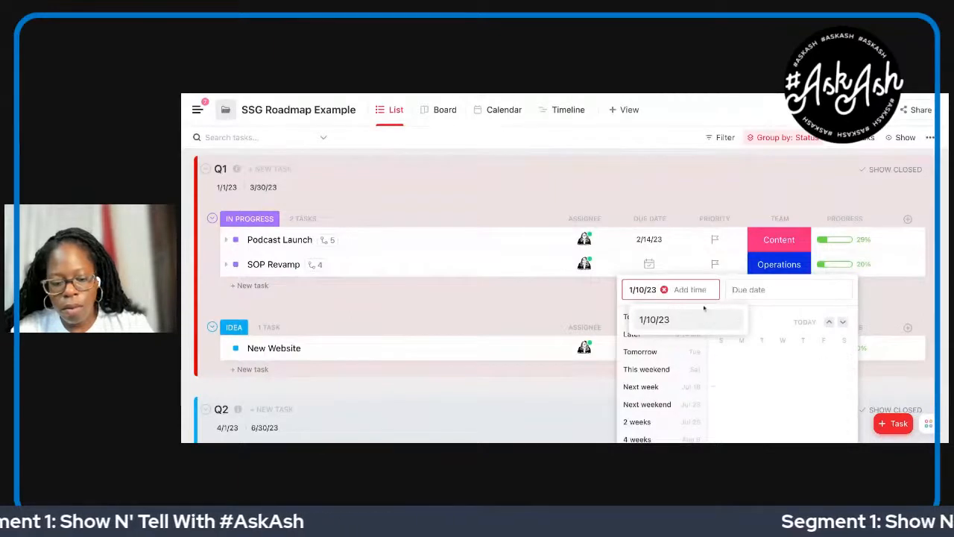
key("Return")
type("3/15")
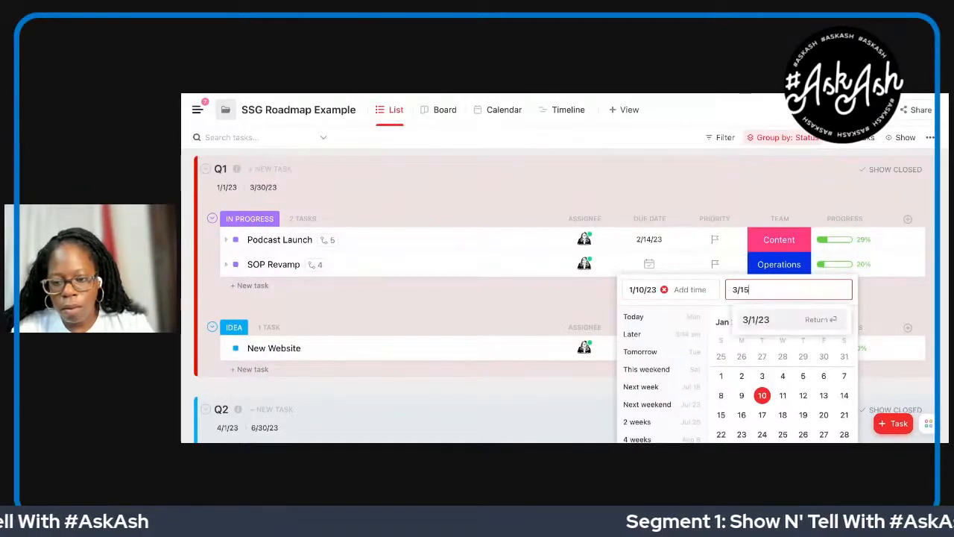
type("/23")
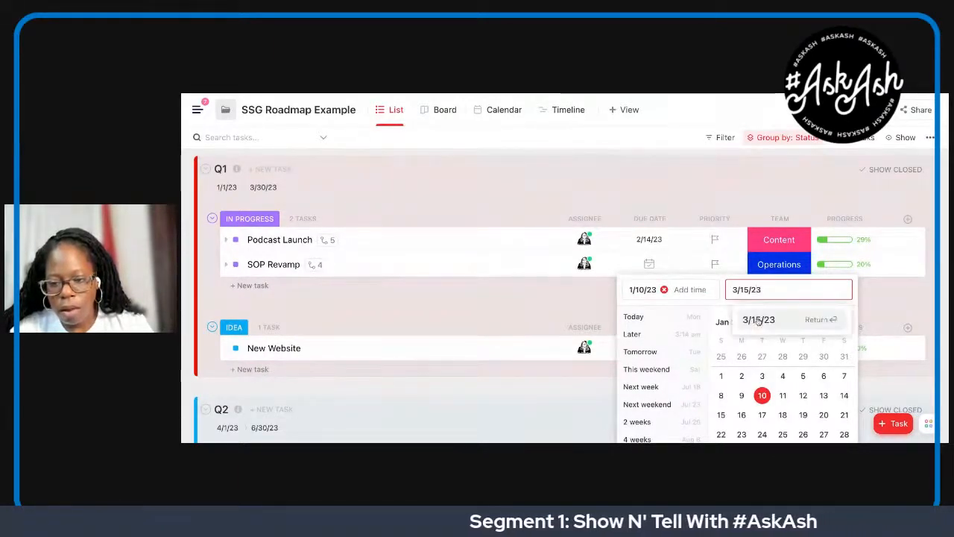
left_click(759, 321)
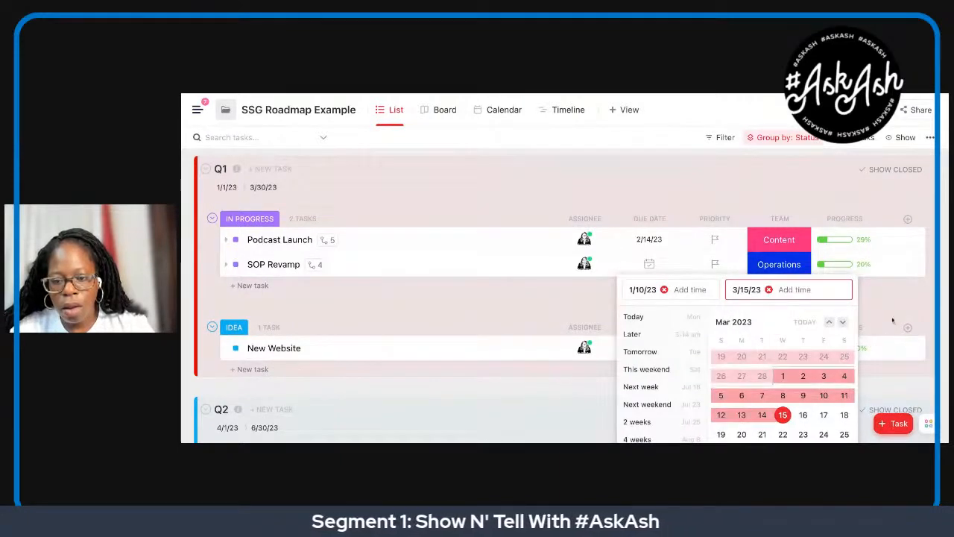
left_click(893, 320)
- Set the due date of the New Website task in Q1 to 3/28/23
left_click(650, 347)
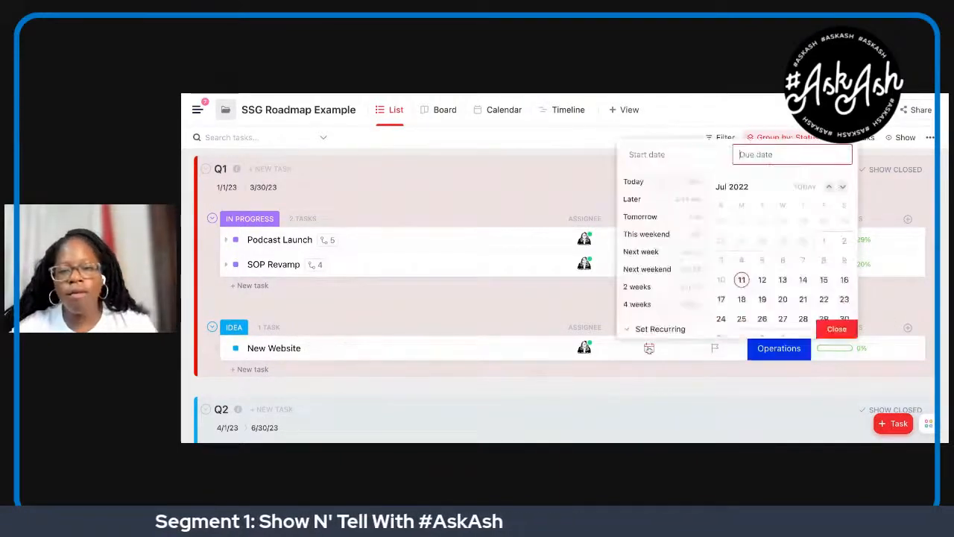
type("3/28")
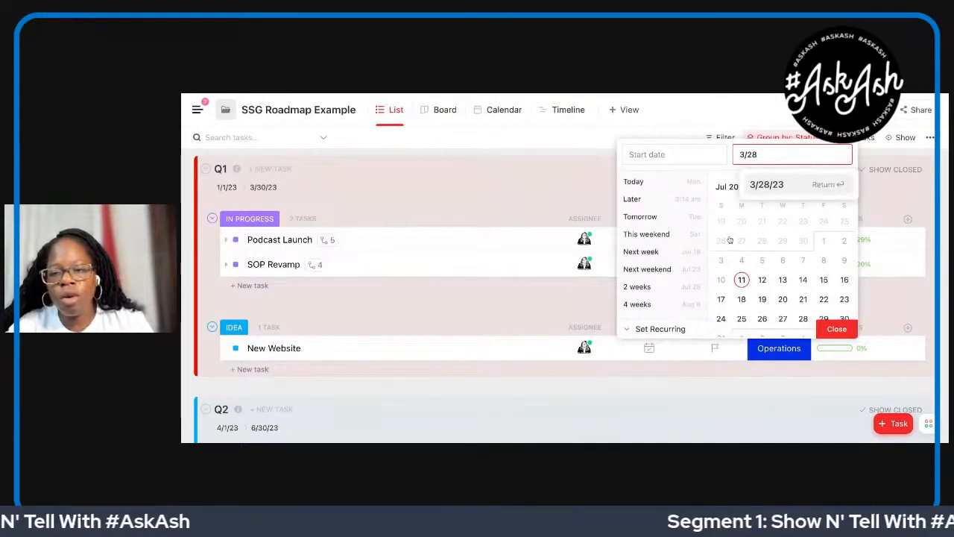
left_click(767, 189)
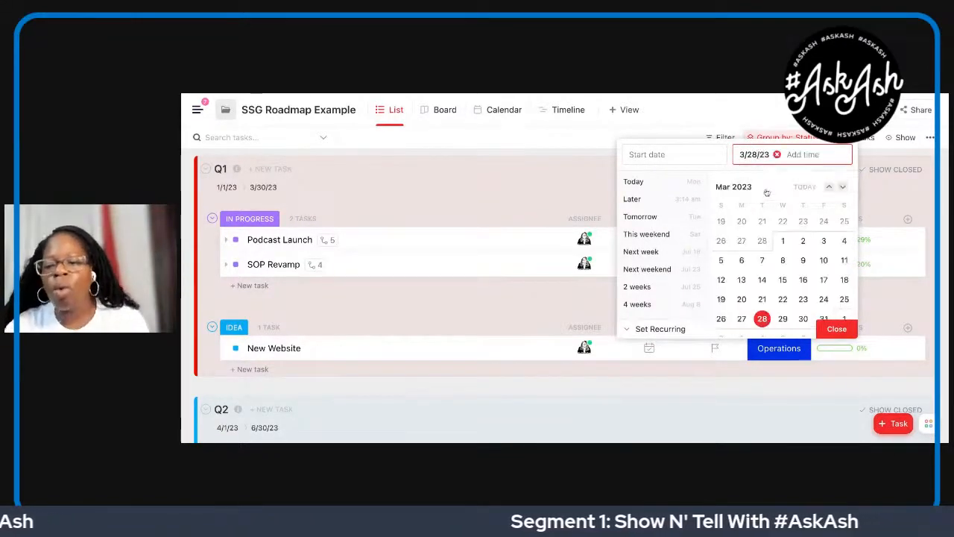
left_click(835, 328)
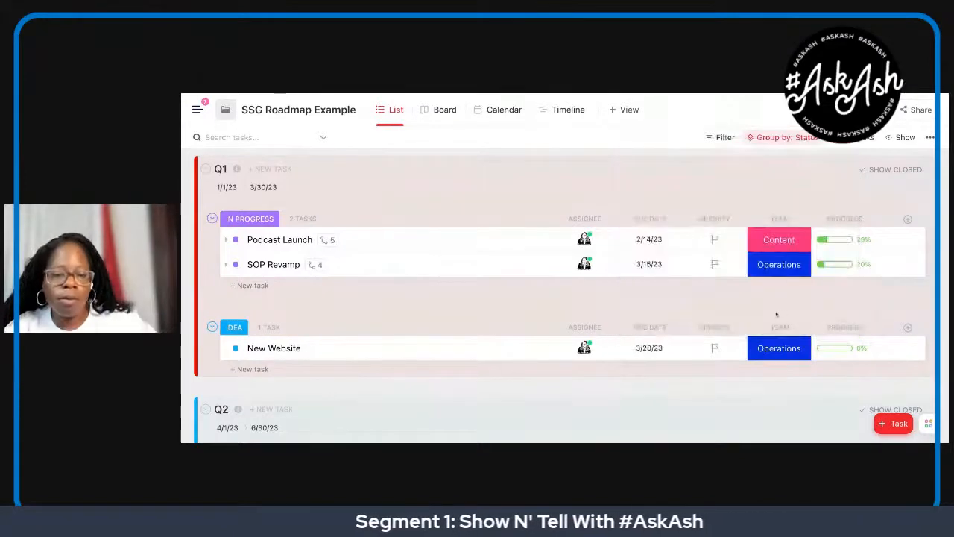
scroll(776, 314, "down", 1)
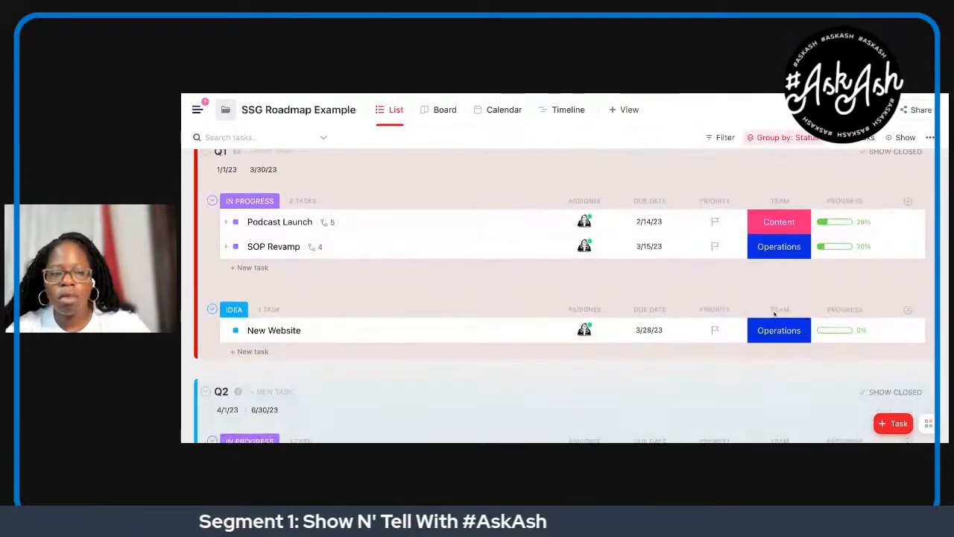
scroll(666, 278, "down", 6)
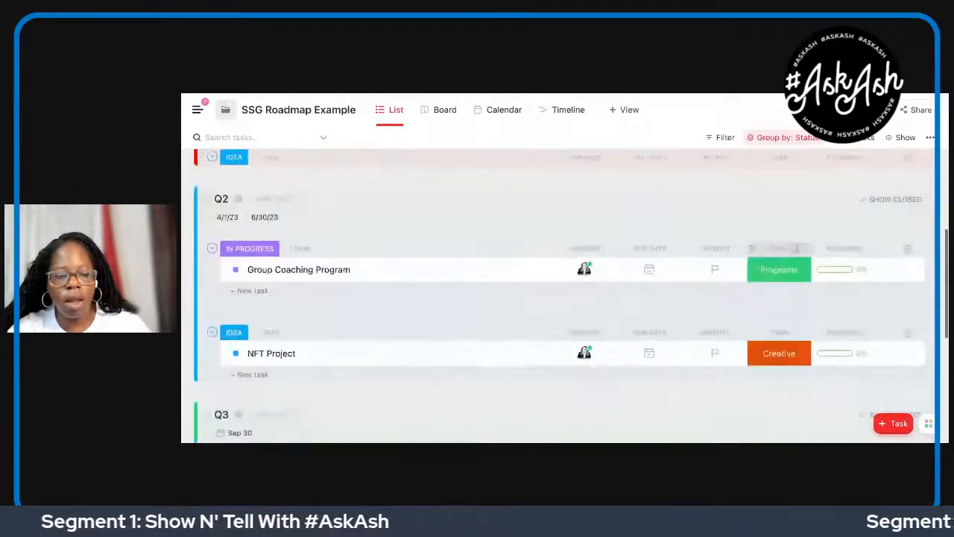
left_click(649, 260)
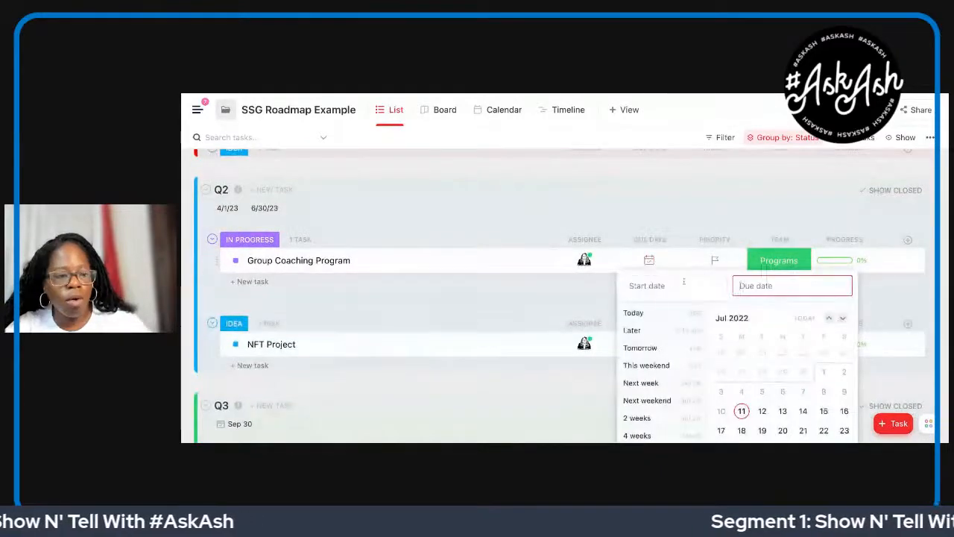
type("4")
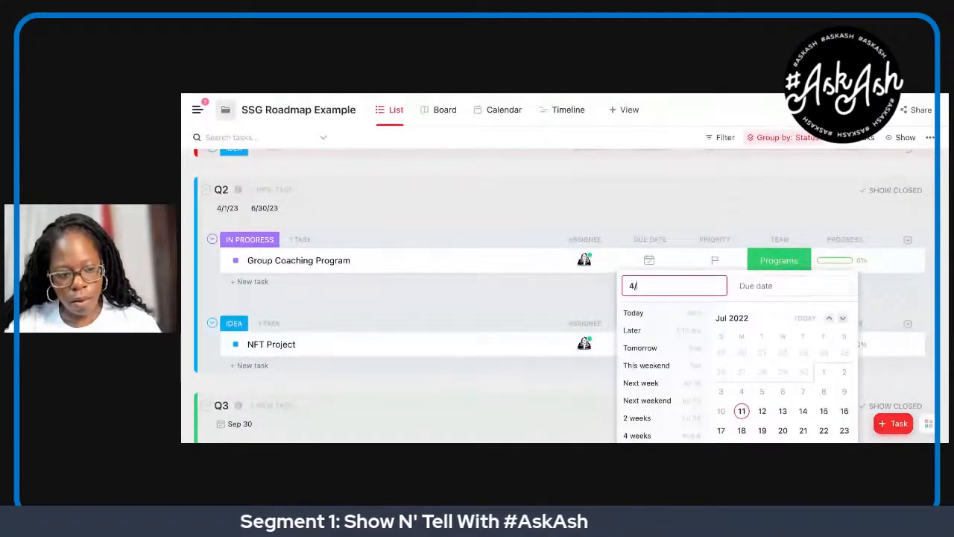
left_click(563, 304)
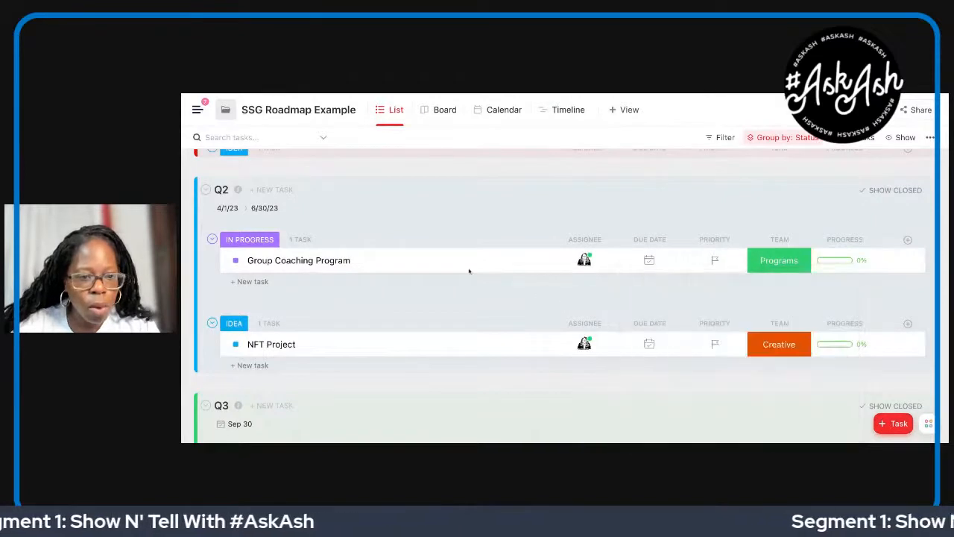
- Open the Group Coaching Program task in Q2, look over its available actions including the Convert to options, and close it
left_click(330, 262)
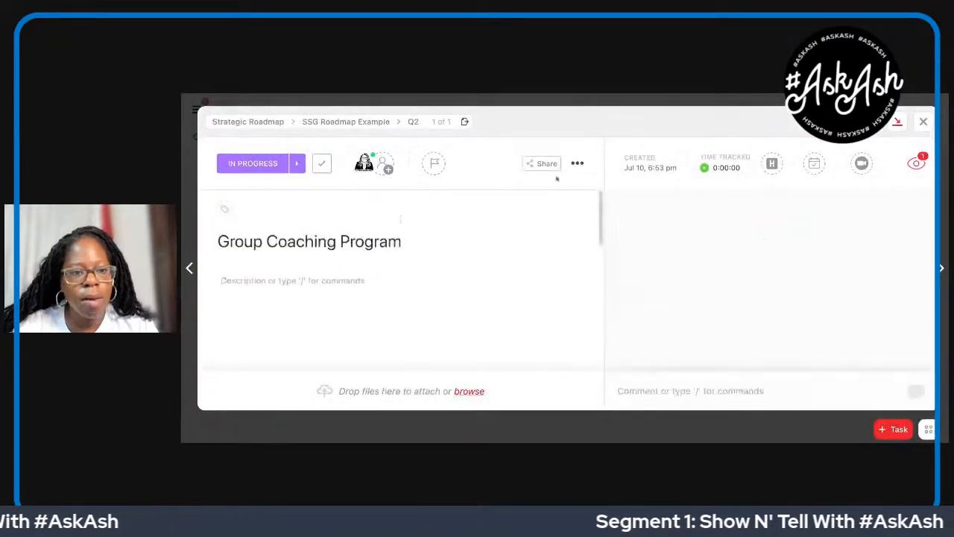
left_click(581, 164)
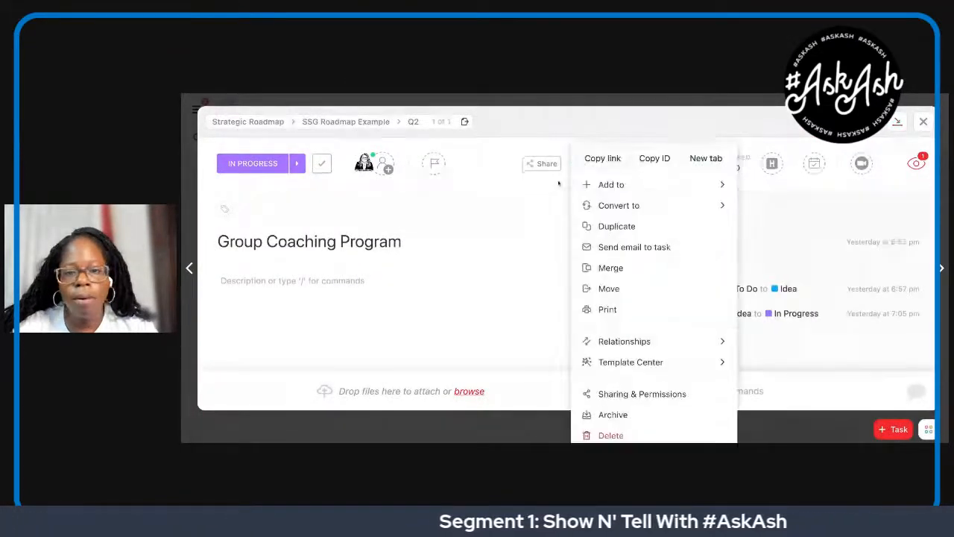
left_click(559, 184)
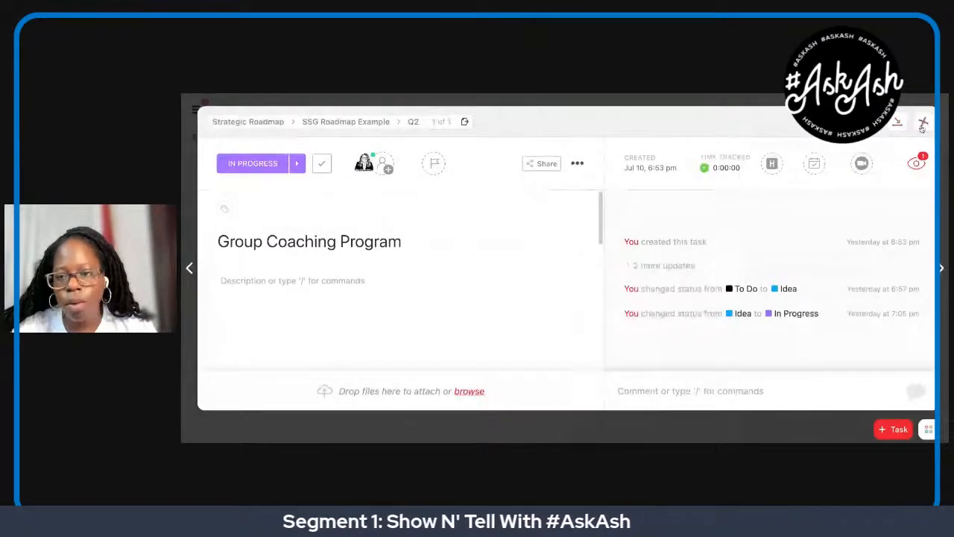
left_click(581, 163)
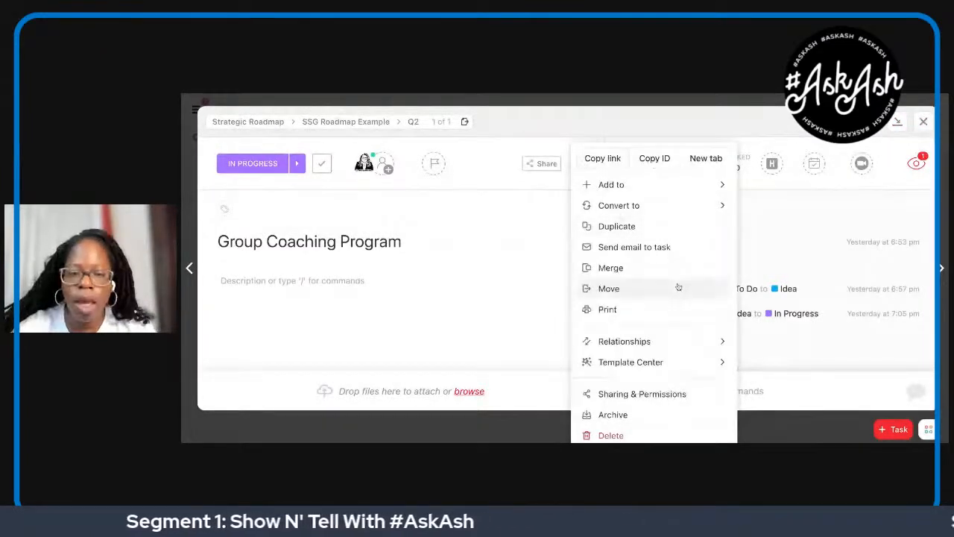
mouse_move(720, 211)
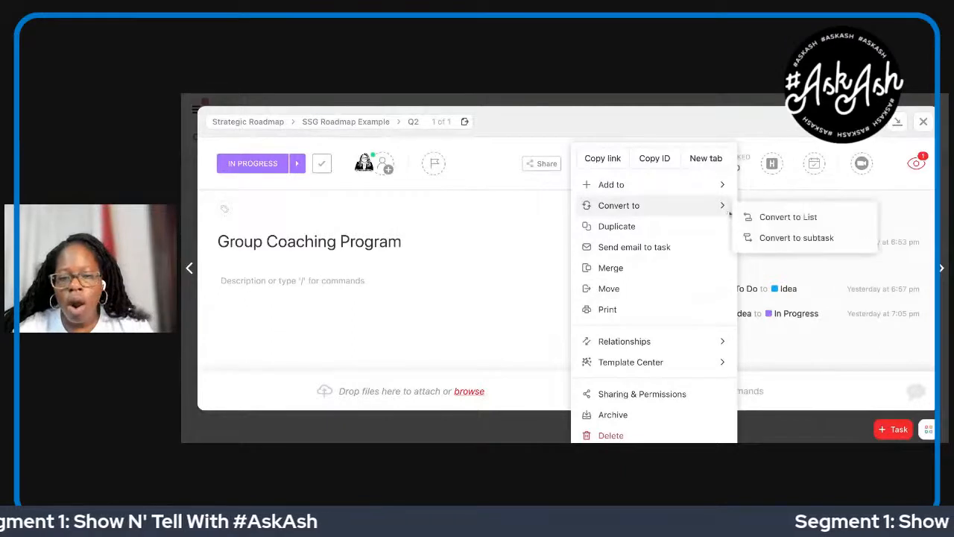
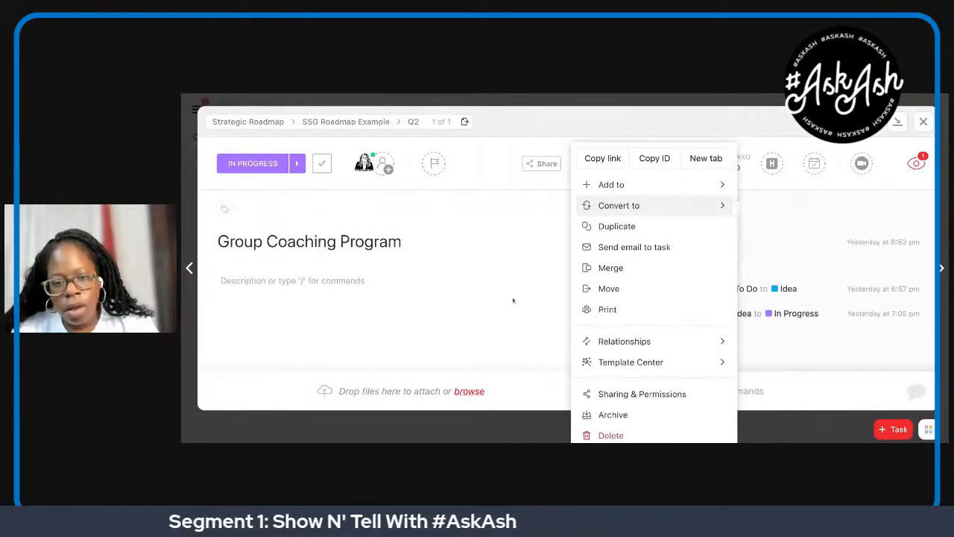
mouse_move(632, 189)
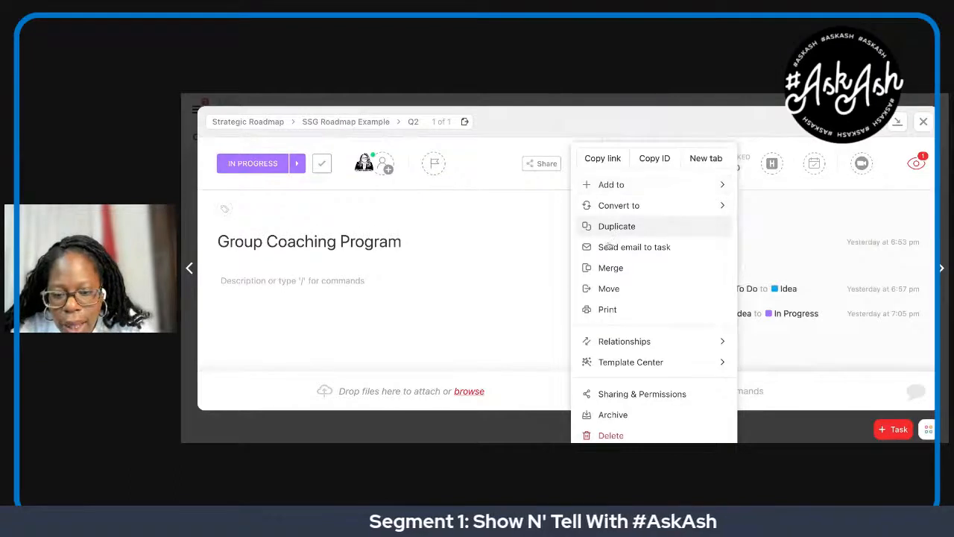
left_click(530, 307)
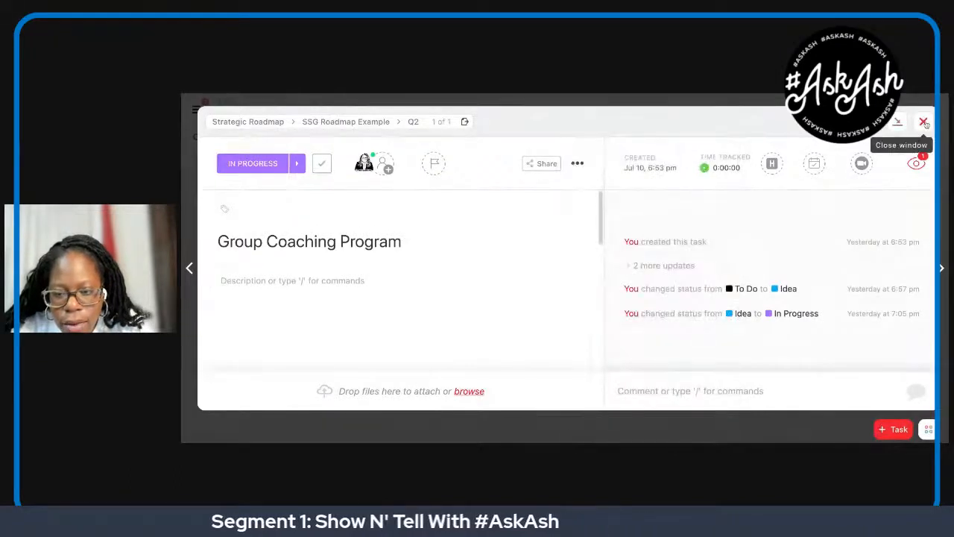
left_click(924, 122)
- Set the Q2 due dates to 5/10/23 for Group Coaching Program and 6/15/23 for NFT Project
left_click(648, 261)
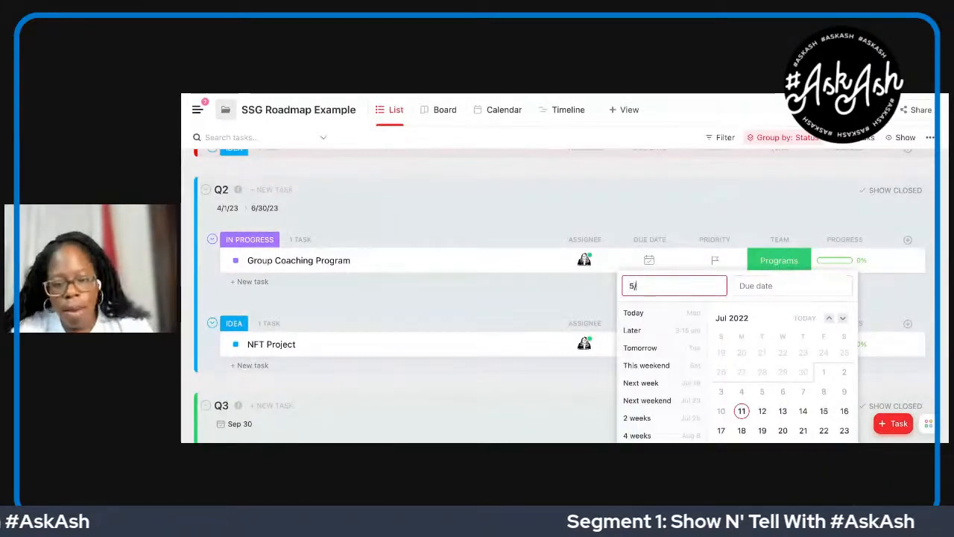
type("5")
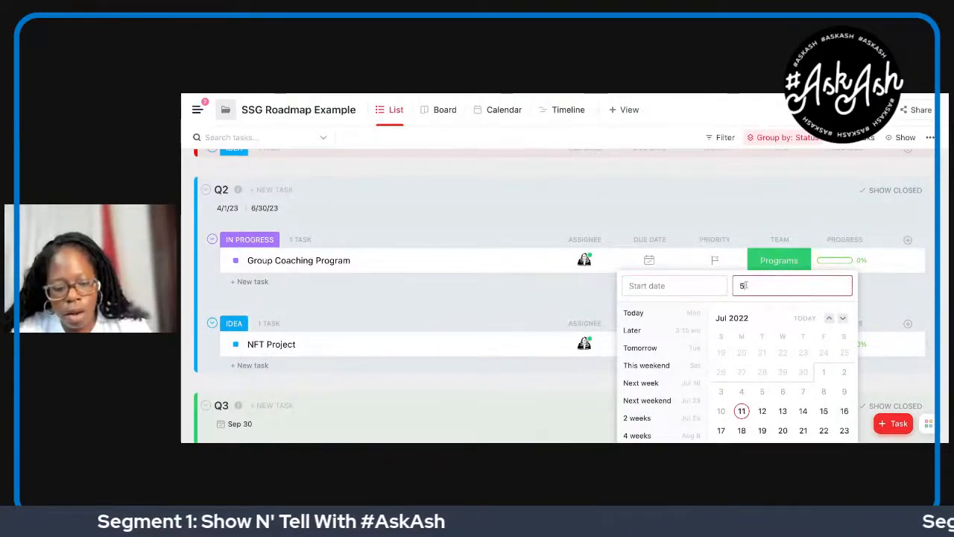
type("/1010/23")
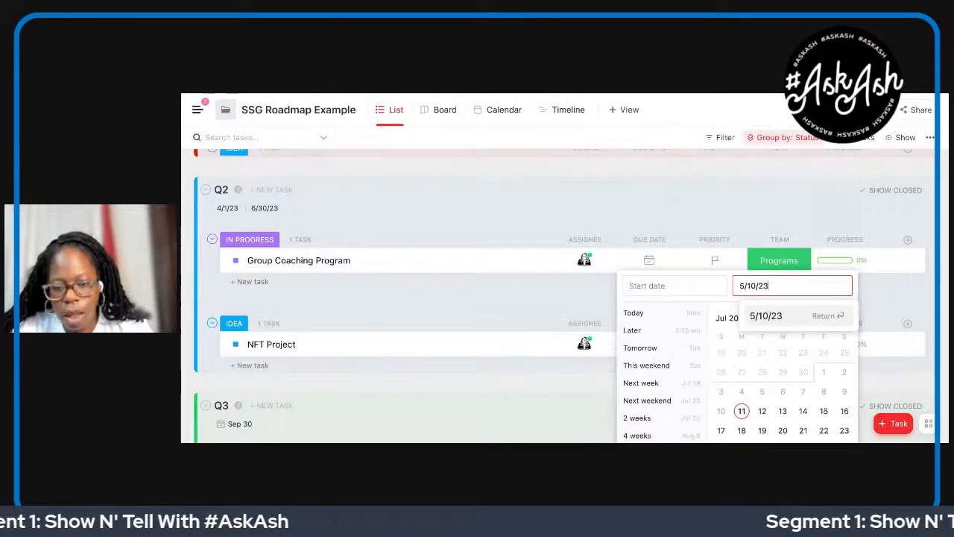
left_click(769, 316)
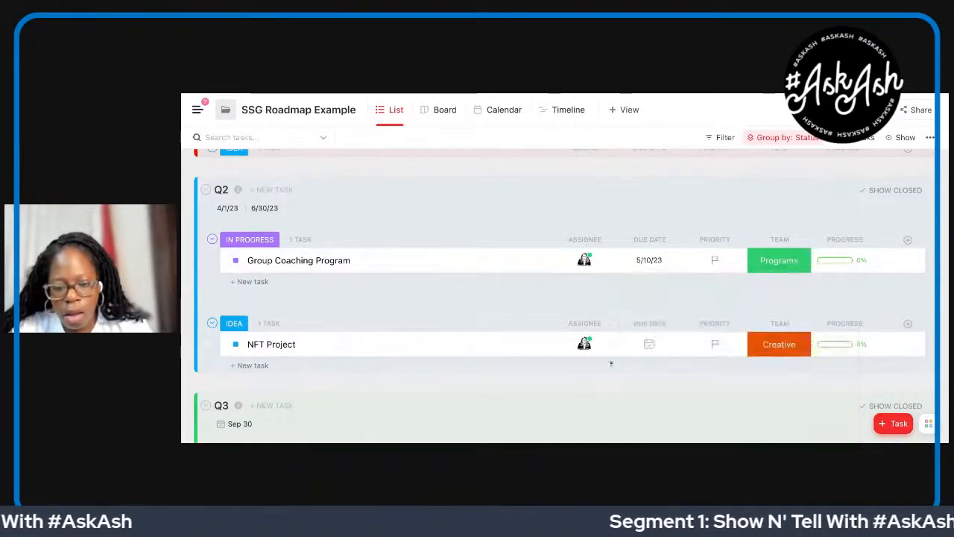
left_click(648, 345)
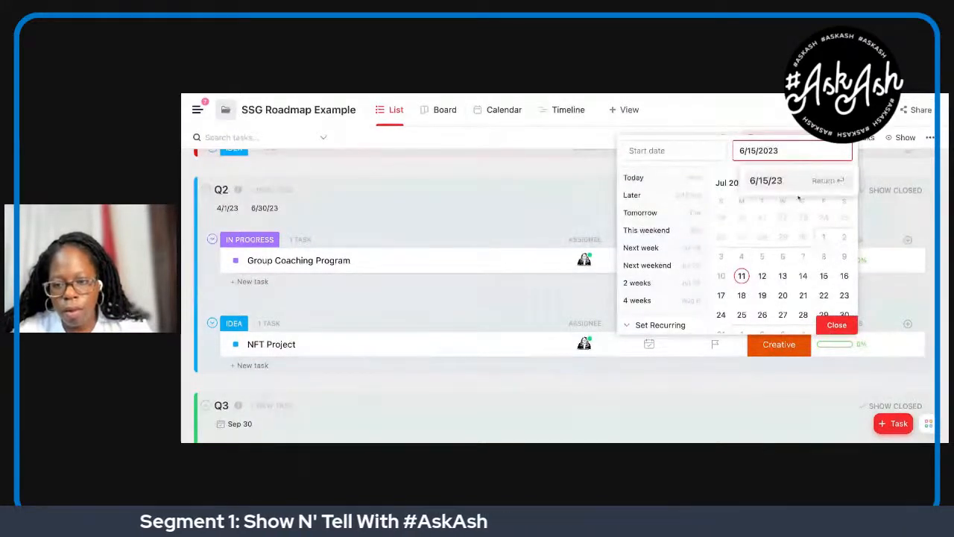
left_click(793, 183)
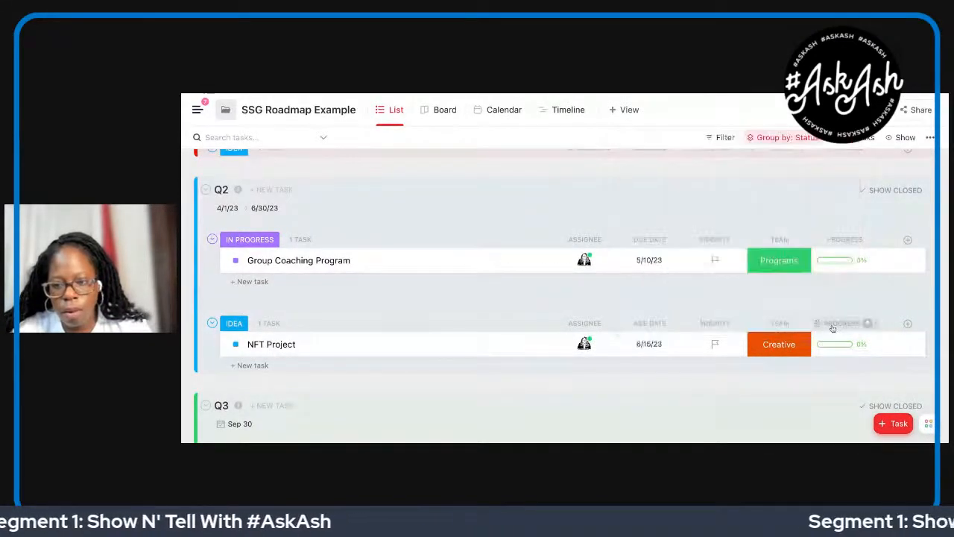
- Show the SSG Roadmap Example in Timeline view and set its time scale to Week
left_click(569, 110)
left_click(426, 137)
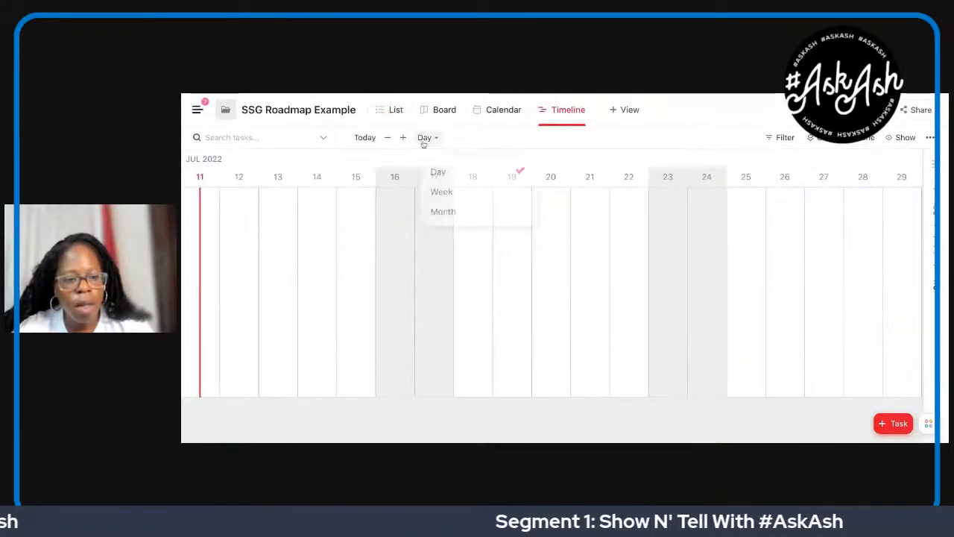
left_click(439, 193)
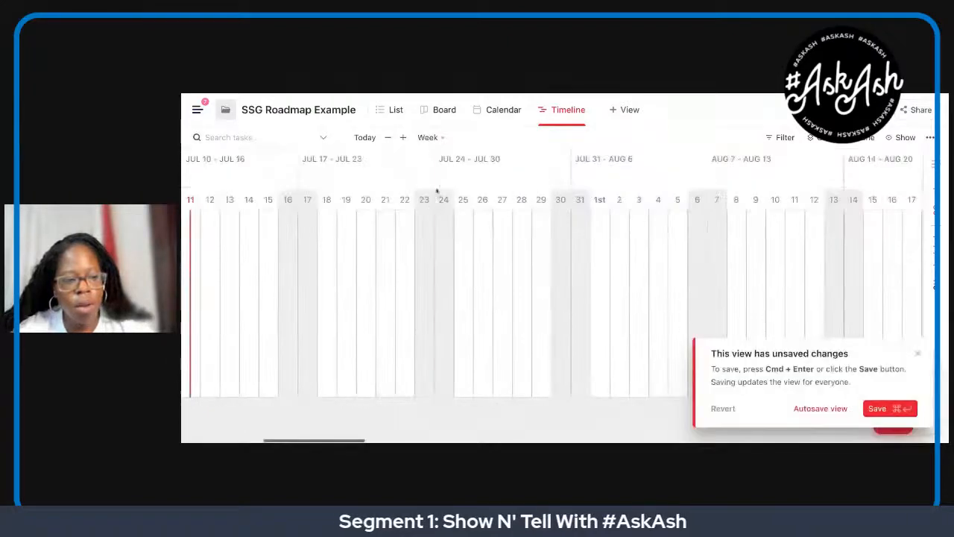
- Look through the weekly timeline from July 2022 to February 2023, examining the Podcast Launch and SOP Revamp bars
scroll(477, 209, "right", 10)
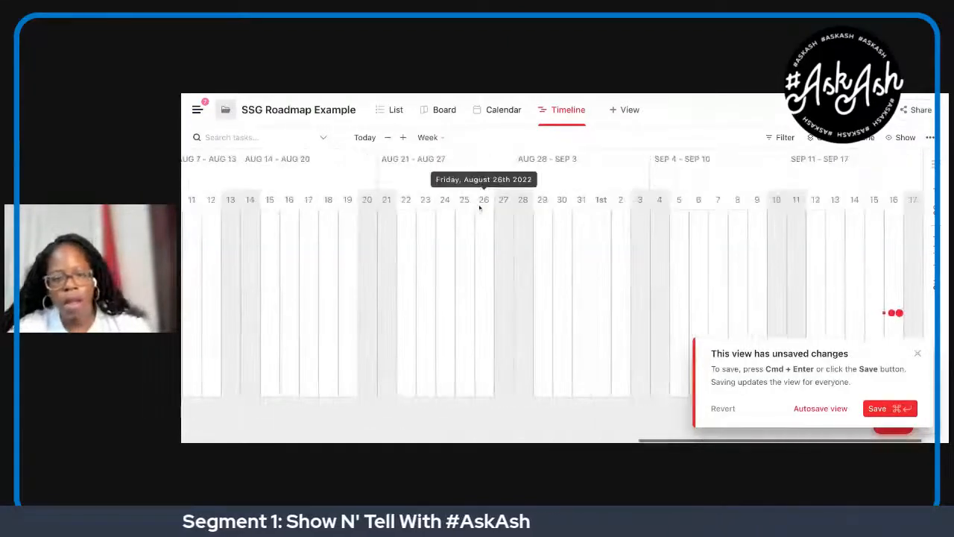
scroll(583, 267, "right", 8)
scroll(583, 267, "right", 10)
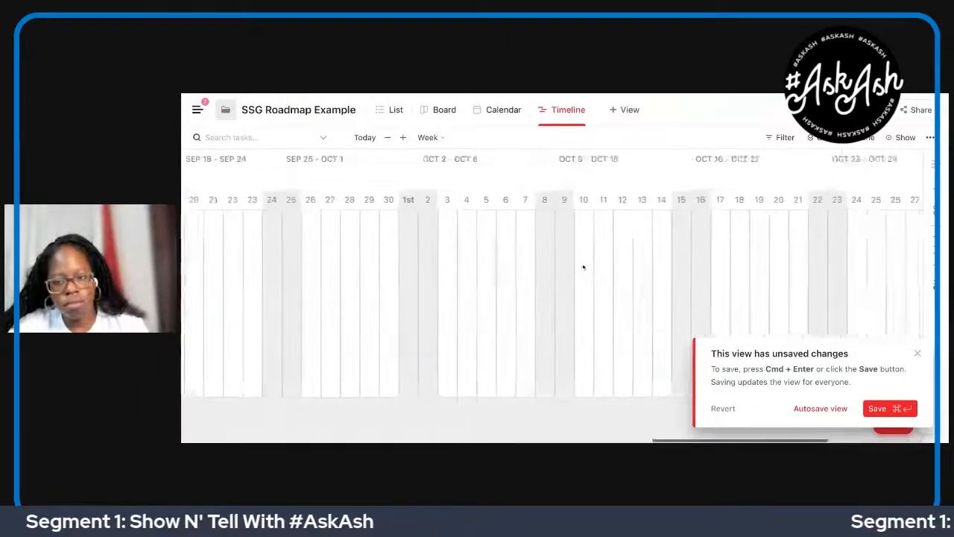
scroll(583, 267, "right", 6)
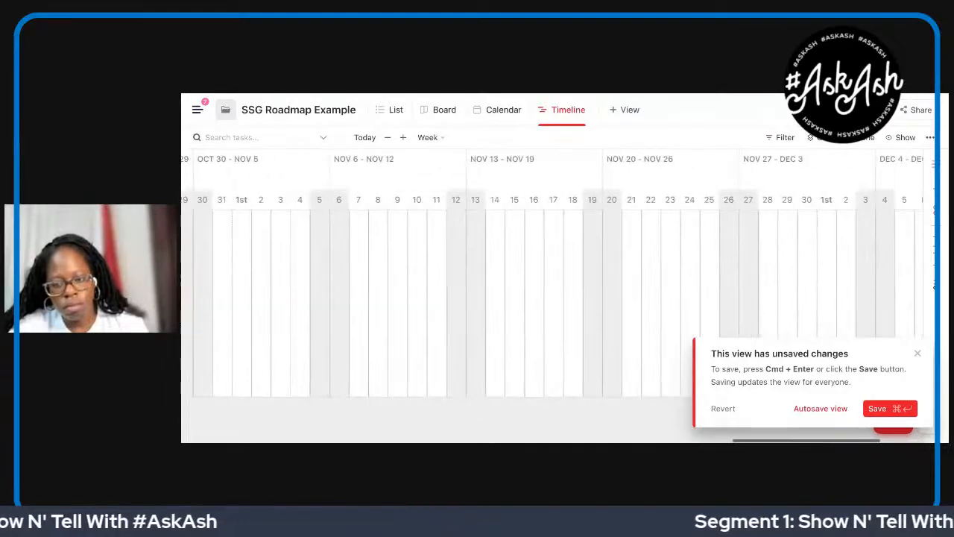
scroll(583, 267, "right", 14)
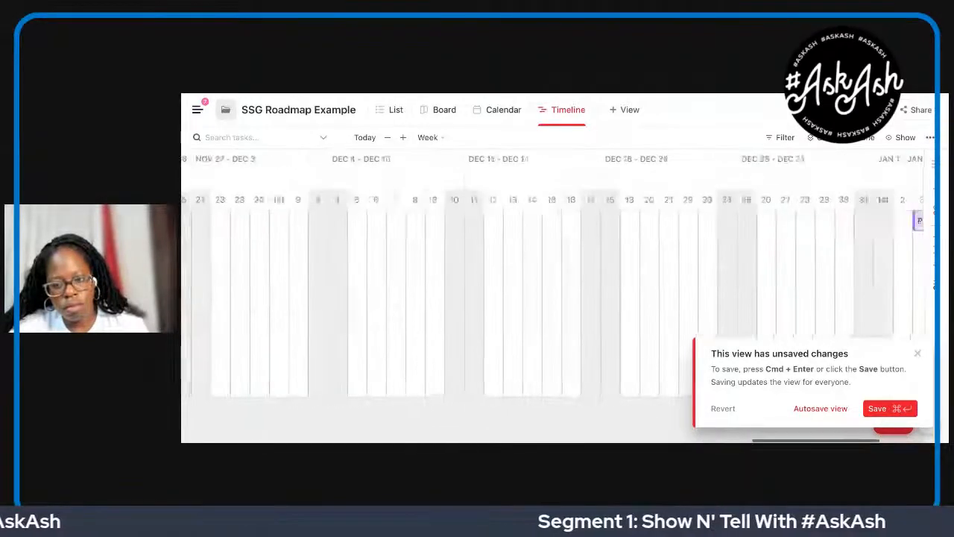
scroll(552, 298, "right", 8)
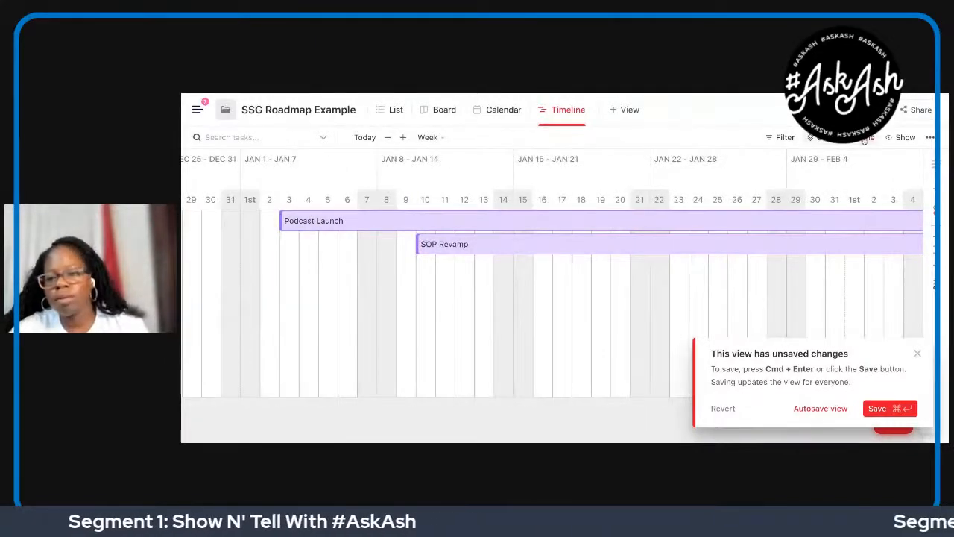
scroll(768, 243, "right", 5)
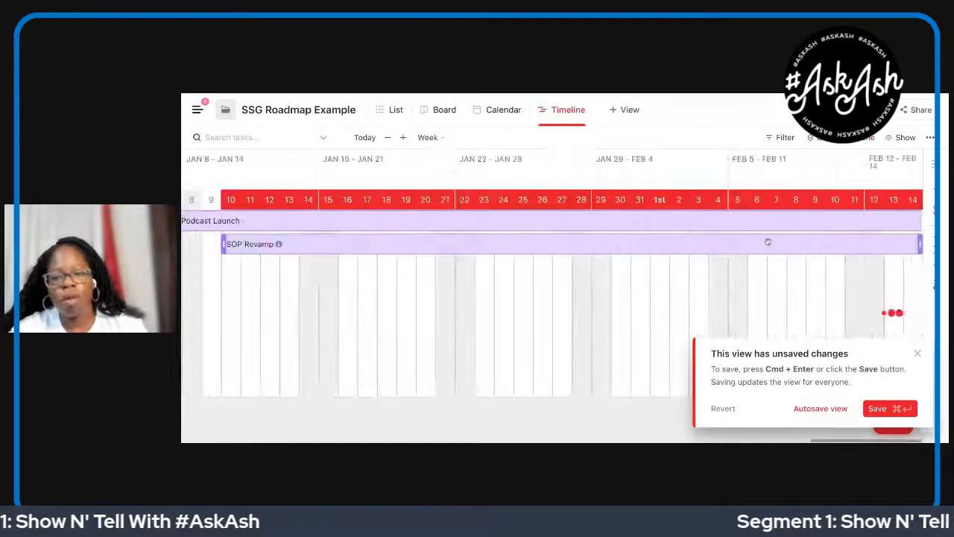
scroll(768, 243, "left", 4)
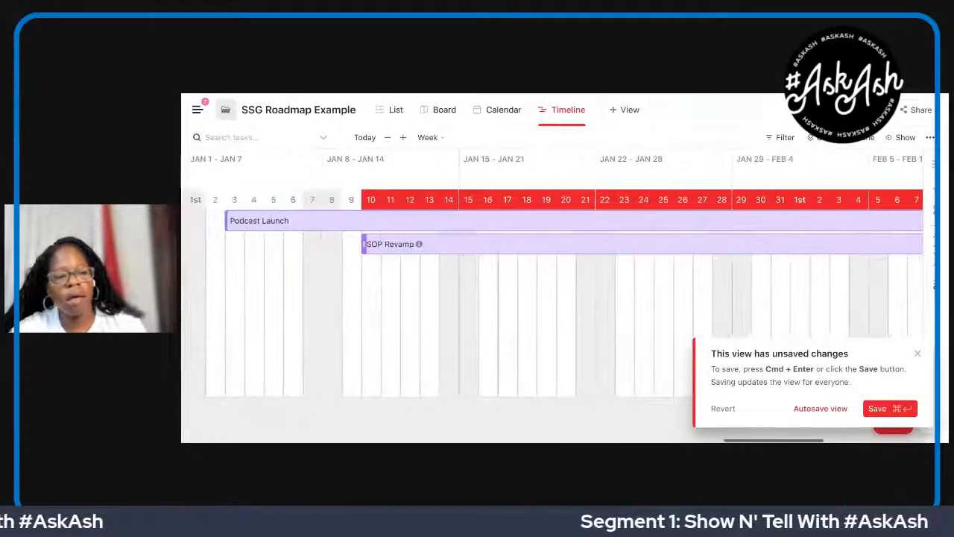
- Group the timeline by the Team custom field and check the time scale options, keeping Week
left_click(841, 137)
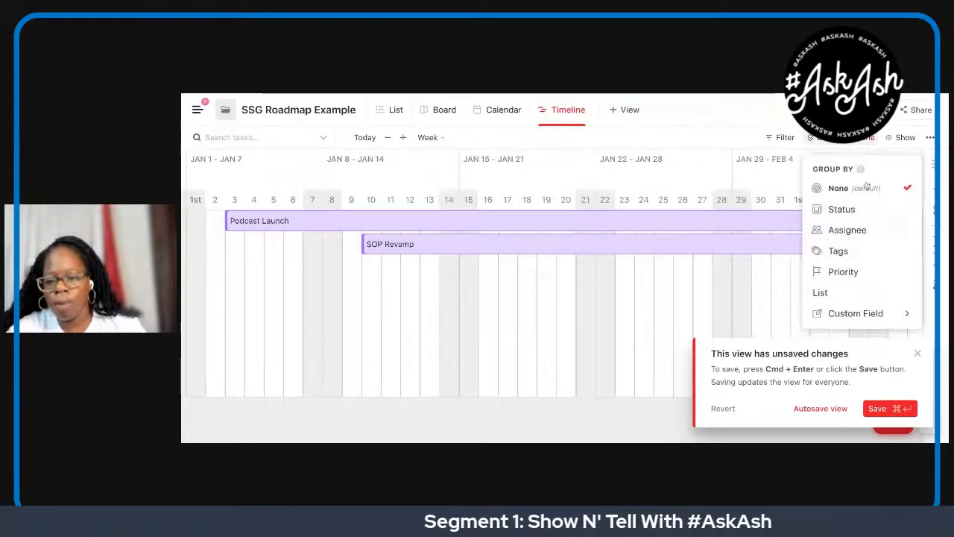
left_click(901, 313)
left_click(899, 323)
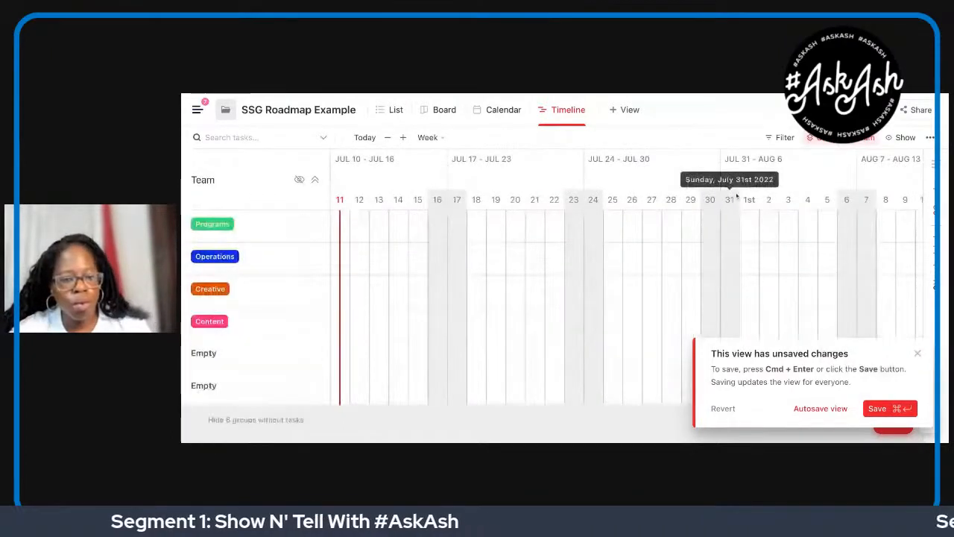
left_click(436, 137)
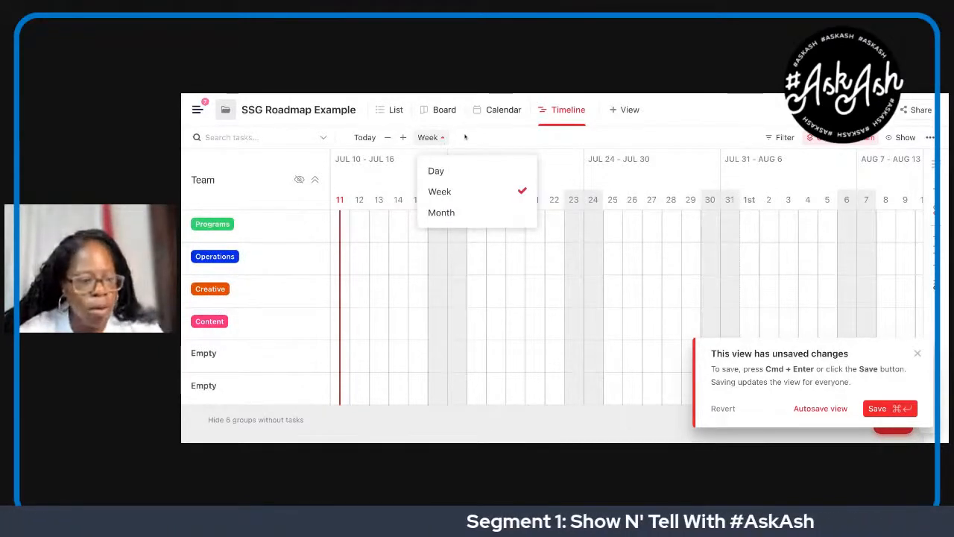
left_click(465, 137)
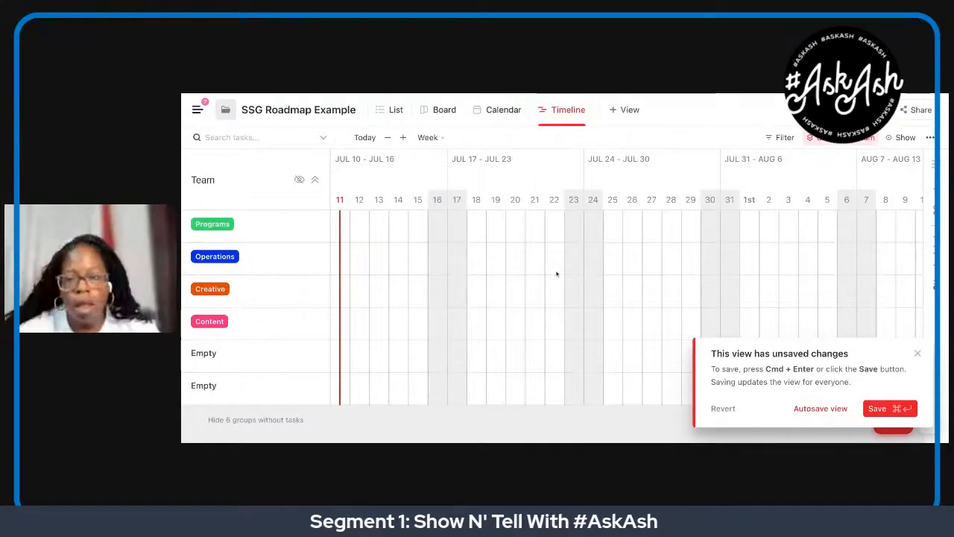
- Examine how each team's tasks are spread across the grouped timeline, from July 2022 through the Q1 and Q2 2023 dates
scroll(559, 274, "right", 10)
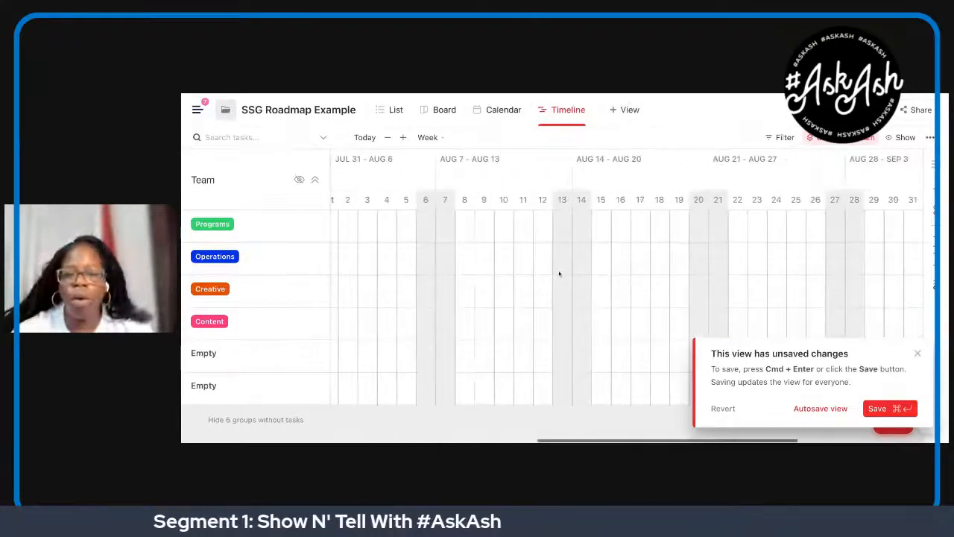
scroll(559, 274, "right", 4)
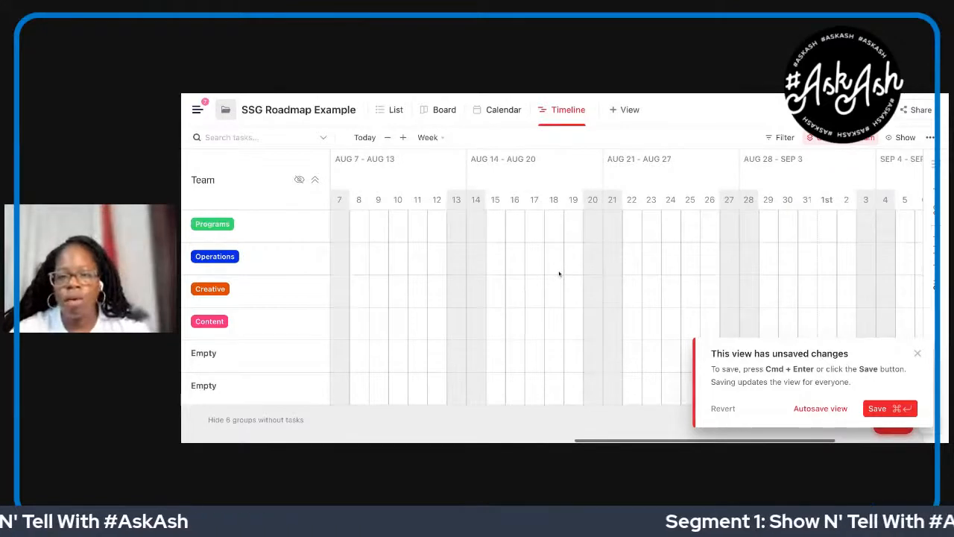
scroll(559, 273, "right", 20)
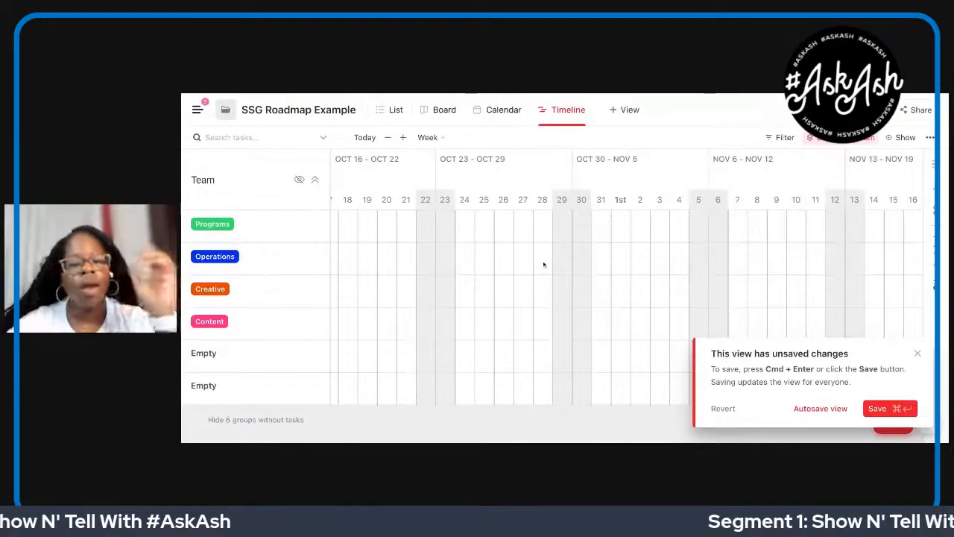
scroll(544, 265, "right", 10)
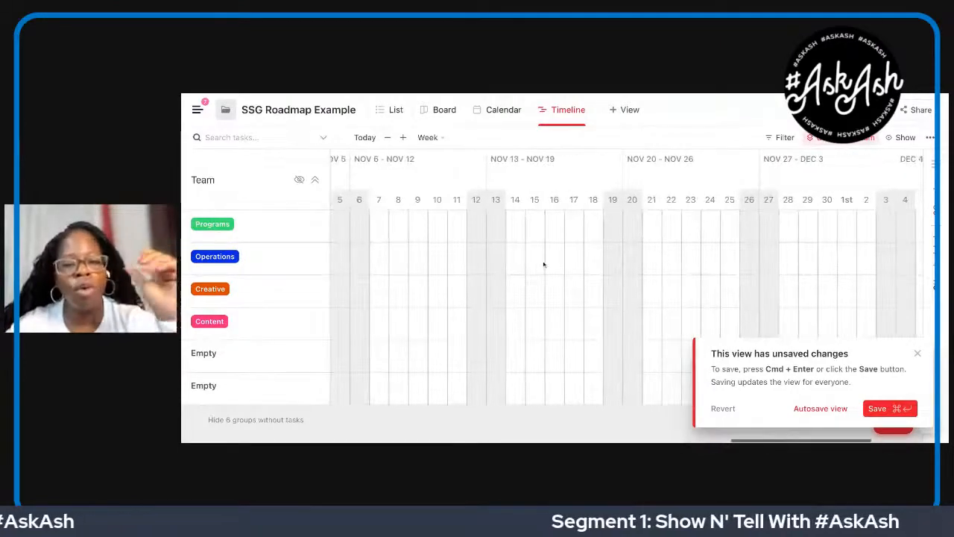
scroll(543, 264, "right", 2)
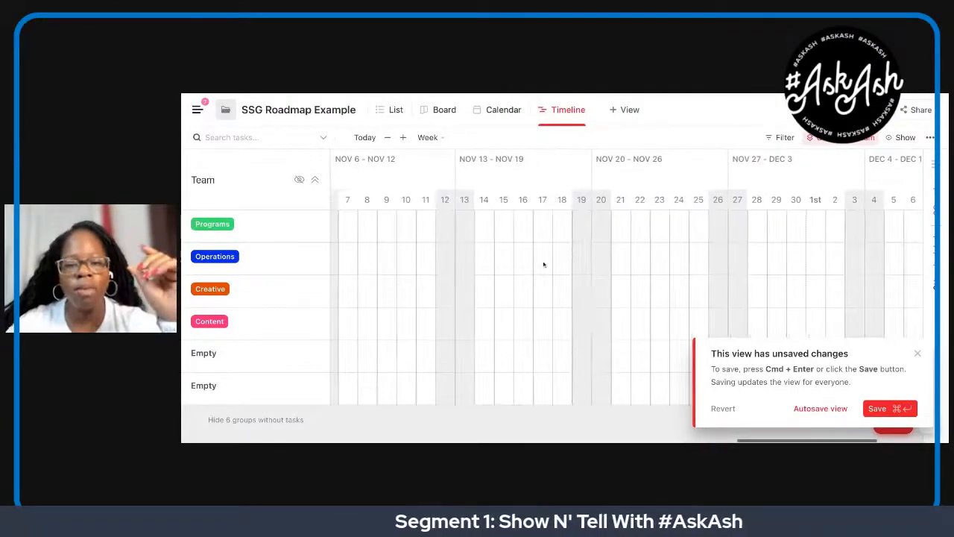
scroll(544, 265, "right", 20)
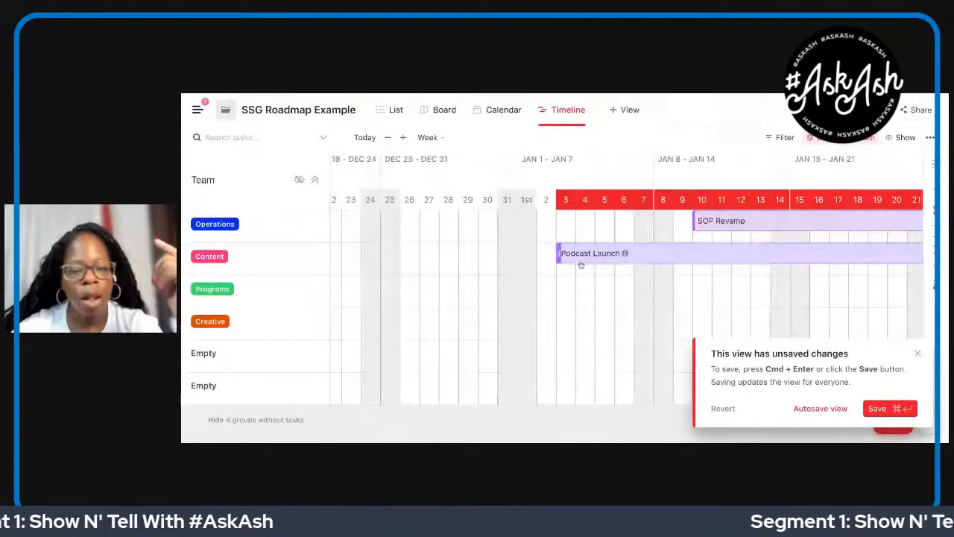
scroll(580, 265, "right", 8)
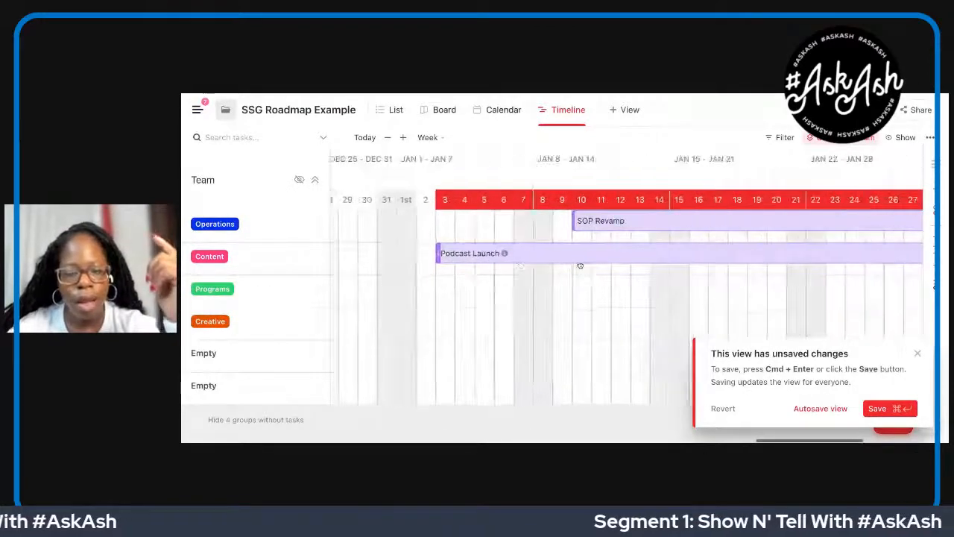
scroll(580, 265, "right", 3)
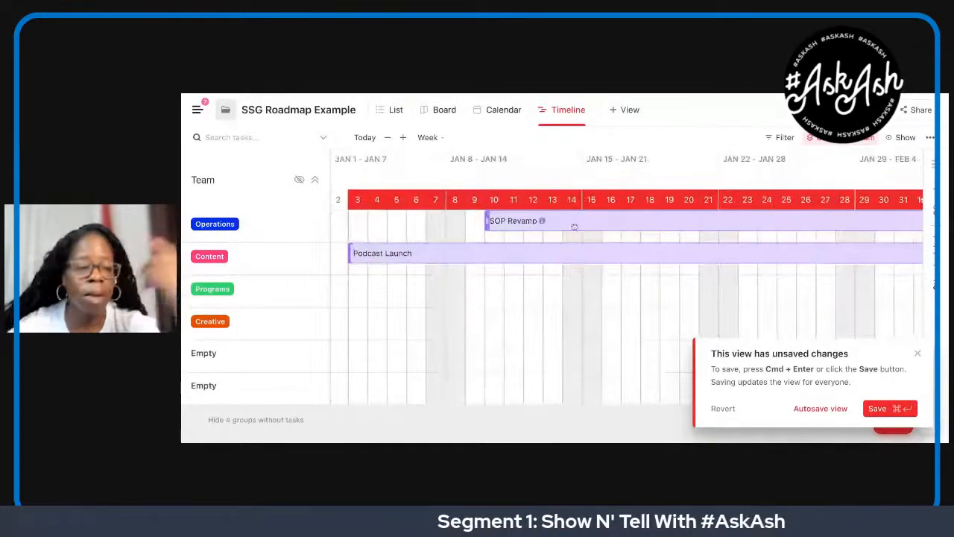
scroll(580, 265, "right", 4)
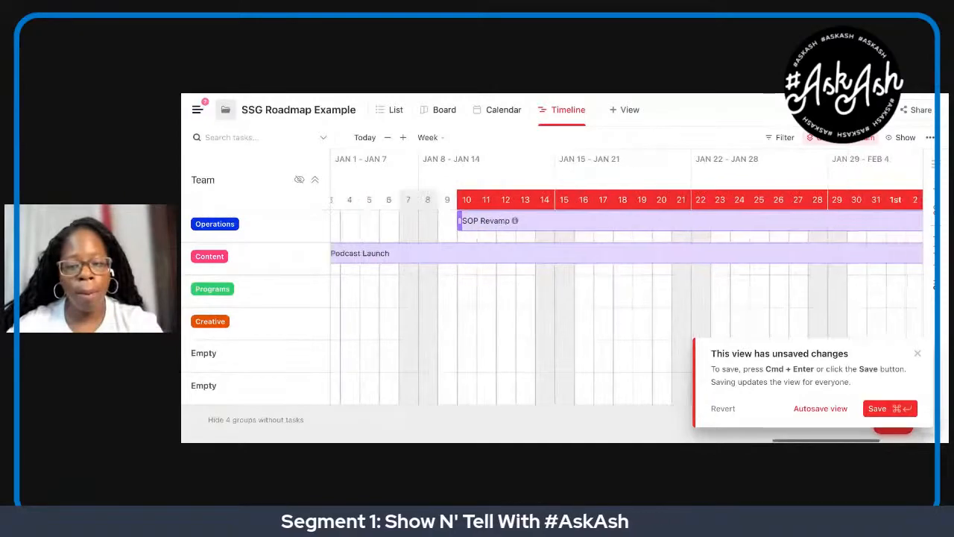
scroll(580, 265, "right", 10)
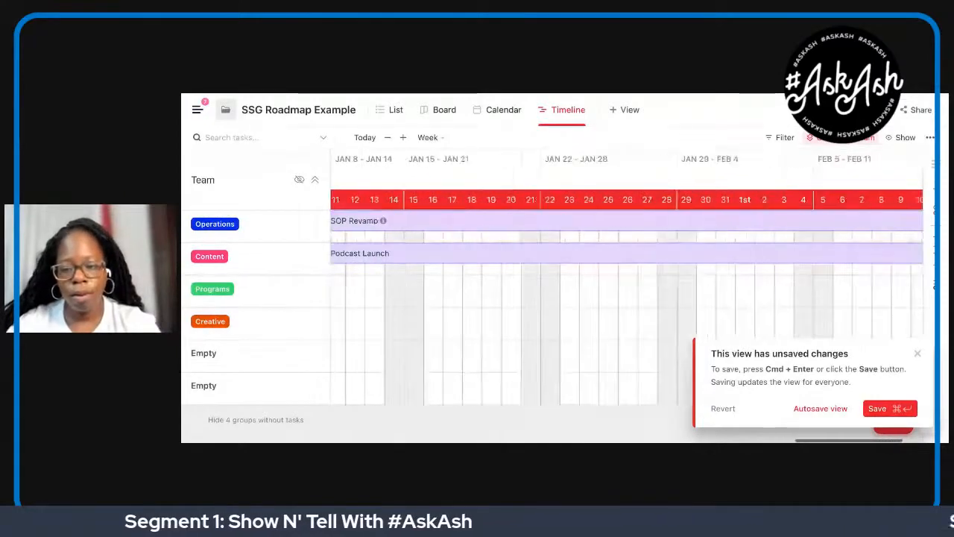
scroll(580, 264, "right", 14)
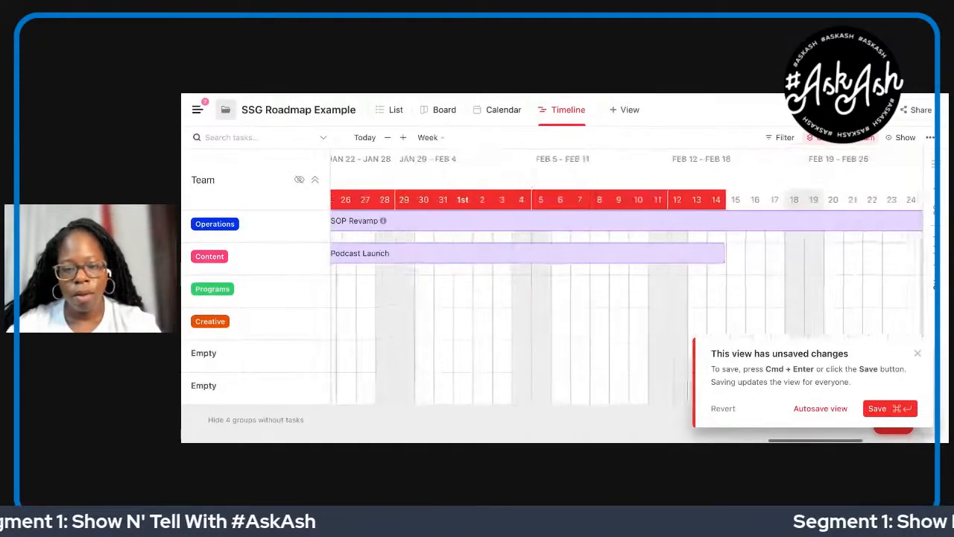
scroll(565, 223, "right", 18)
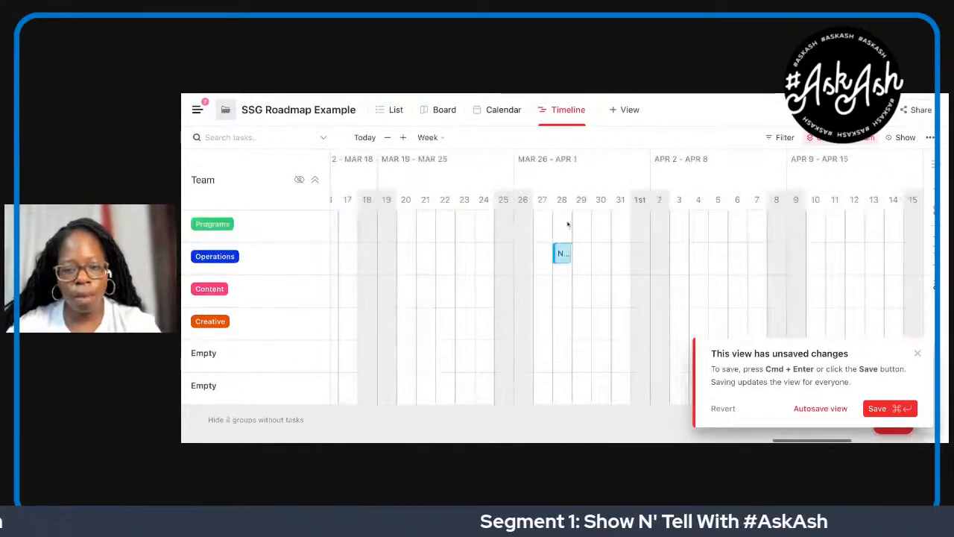
mouse_move(564, 257)
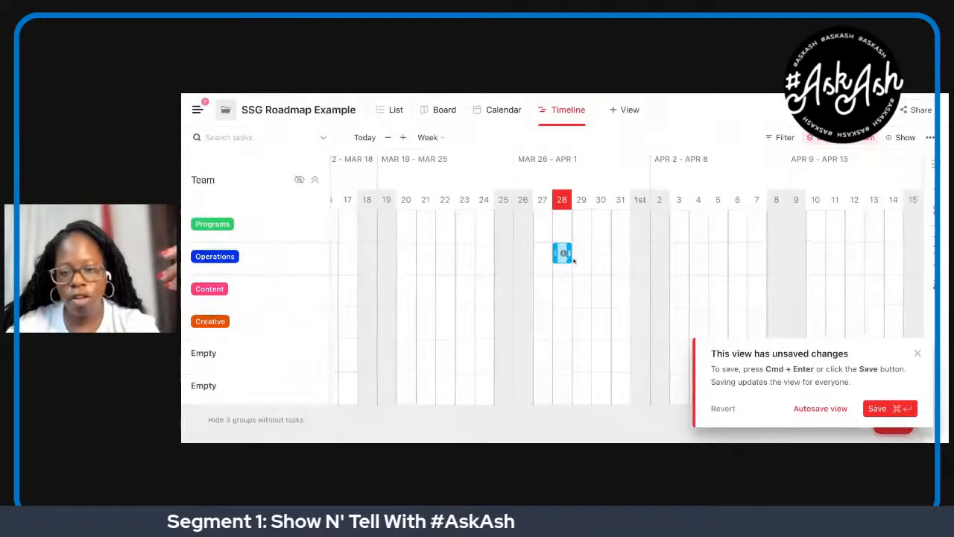
scroll(573, 260, "right", 8)
scroll(574, 260, "right", 8)
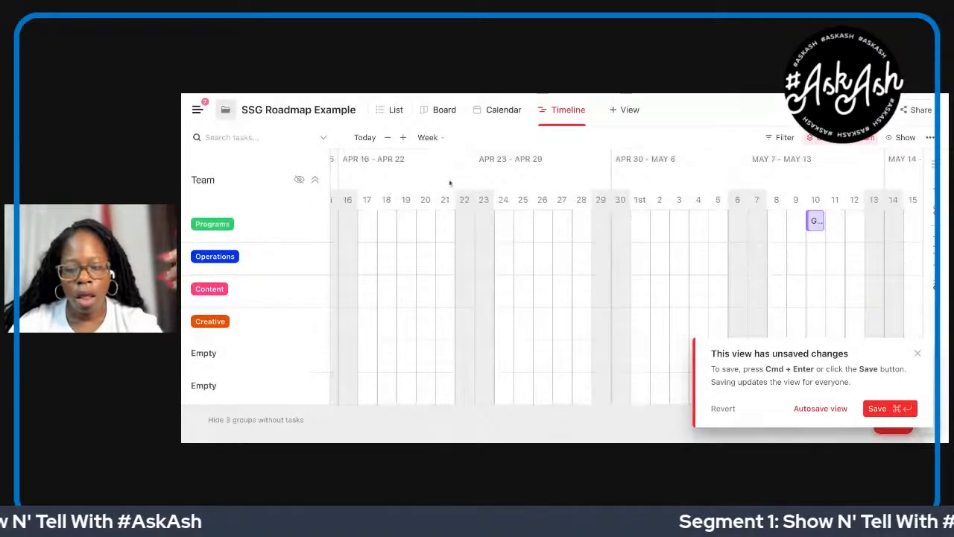
- Return to the roadmap's List view and look over its grouping options without changing them
left_click(391, 113)
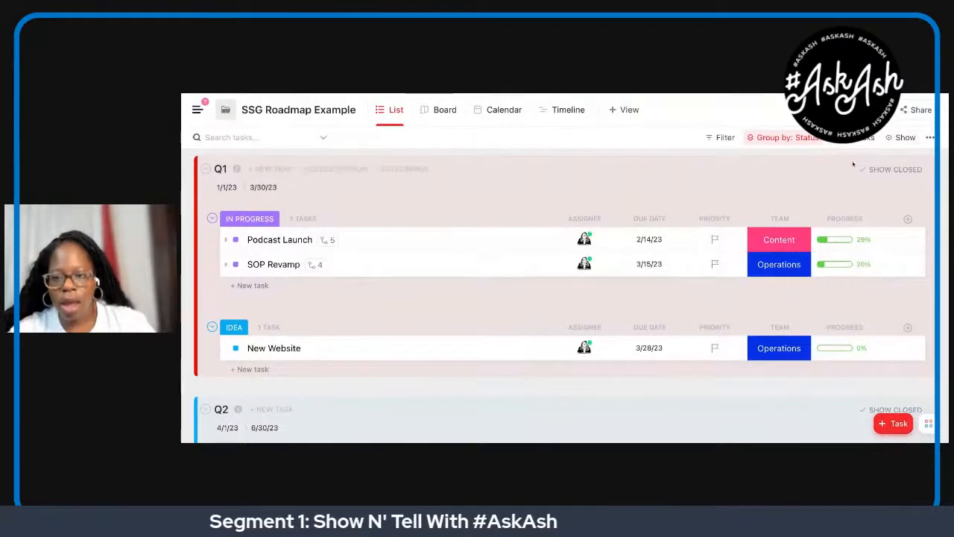
left_click(784, 138)
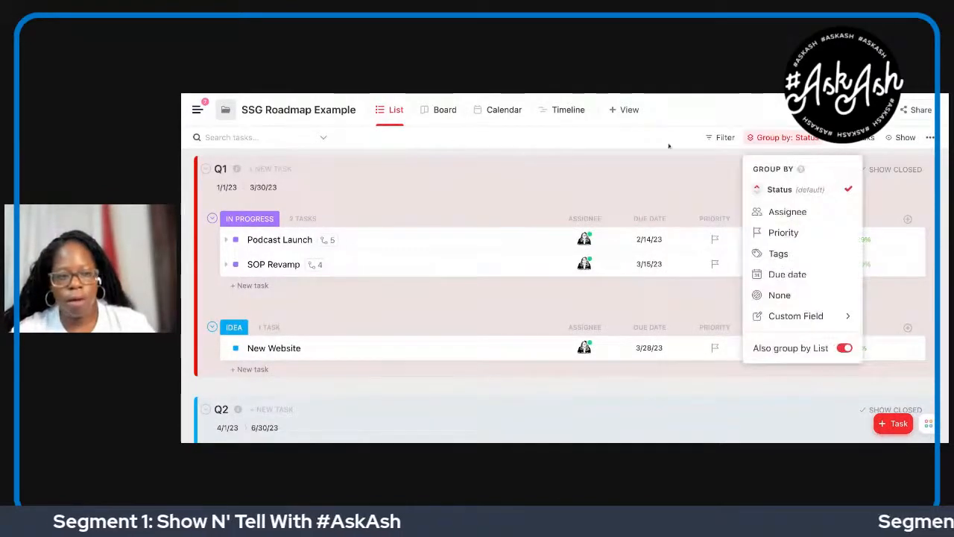
left_click(432, 200)
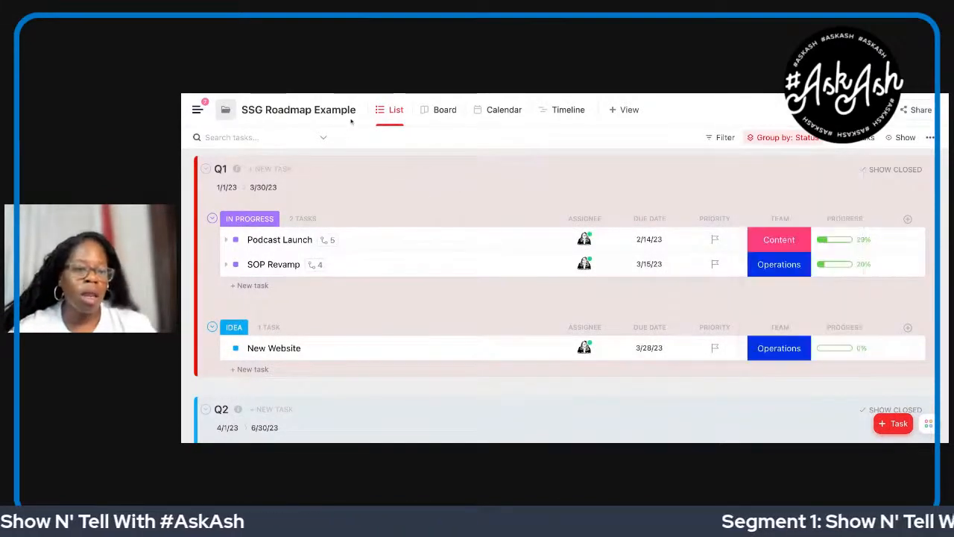
- Duplicate the roadmap folder's List view as another List view
left_click(367, 111)
left_click(399, 111)
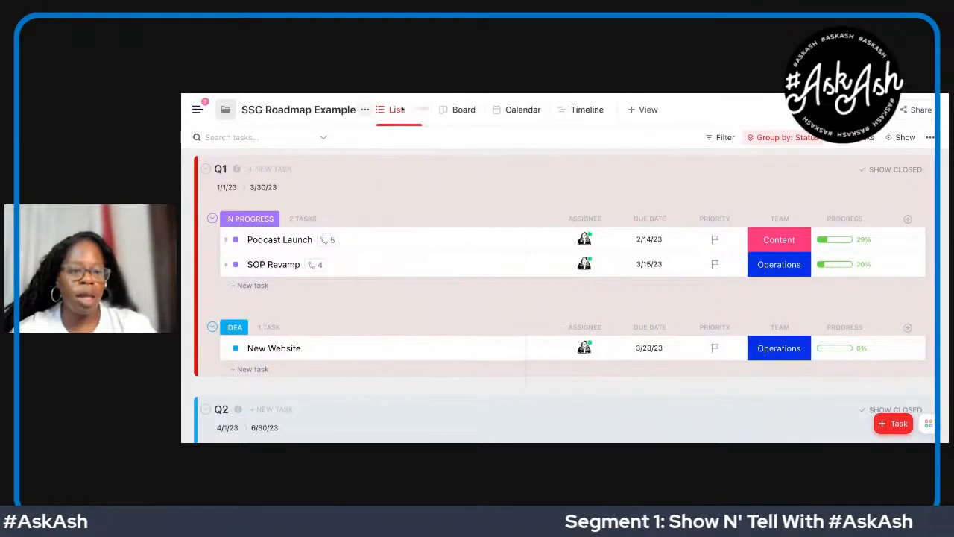
left_click(422, 110)
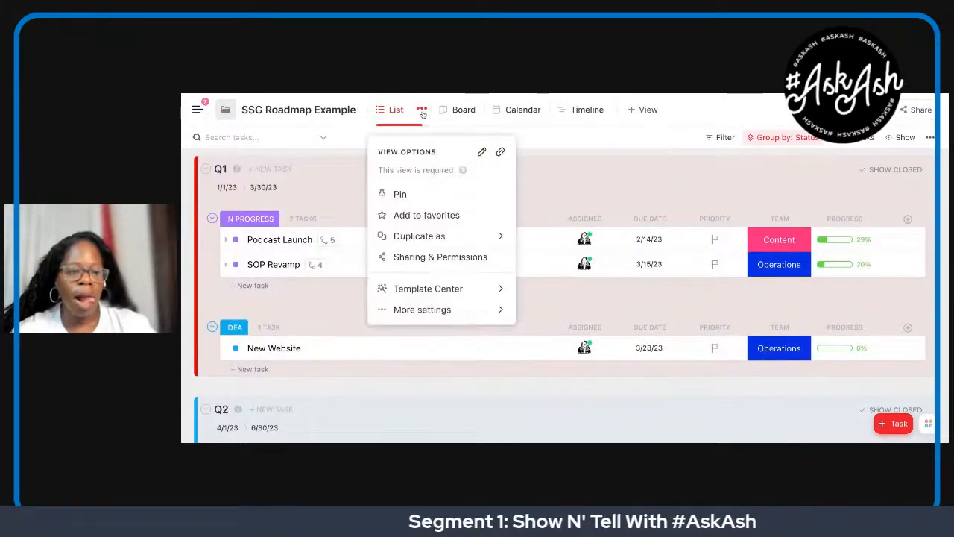
mouse_move(457, 243)
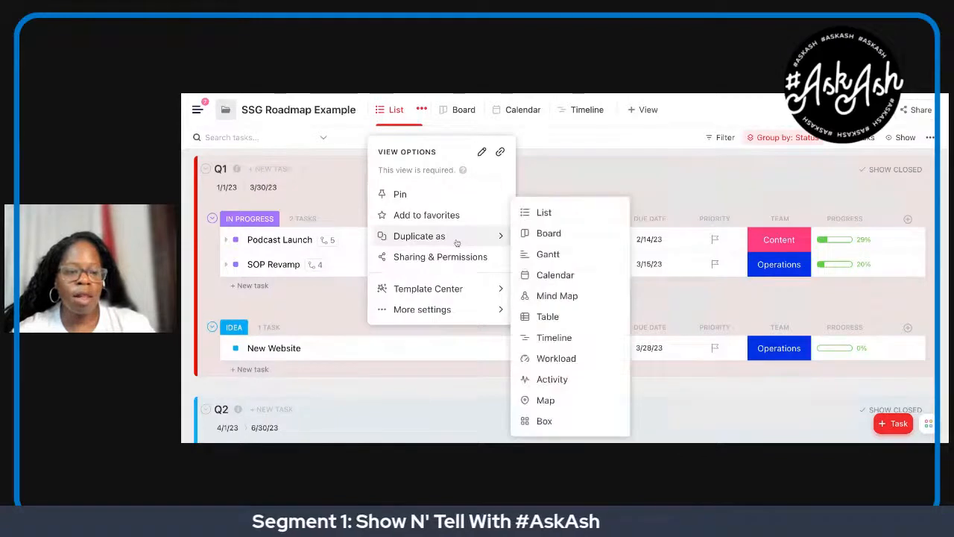
left_click(538, 213)
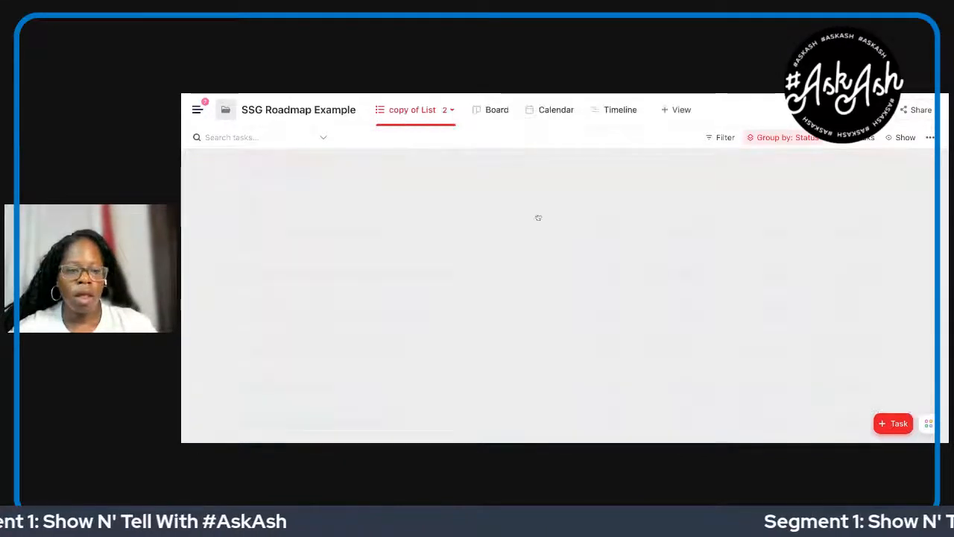
- Rename the duplicated List view as Team
left_click(451, 112)
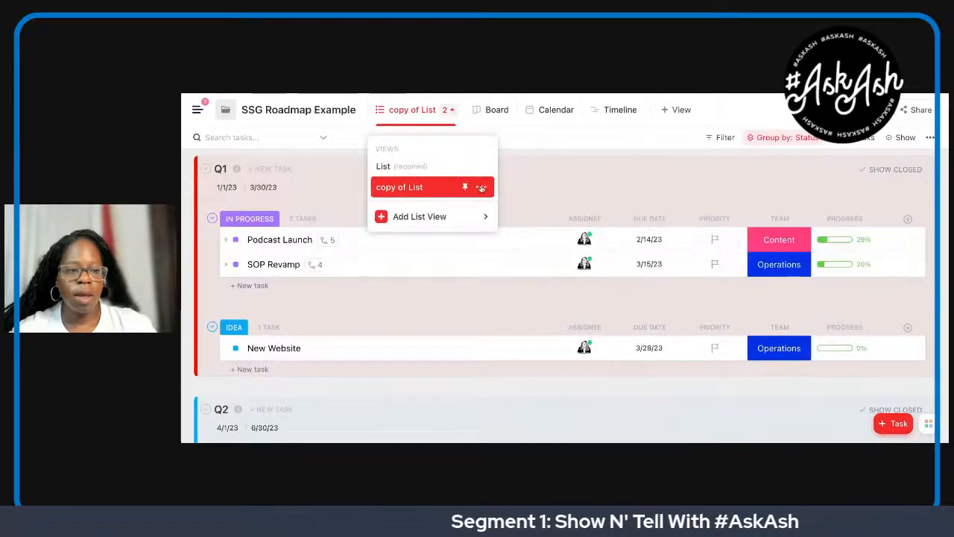
left_click(480, 187)
left_click(485, 223)
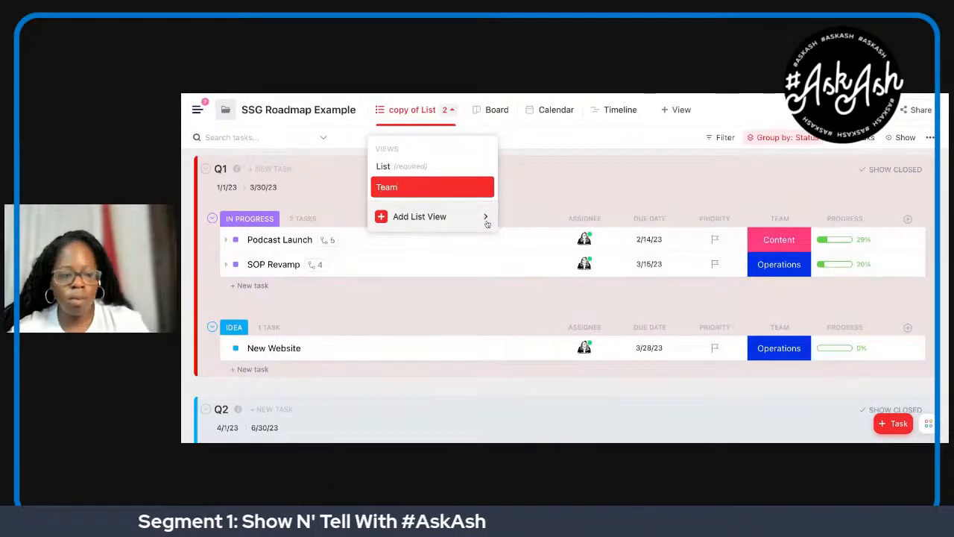
key("Return")
left_click(595, 184)
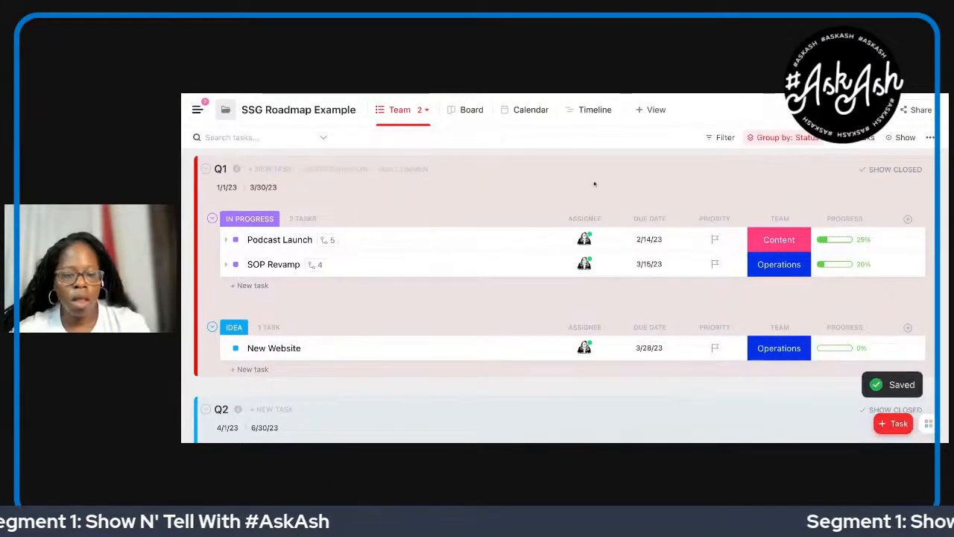
- Group the Team view's tasks by the Team custom field and look over the resulting groups
left_click(789, 137)
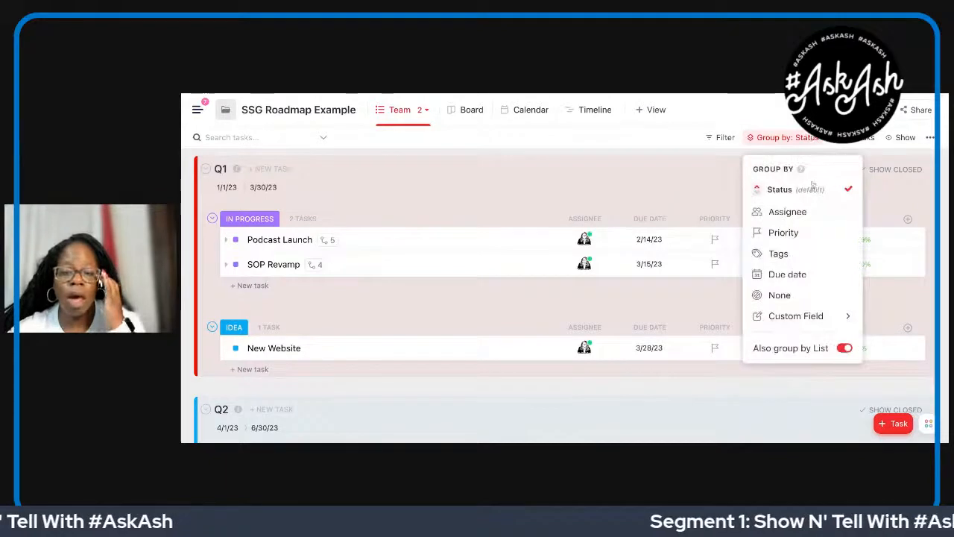
left_click(809, 315)
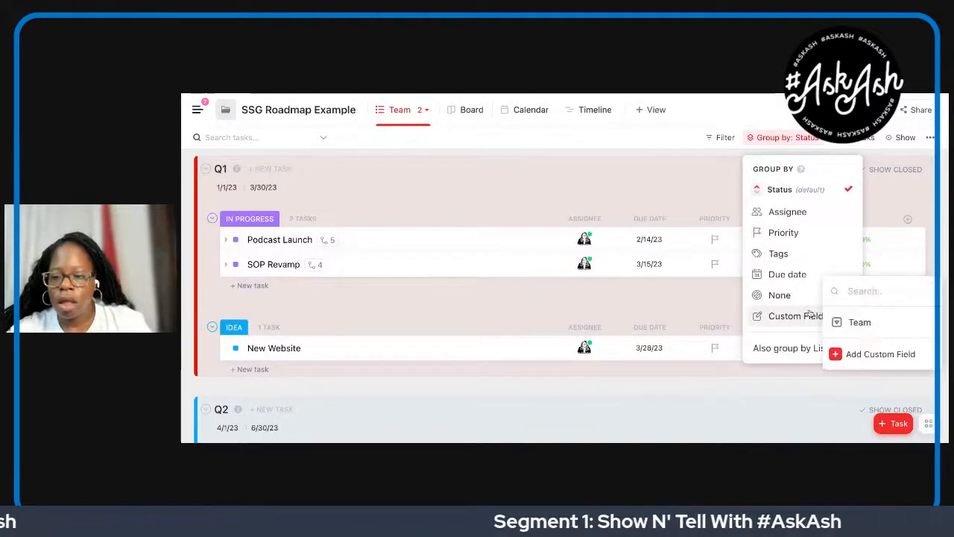
left_click(844, 324)
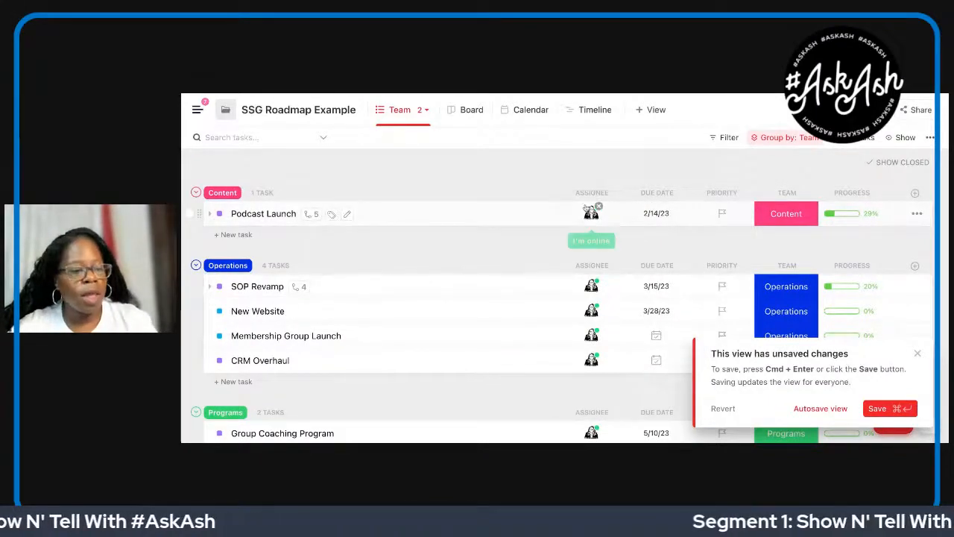
scroll(442, 238, "down", 2)
scroll(442, 238, "down", 2)
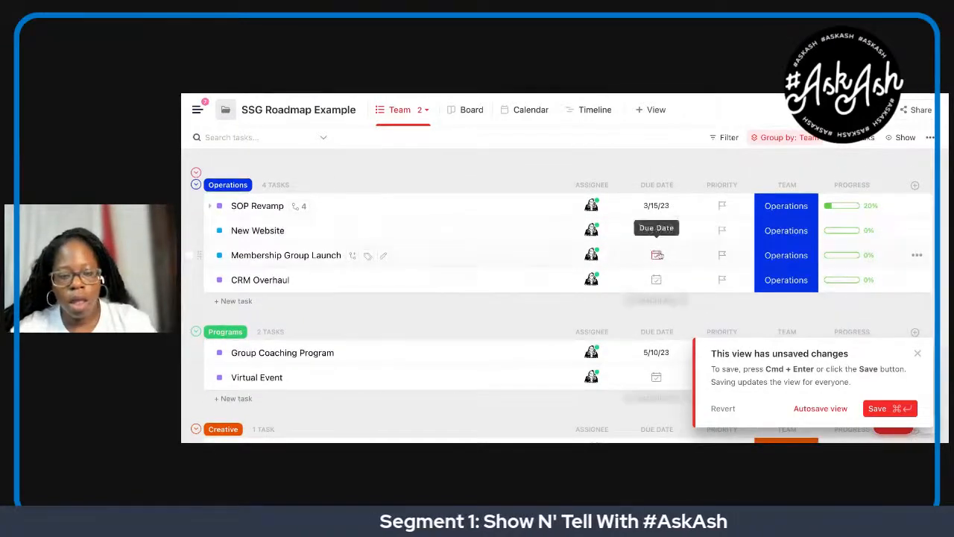
- Check the due date picker for Membership Group Launch without setting a date, and dismiss the unsaved-changes notice
left_click(656, 255)
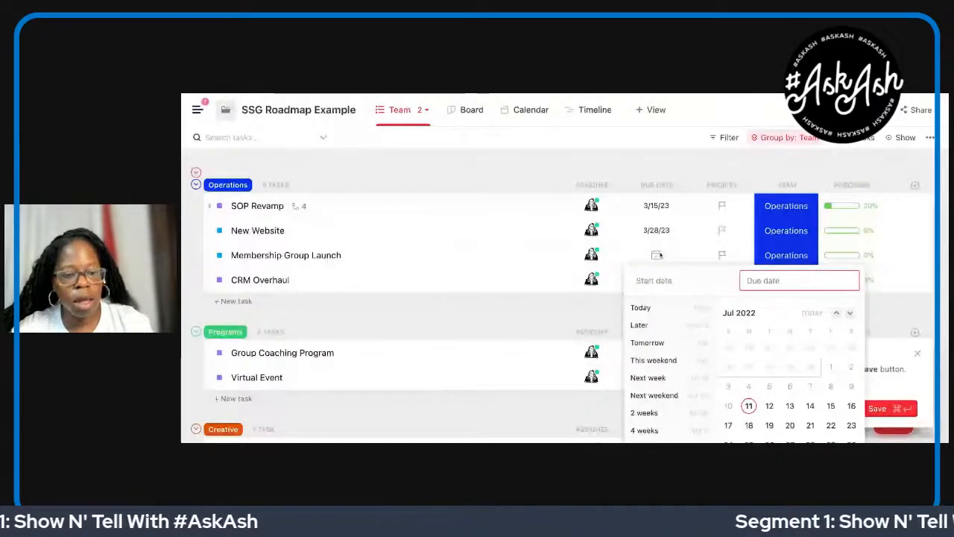
scroll(659, 255, "down", 3)
scroll(899, 326, "up", 5)
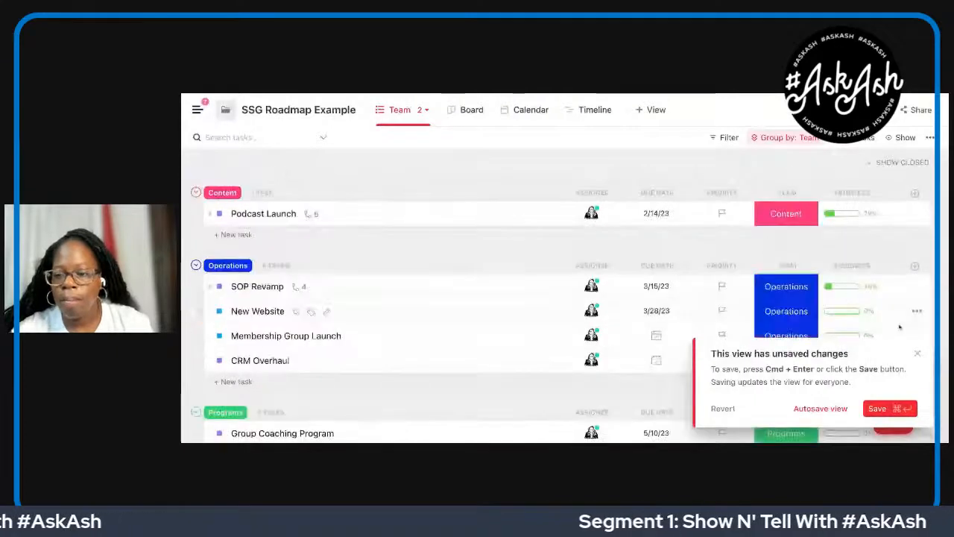
left_click(918, 354)
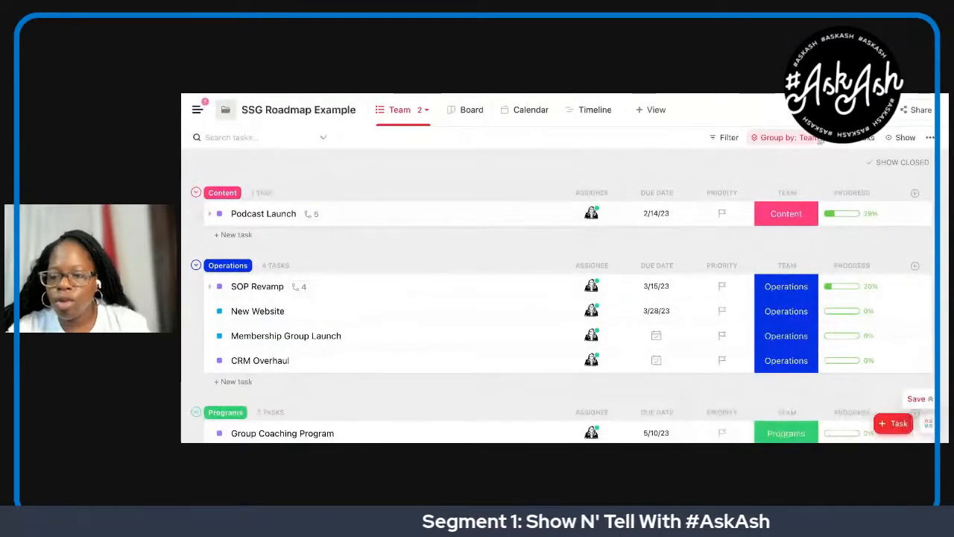
- Review the custom fields available for grouping the Team view, keeping Team selected
left_click(775, 140)
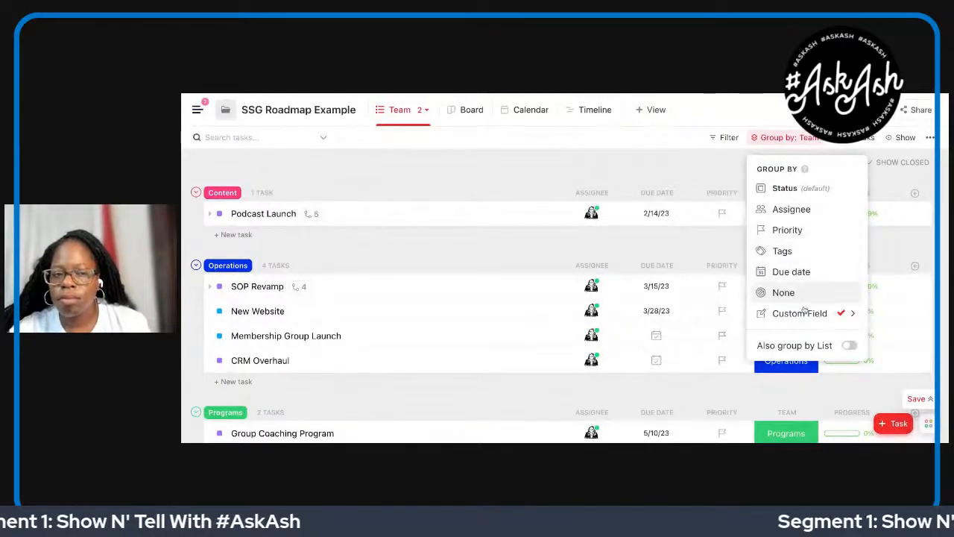
left_click(803, 312)
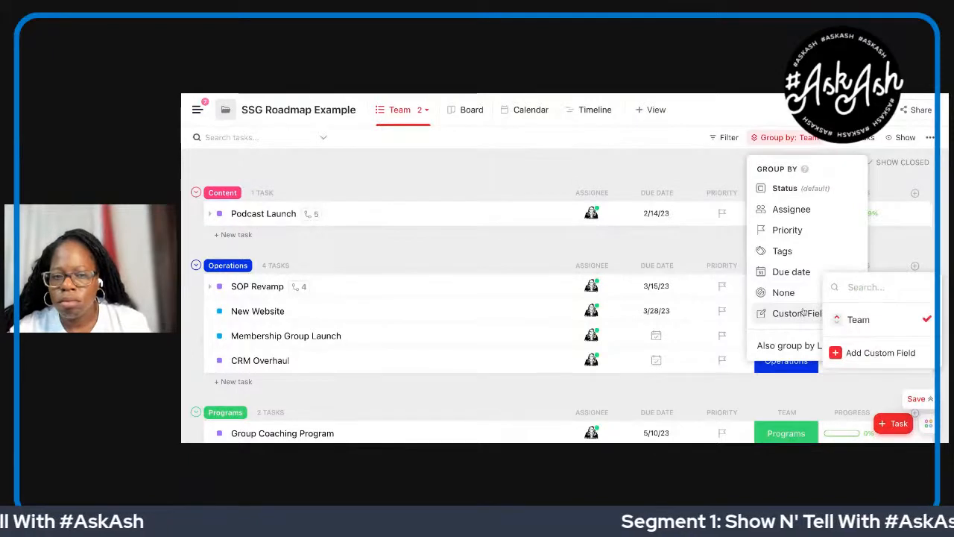
left_click(407, 125)
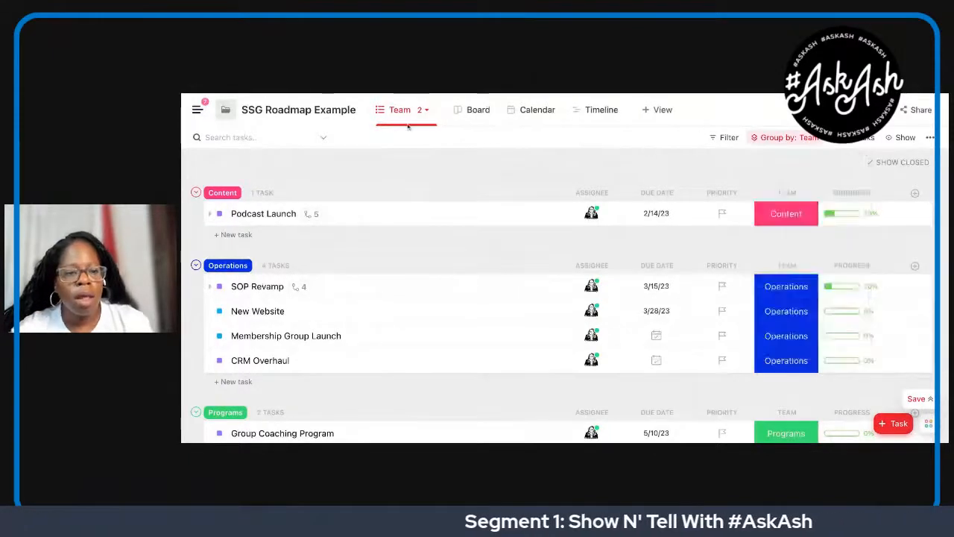
- In the original List view, start a Dropdown column named Quarter with the options Q1, Q2 and Q3
left_click(408, 125)
left_click(408, 165)
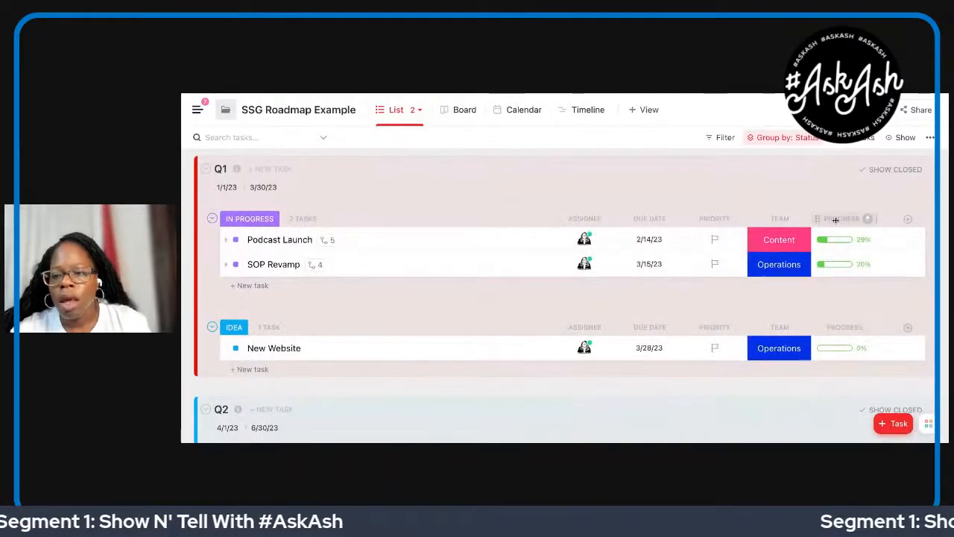
left_click(908, 221)
left_click(886, 180)
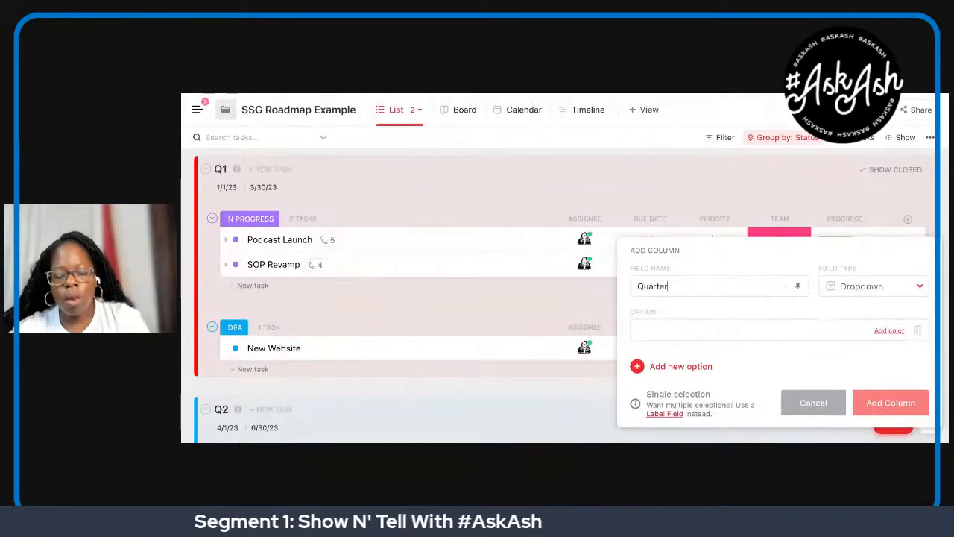
type("Q1")
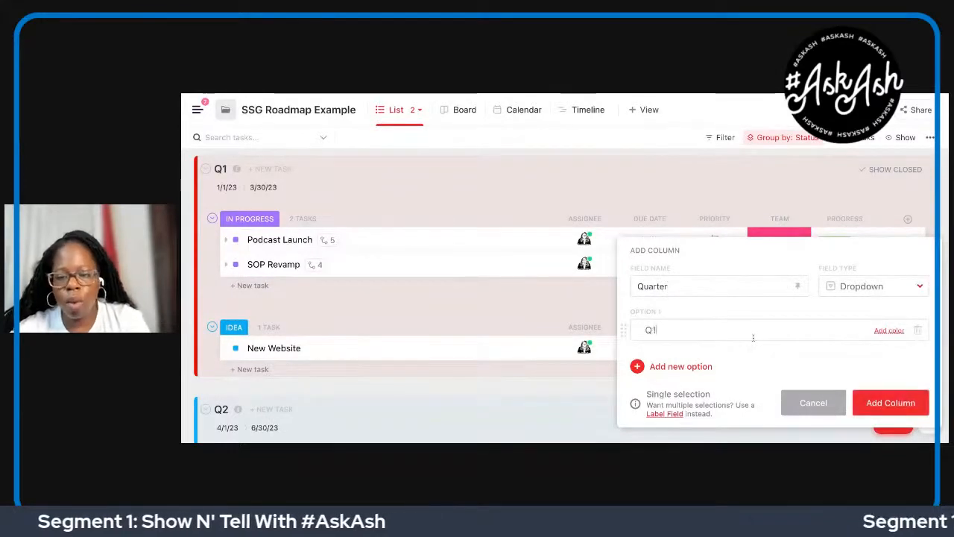
key("Return")
type("Q2")
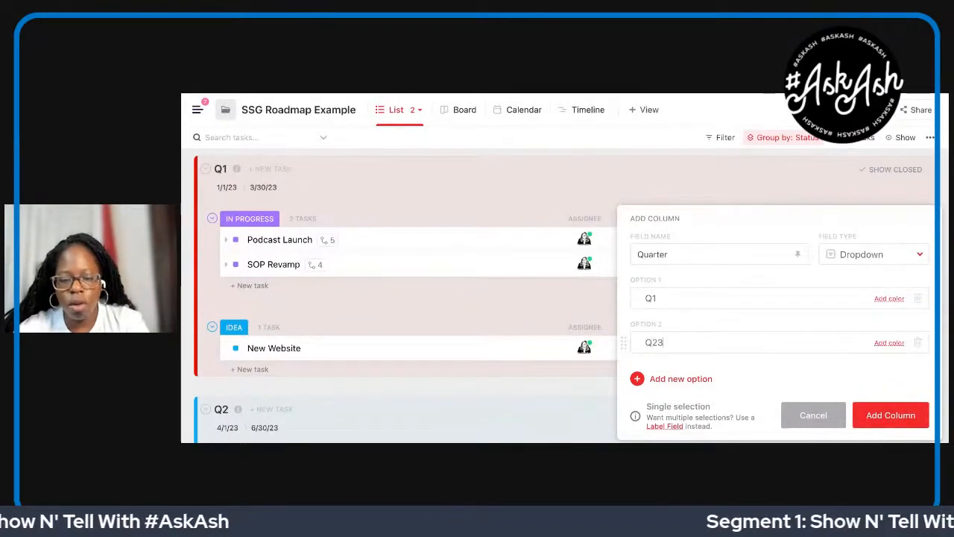
key("Return")
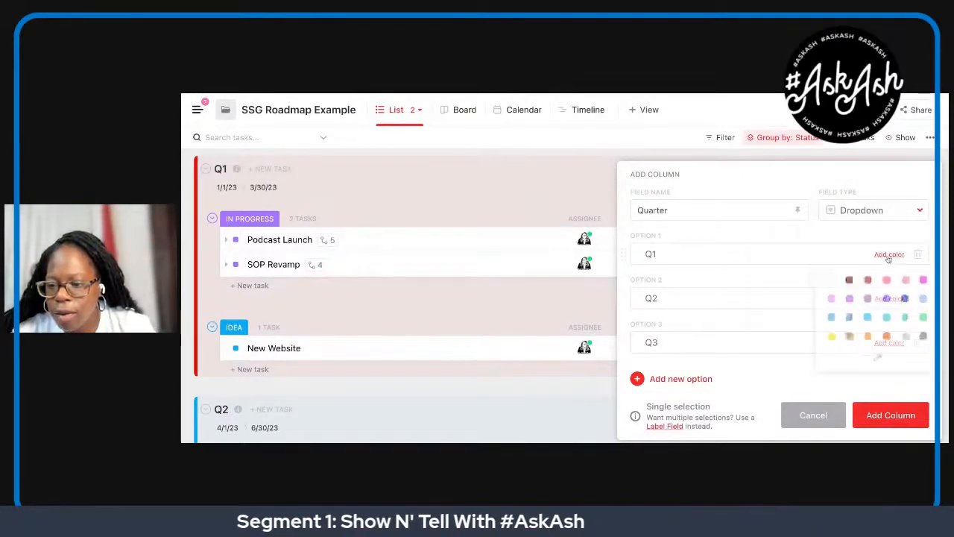
- Color the Quarter options purple for Q1, blue for Q2 and red for Q3, and add the column
left_click(887, 298)
left_click(890, 298)
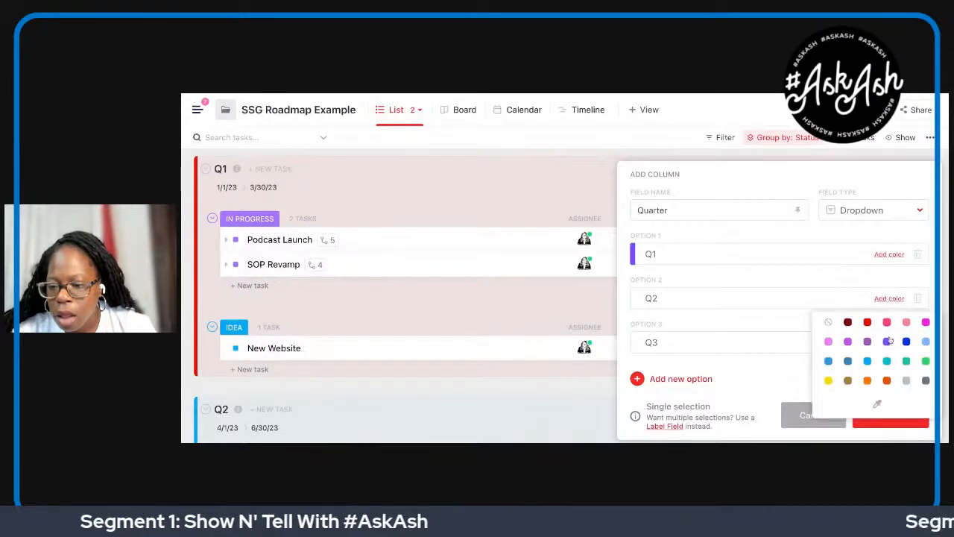
left_click(888, 341)
left_click(889, 342)
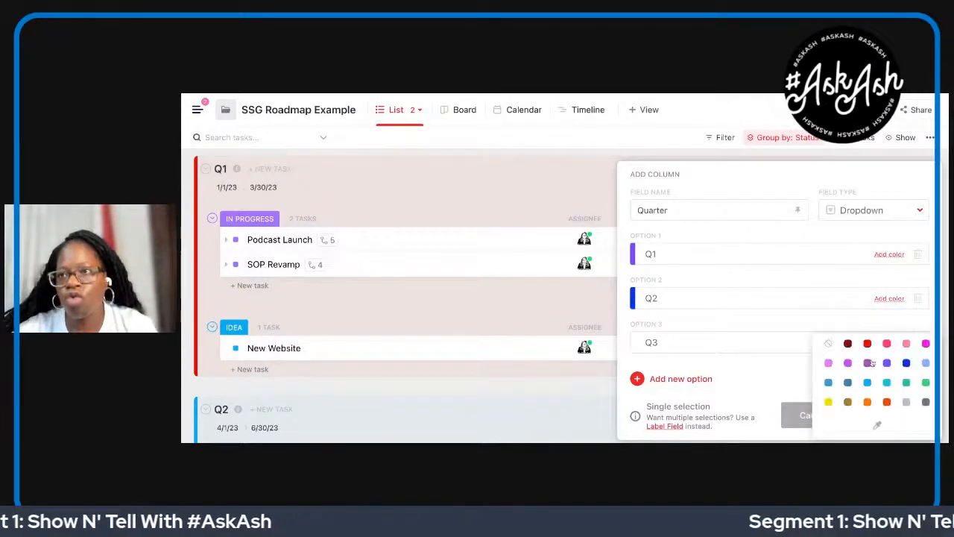
left_click(867, 343)
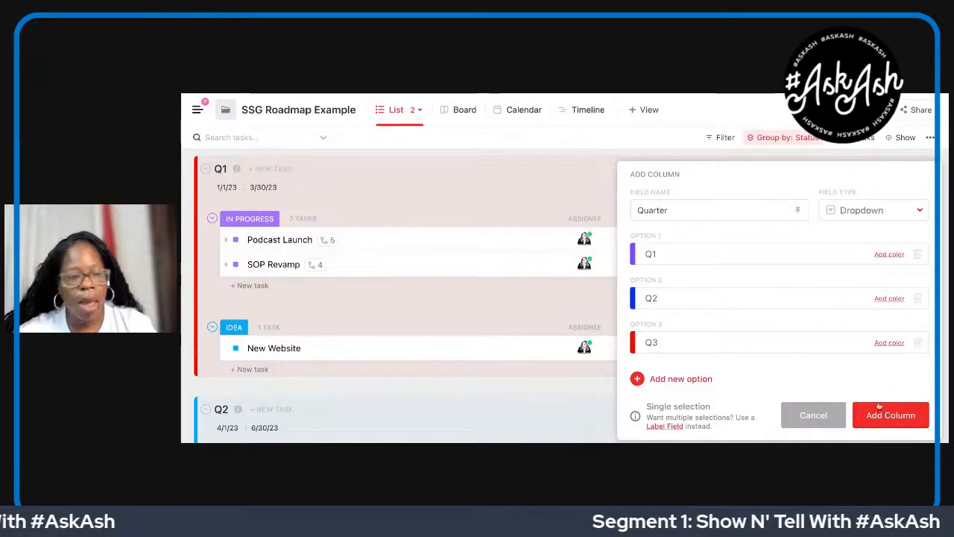
left_click(881, 410)
- Set Quarter to Q3 for Virtual Event, CRM Overhaul and Membership Group Launch in the Q3 list
scroll(815, 357, "down", 3)
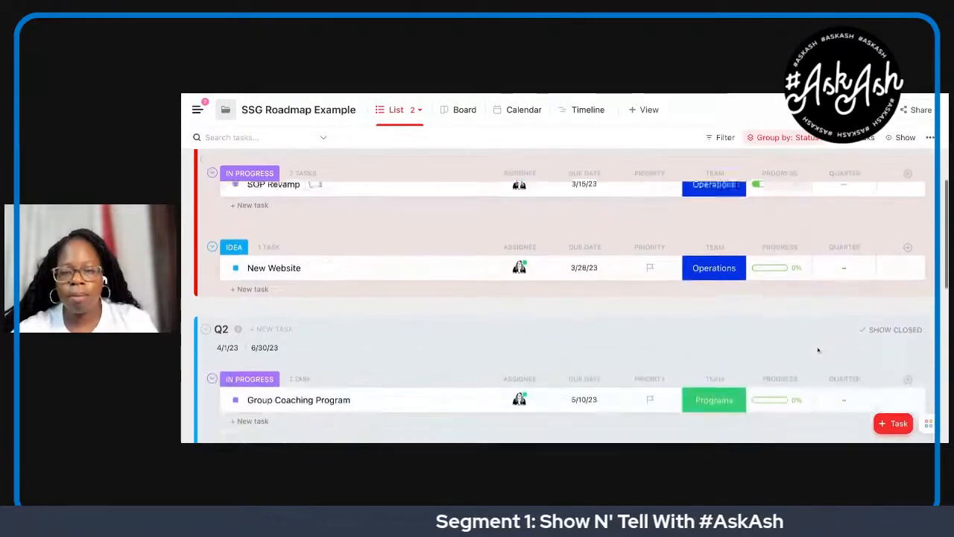
scroll(818, 350, "down", 1)
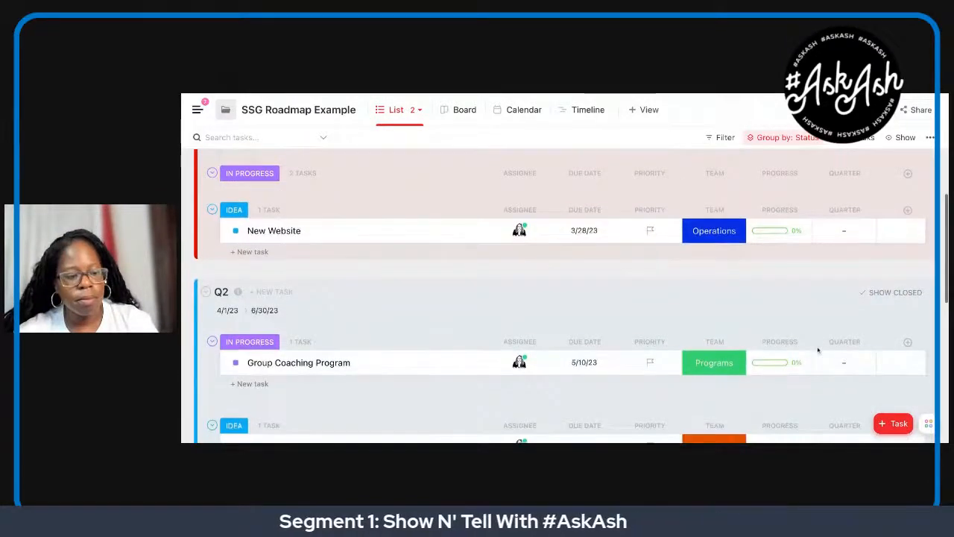
scroll(818, 350, "down", 10)
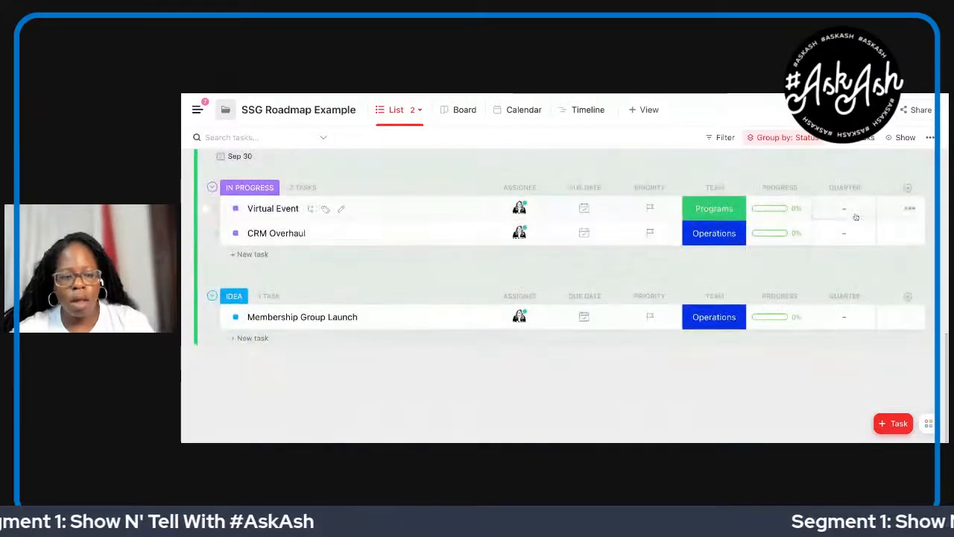
scroll(850, 218, "up", 1)
scroll(850, 218, "up", 2)
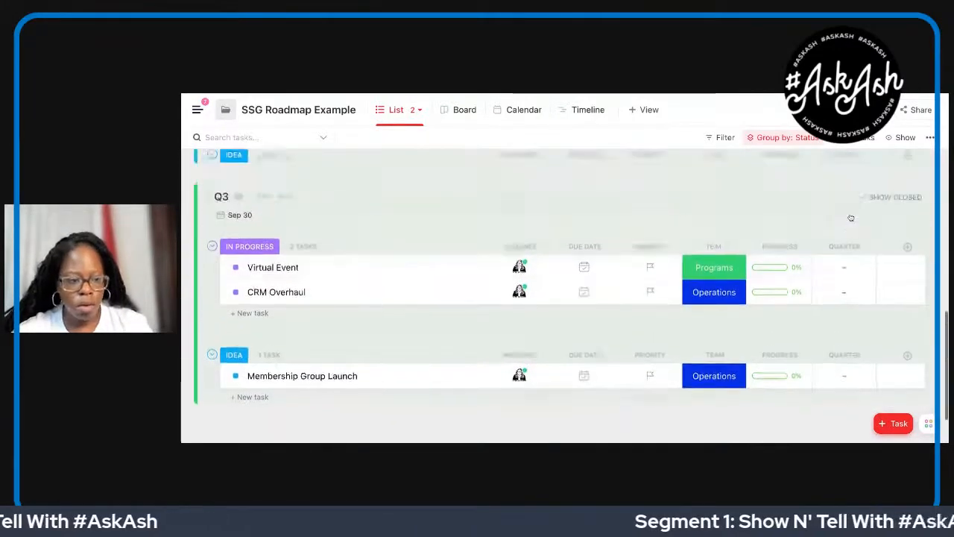
left_click(838, 260)
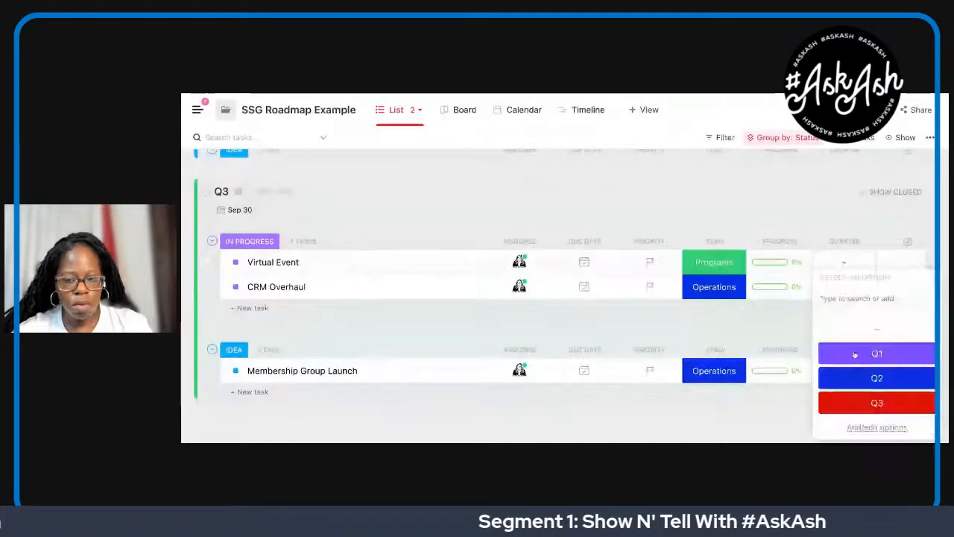
left_click(853, 399)
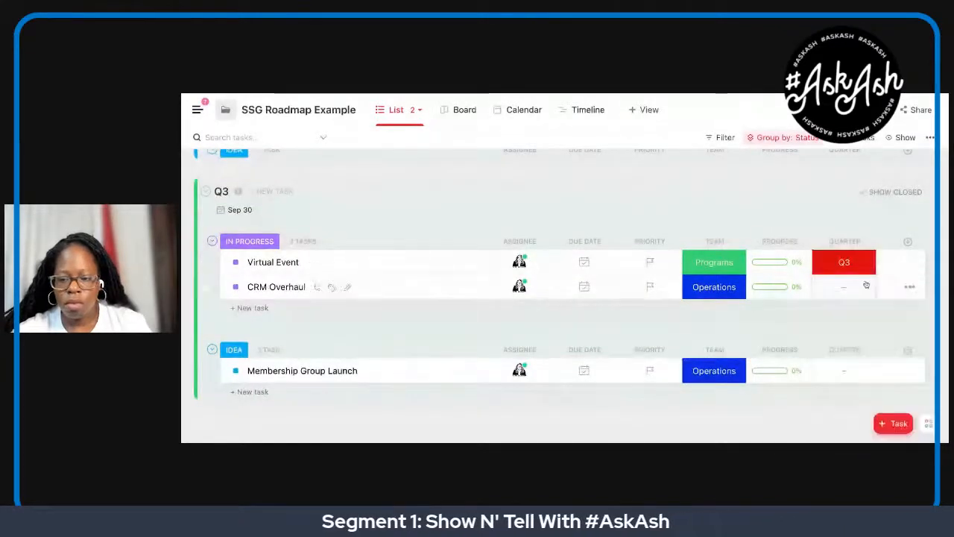
left_click(865, 286)
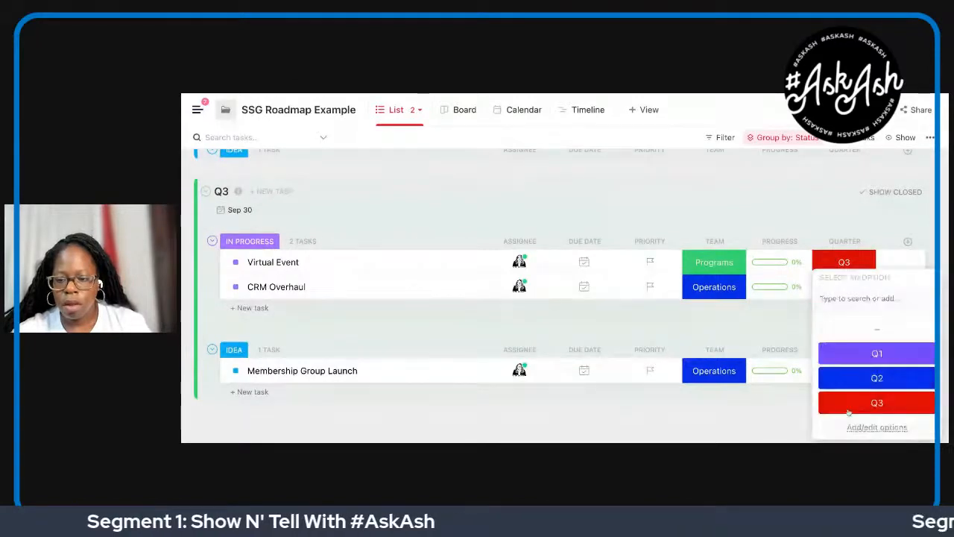
left_click(850, 404)
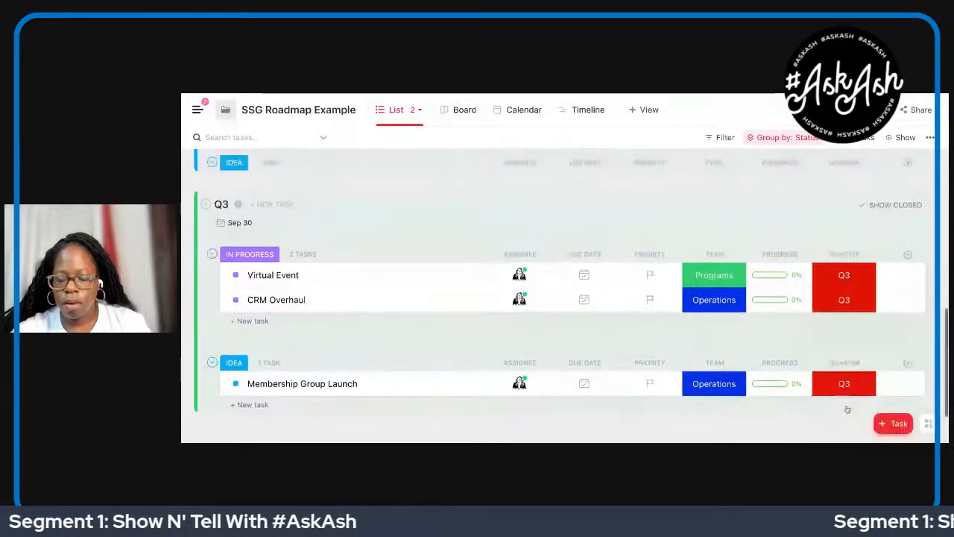
- Set Quarter to Q2 for NFT Project and Group Coaching Program in the Q2 list
scroll(841, 384, "up", 3)
left_click(843, 306)
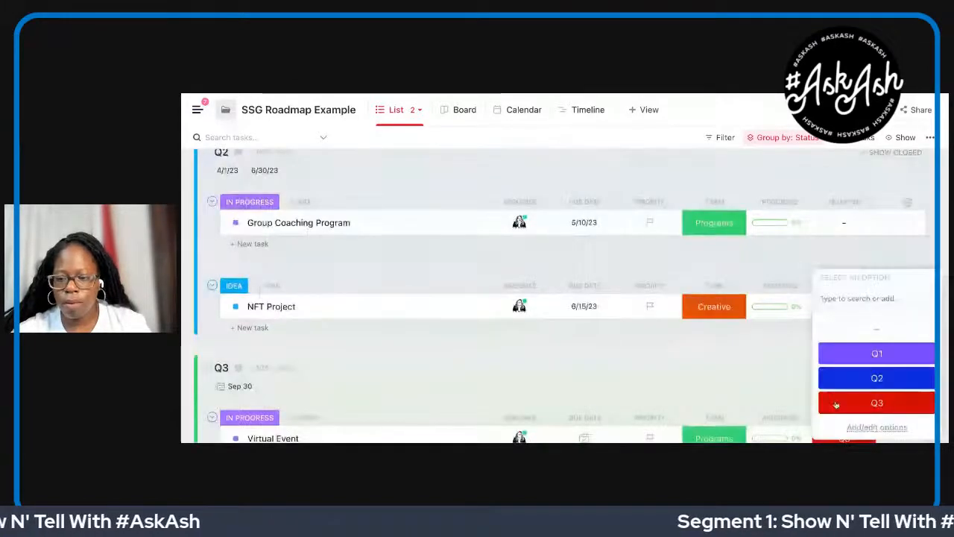
left_click(834, 376)
left_click(844, 310)
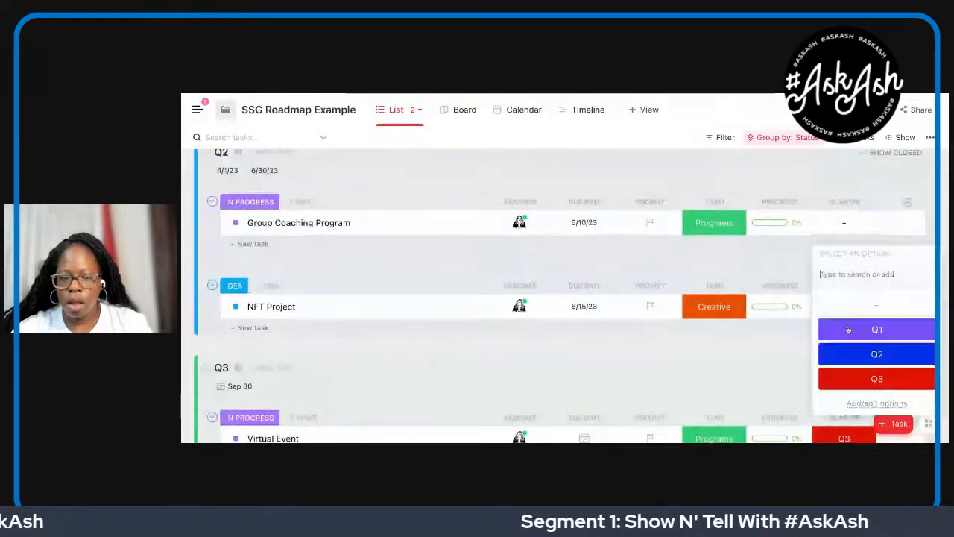
- Set Quarter to Q1 for Podcast Launch, SOP Revamp and New Website in the Q1 list
scroll(847, 329, "up", 3)
left_click(844, 245)
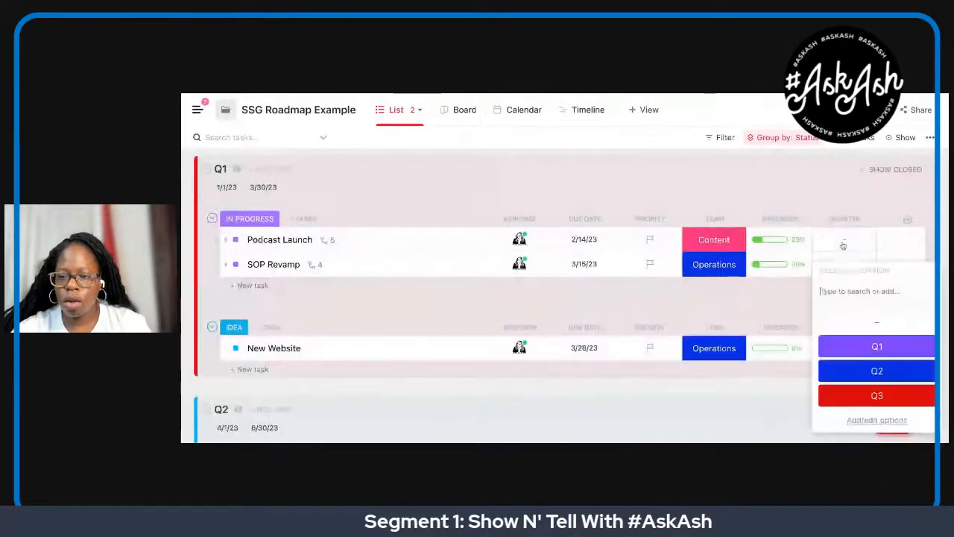
left_click(841, 347)
left_click(847, 272)
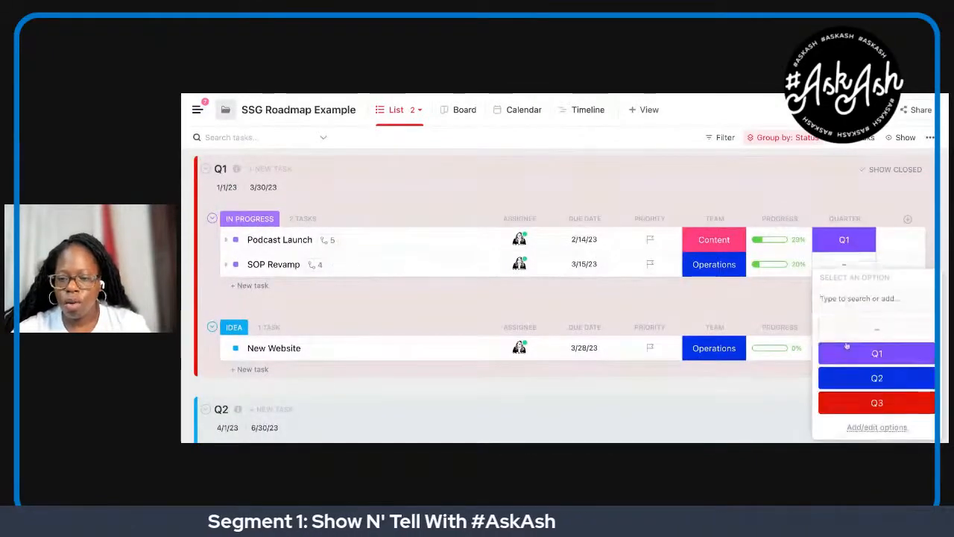
left_click(845, 344)
left_click(846, 343)
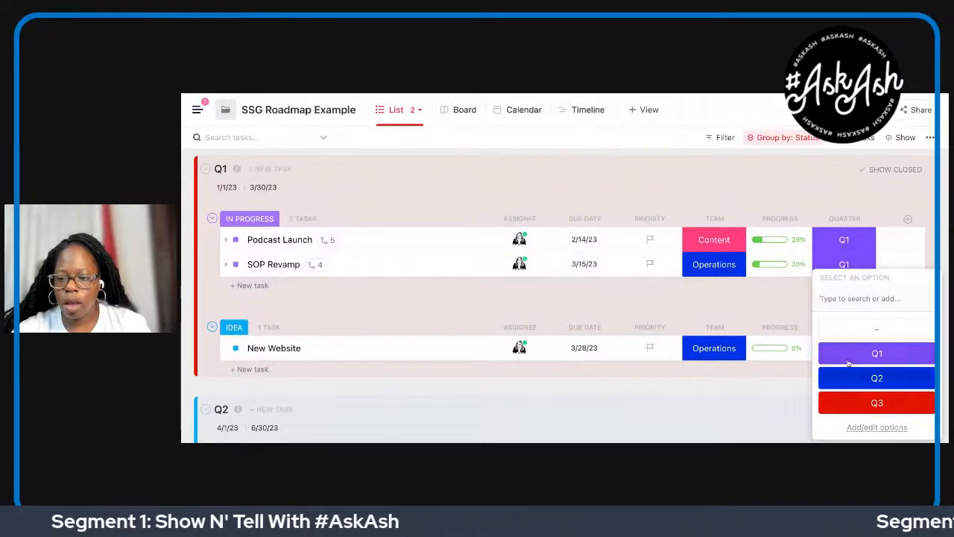
left_click(850, 351)
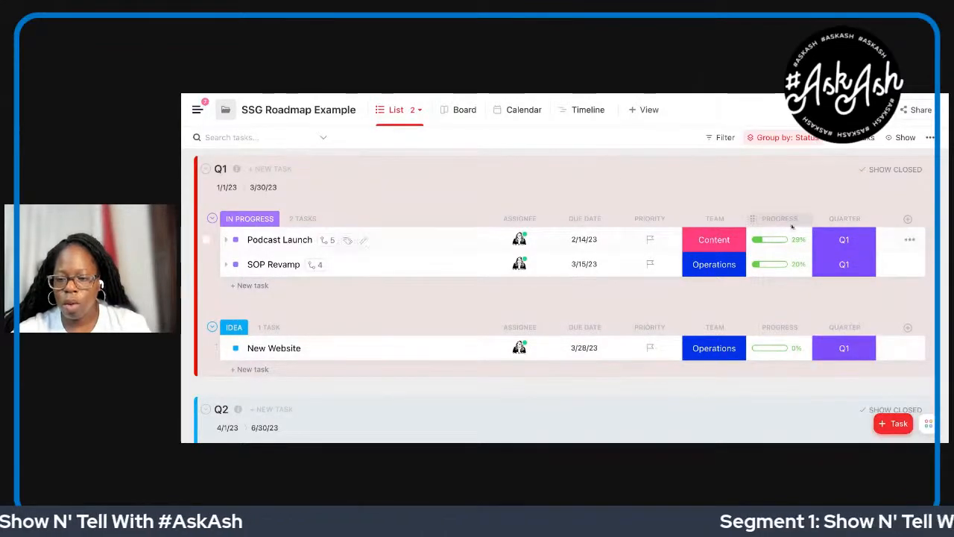
- Open the list view named Team in the SSG Roadmap Example folder
left_click(419, 111)
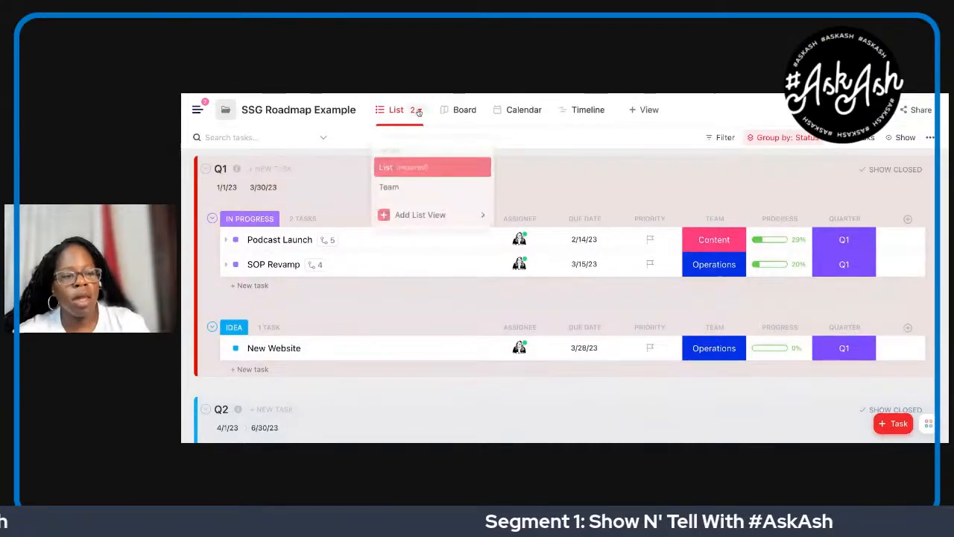
left_click(409, 186)
scroll(403, 194, "down", 3)
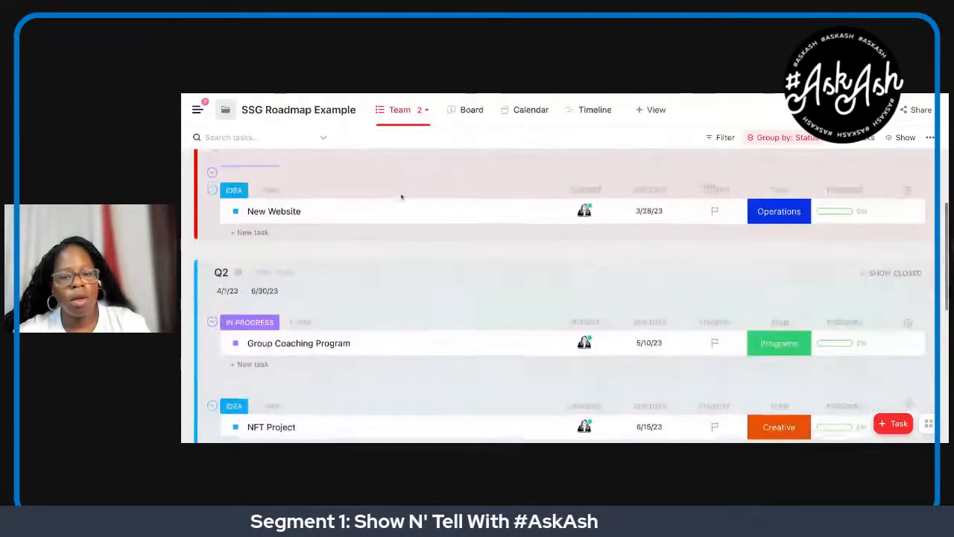
scroll(909, 223, "up", 3)
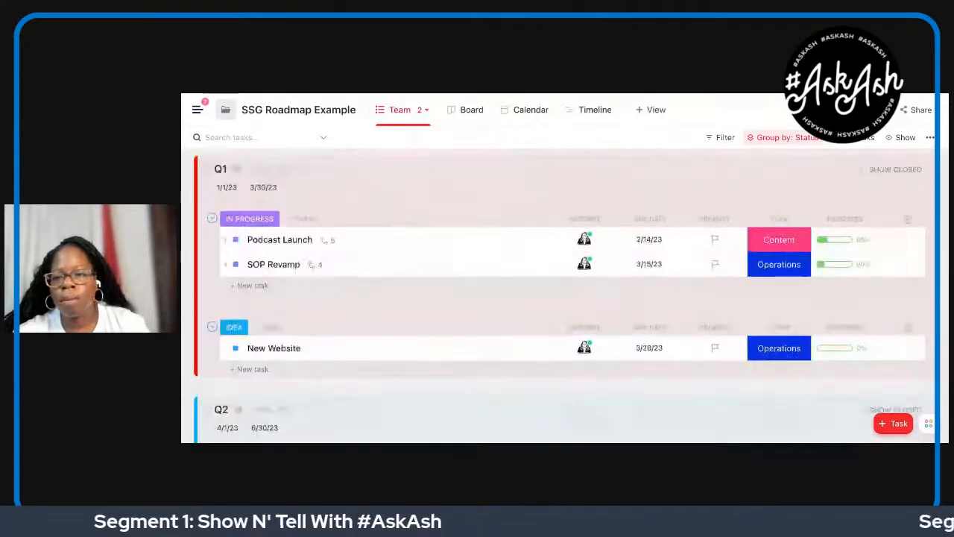
- Show the existing Quarter field as a column in the Team list view and check its values across the Q1, Q2 and Q3 lists
left_click(909, 218)
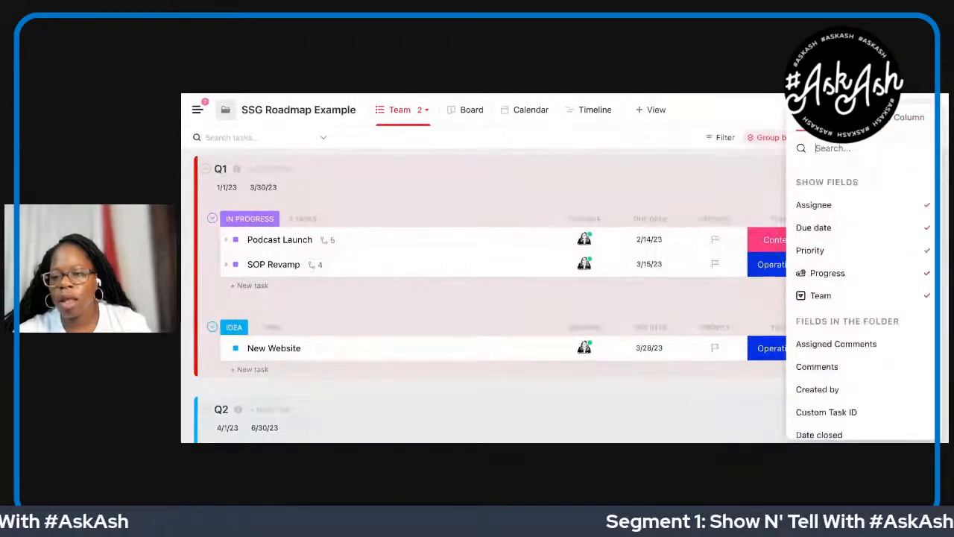
scroll(829, 234, "down", 1)
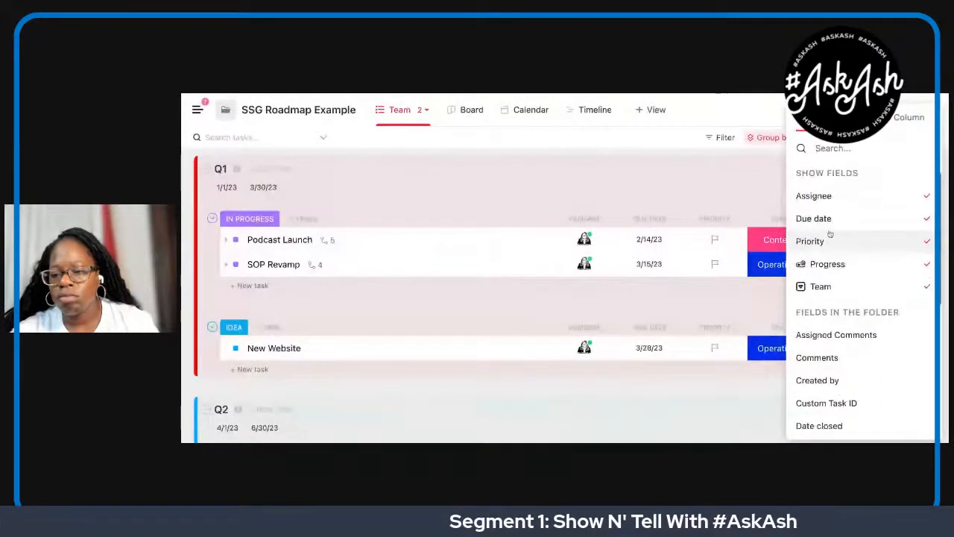
scroll(830, 234, "down", 5)
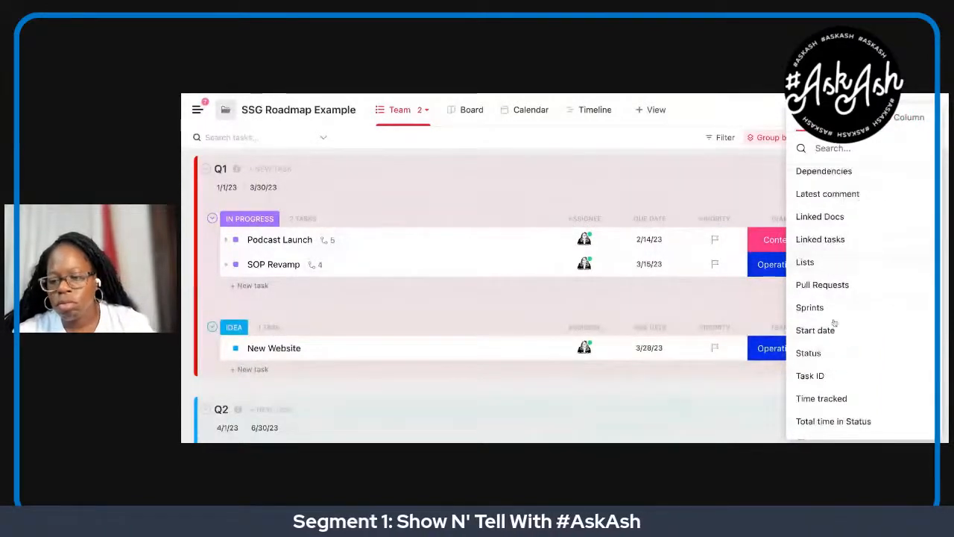
scroll(833, 326, "up", 3)
scroll(834, 325, "down", 3)
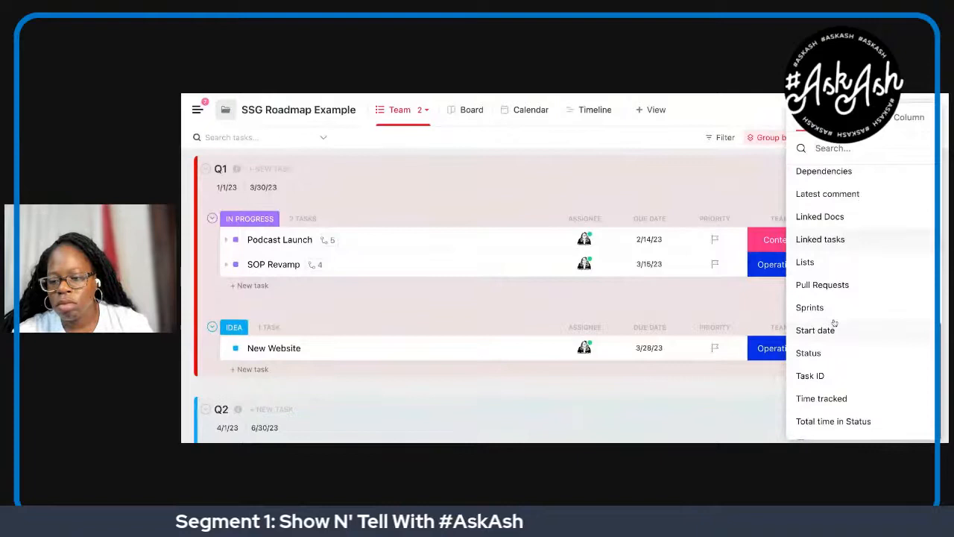
left_click(820, 423)
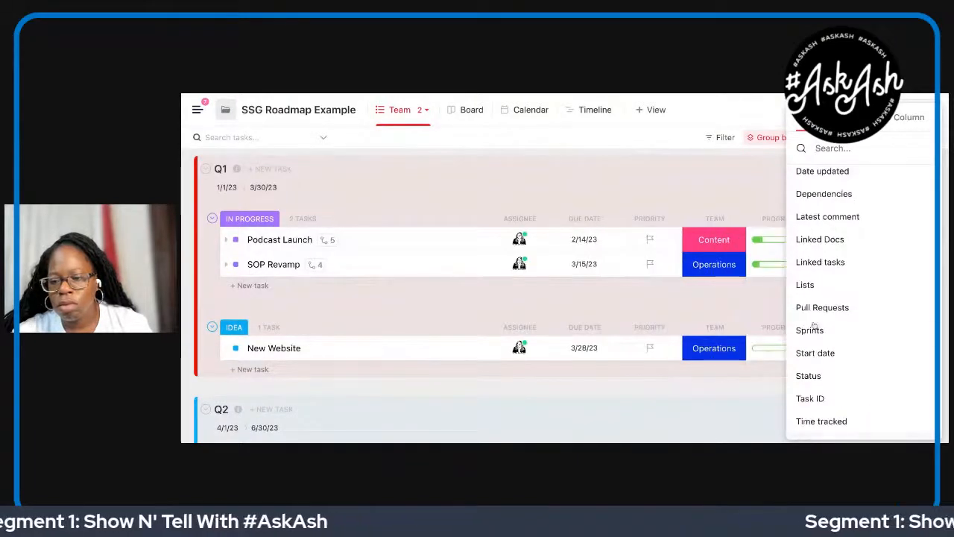
left_click(748, 422)
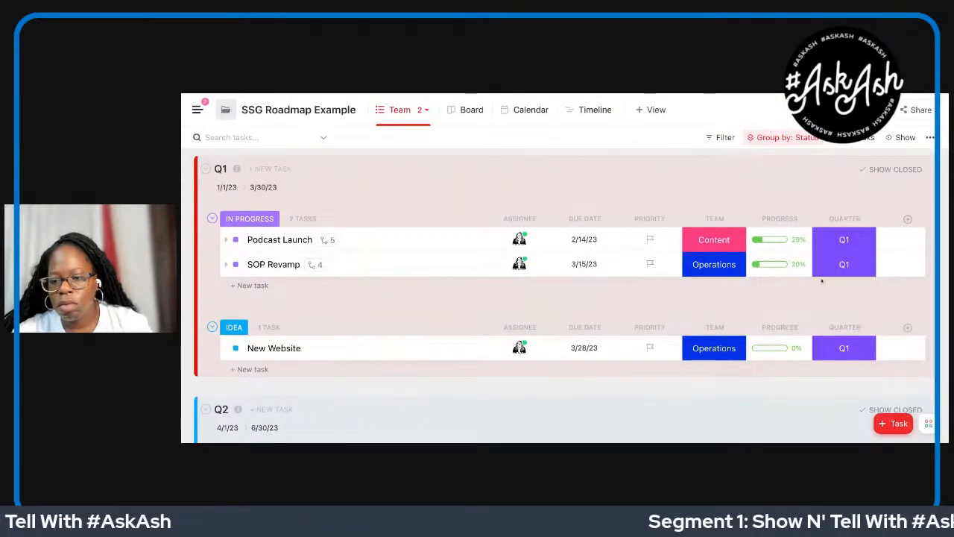
scroll(835, 264, "down", 5)
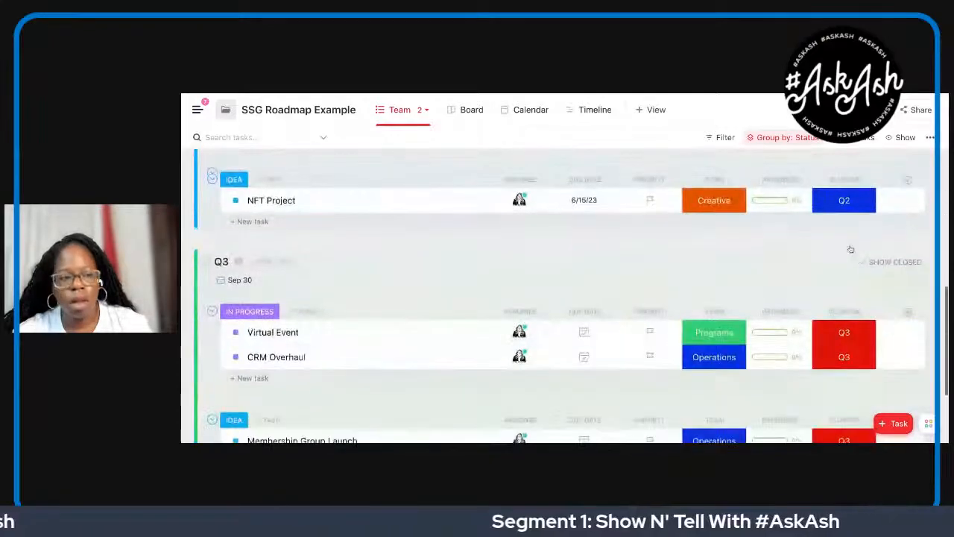
scroll(851, 249, "up", 5)
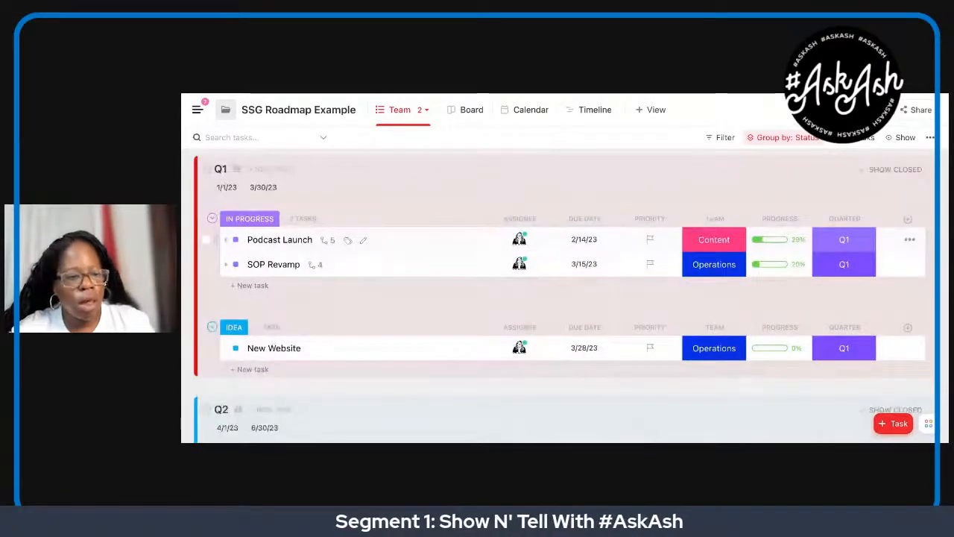
scroll(844, 227, "down", 1)
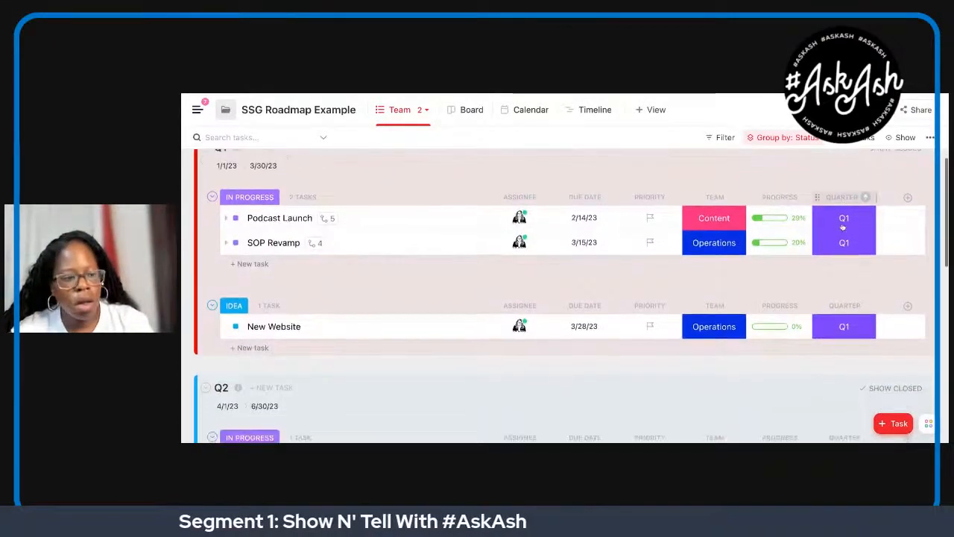
scroll(843, 227, "down", 5)
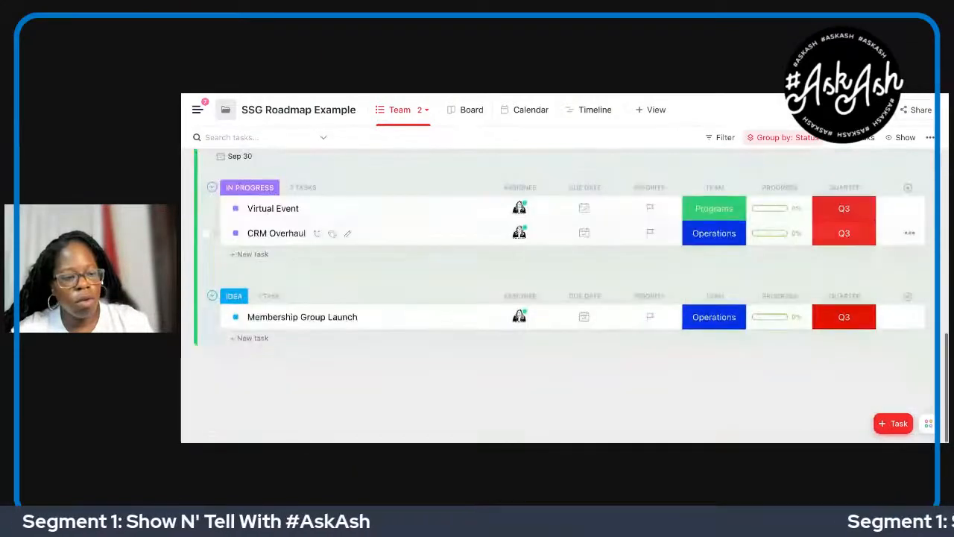
scroll(565, 272, "up", 5)
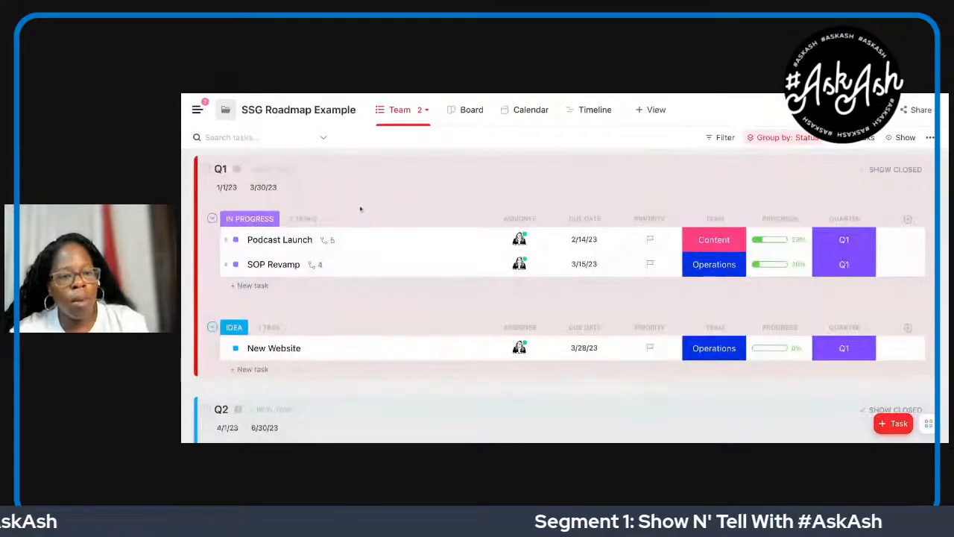
- Show the roadmap in the Timeline view, grouped by the Quarter custom field on a monthly scale
left_click(417, 114)
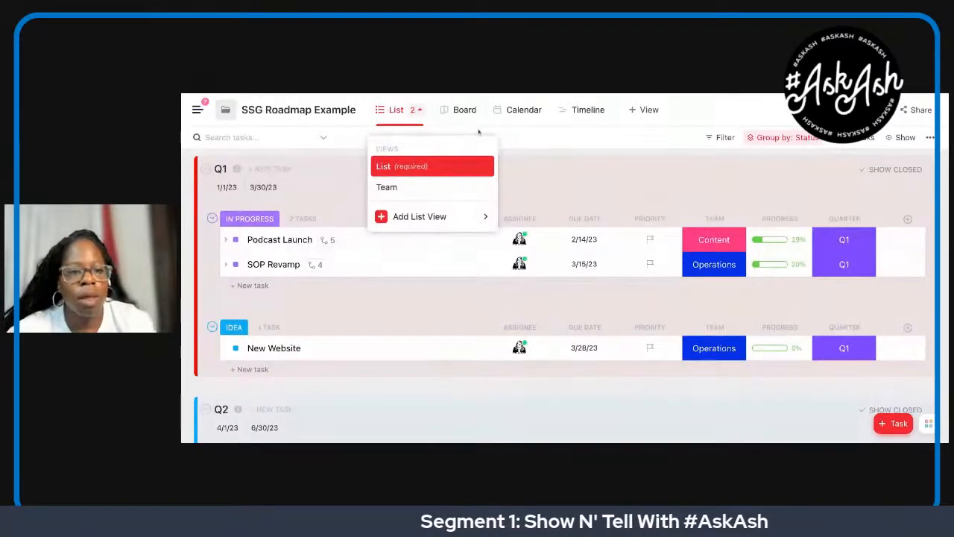
left_click(584, 110)
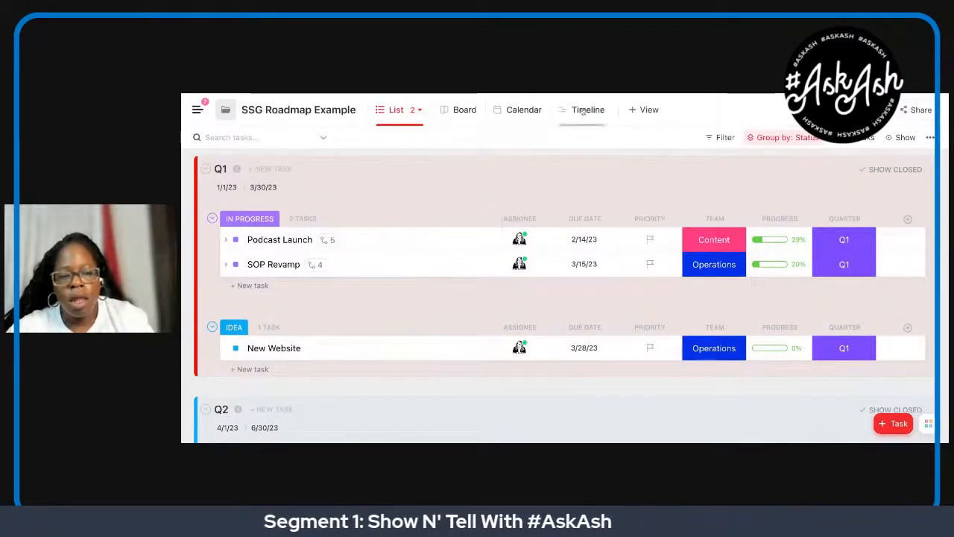
left_click(584, 112)
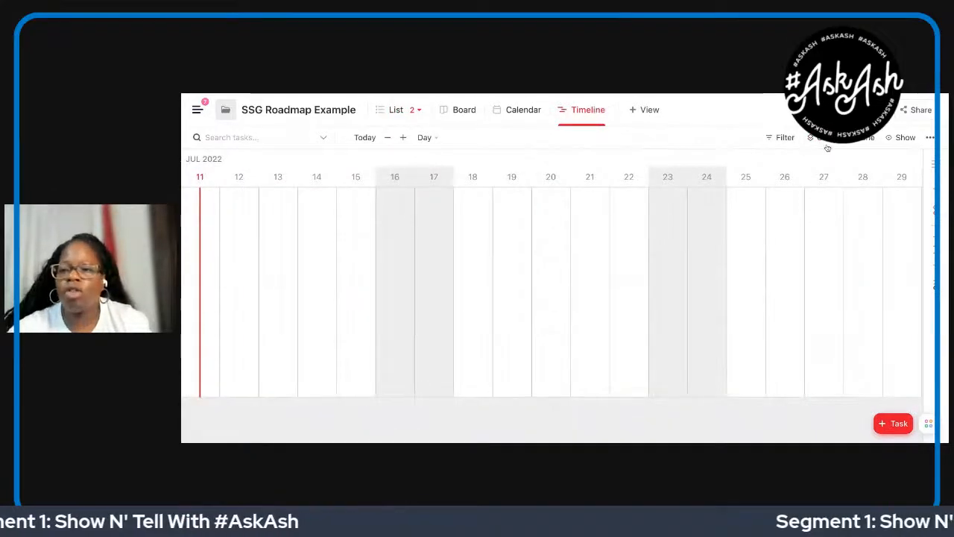
left_click(860, 141)
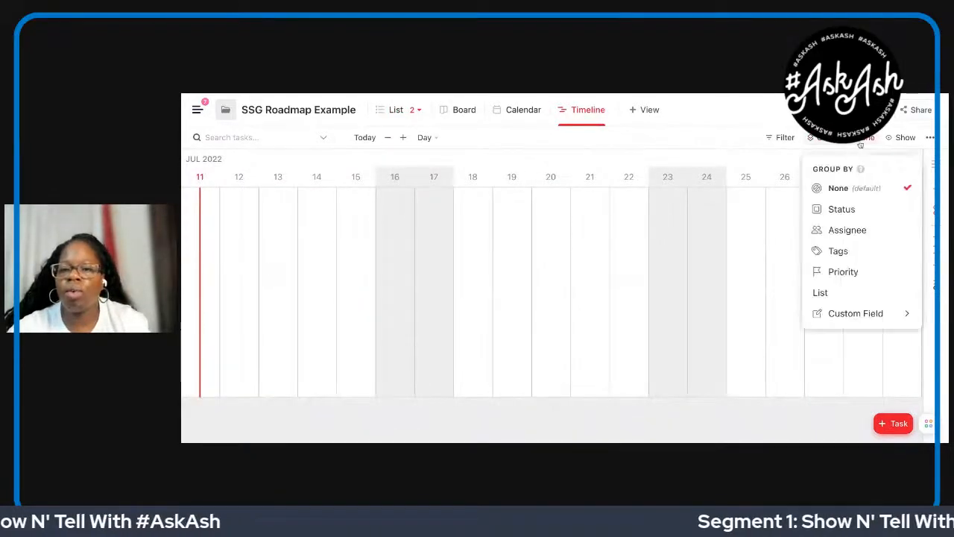
left_click(857, 313)
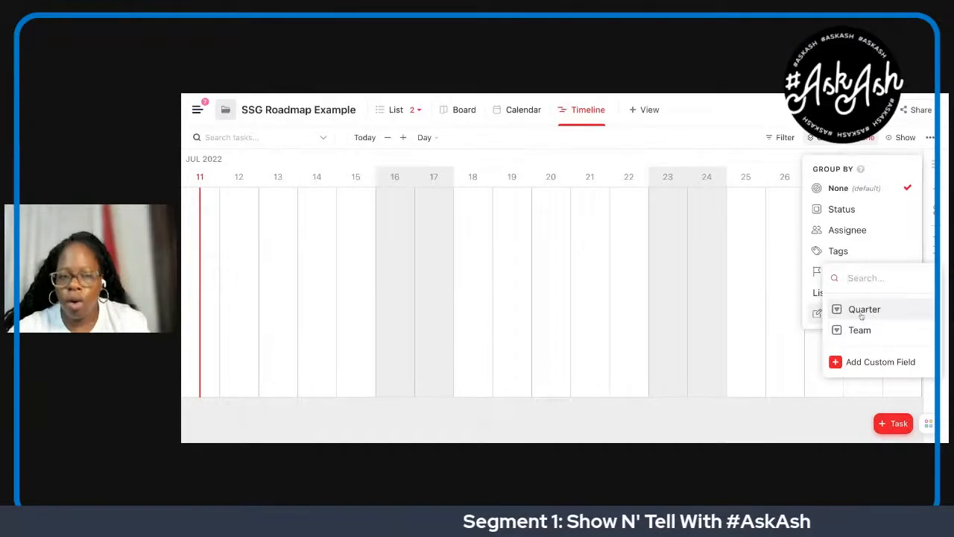
left_click(861, 310)
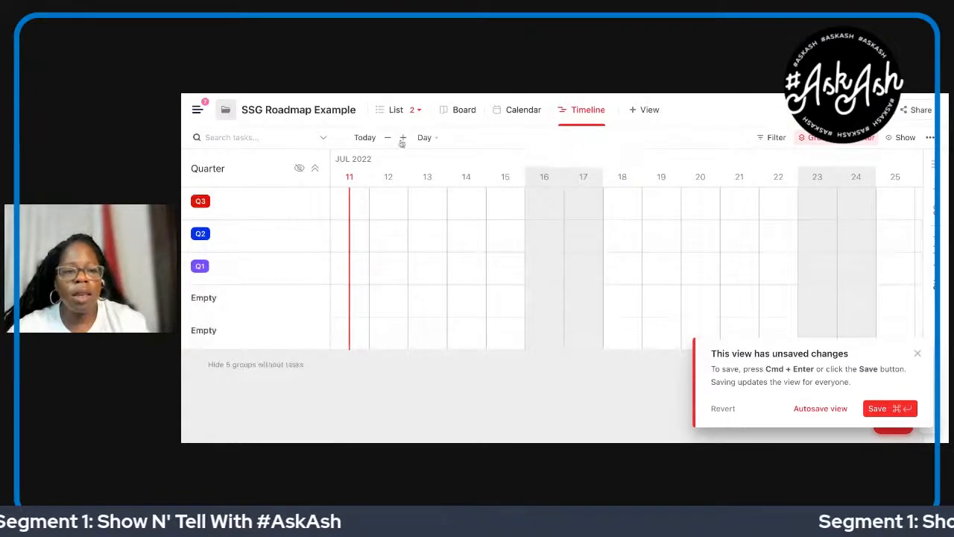
left_click(425, 138)
left_click(441, 212)
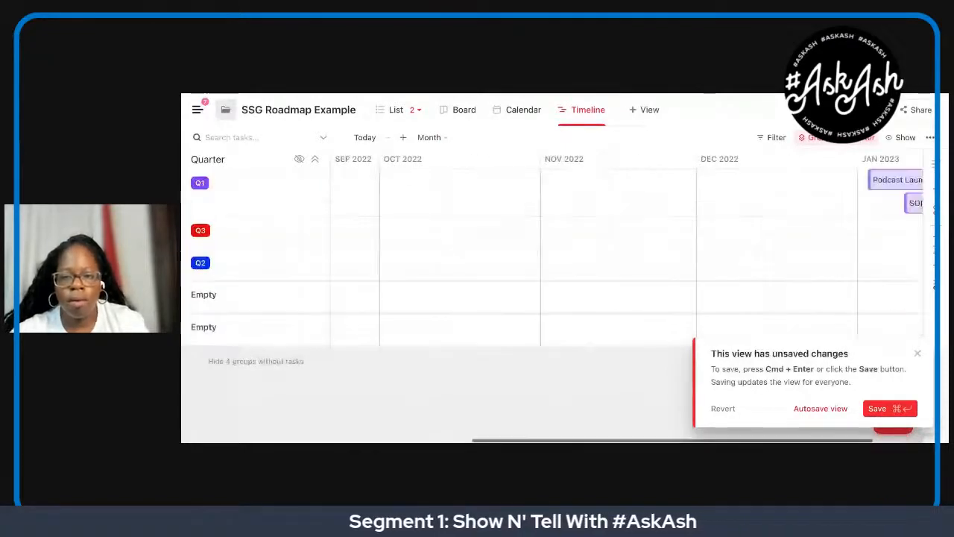
- Extend the New Website bar in Q1 backward to start about mid-February 2023, right after Podcast Launch ends
scroll(888, 312, "right", 6)
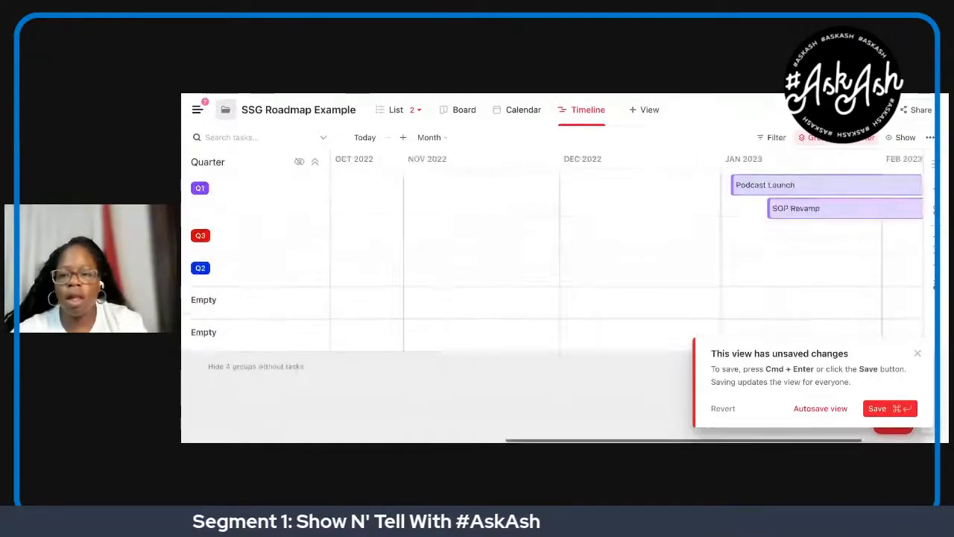
scroll(883, 314, "right", 1)
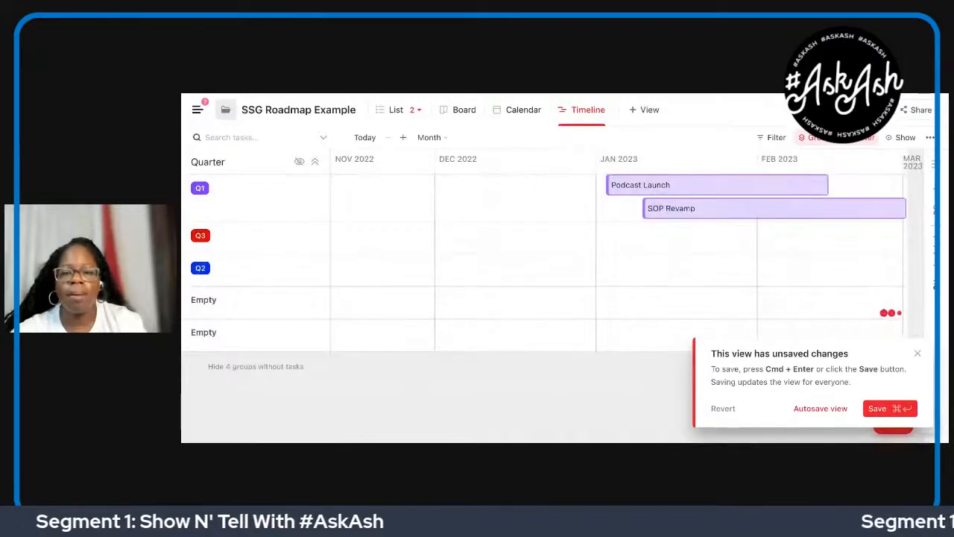
scroll(899, 313, "down", 1)
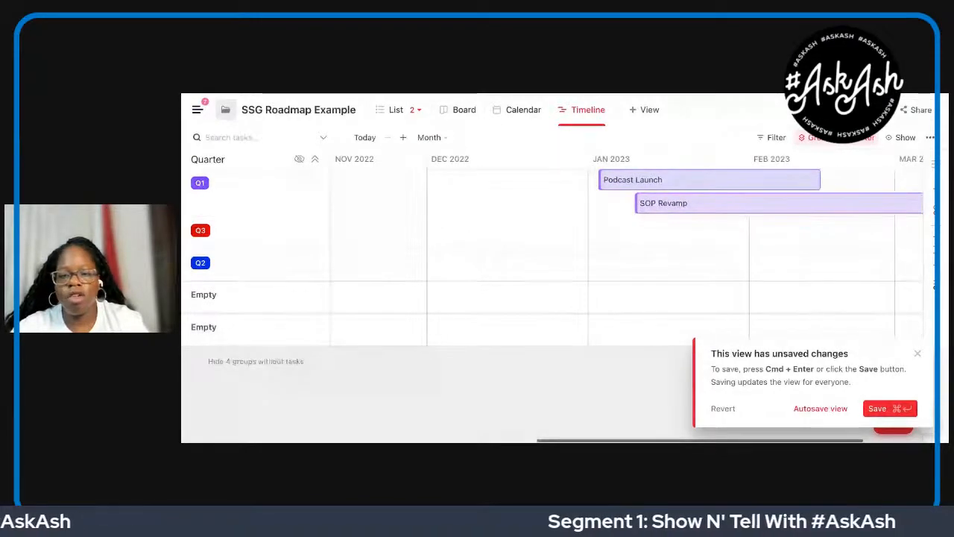
scroll(893, 313, "right", 3)
scroll(893, 312, "right", 3)
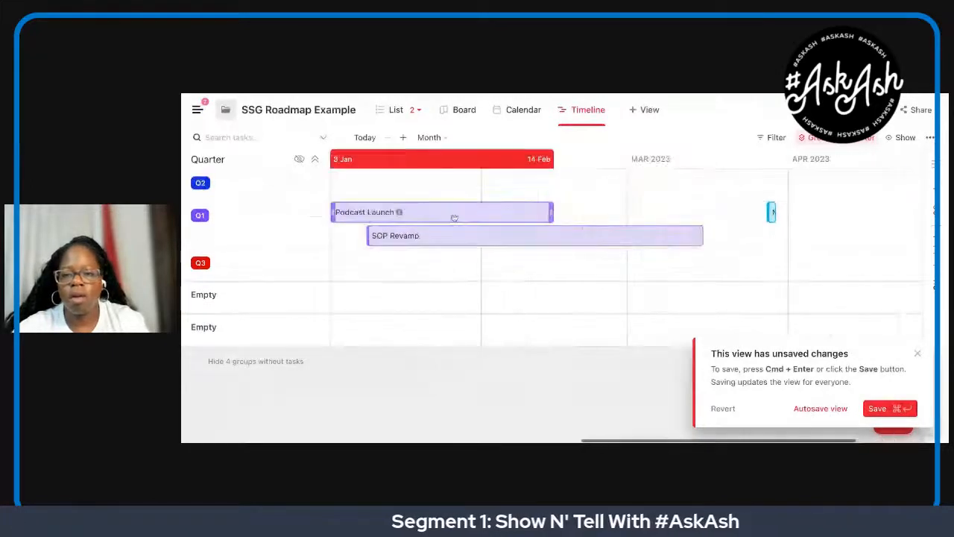
scroll(454, 217, "right", 4)
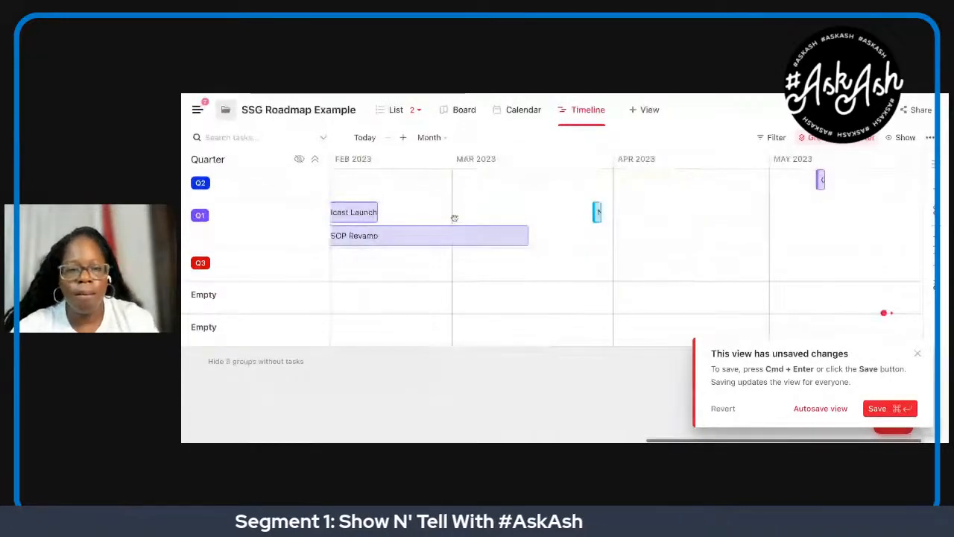
left_click_drag(592, 213, 535, 213)
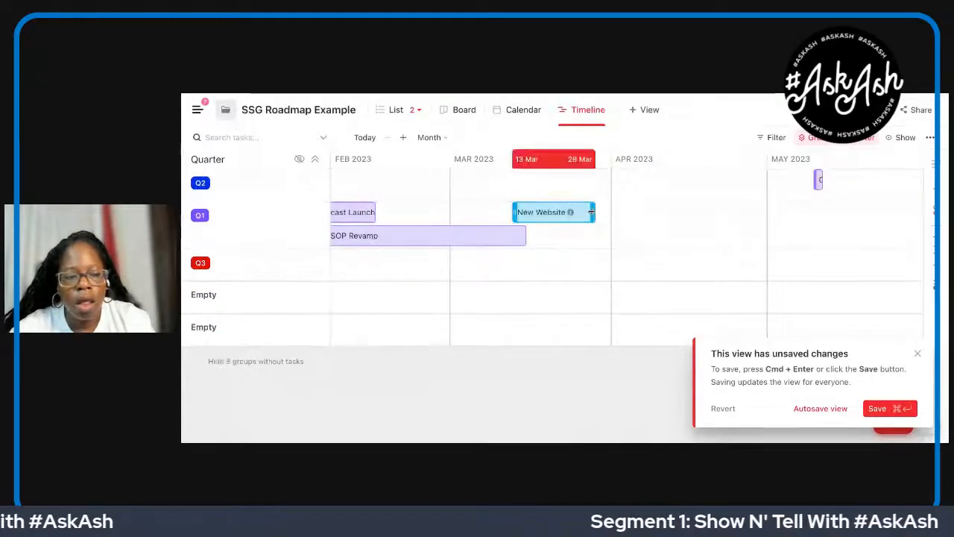
left_click_drag(513, 215, 373, 213)
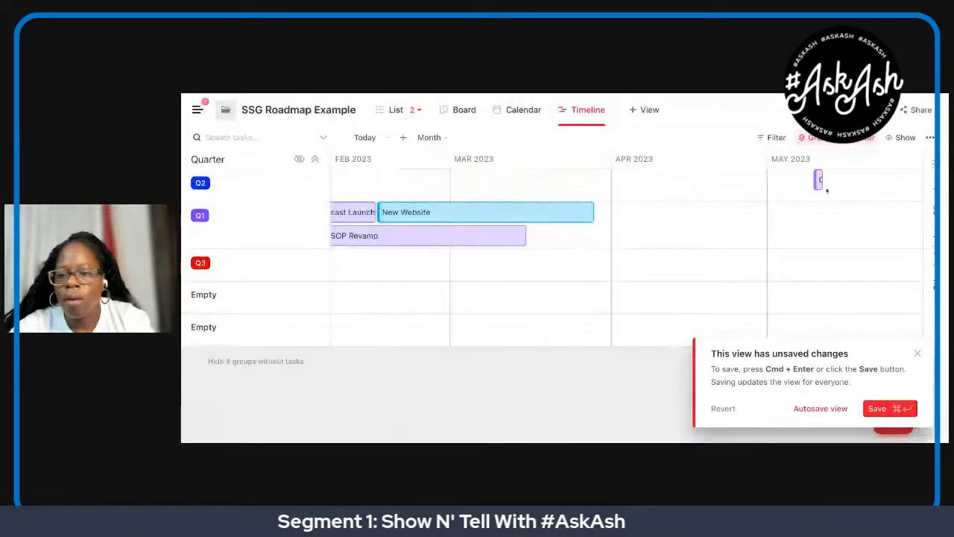
- Lengthen the Q2 bars so Group Coaching Program ends about mid-June 2023 and NFT Project ends near the end of June
left_click_drag(823, 179, 920, 179)
scroll(869, 207, "right", 5)
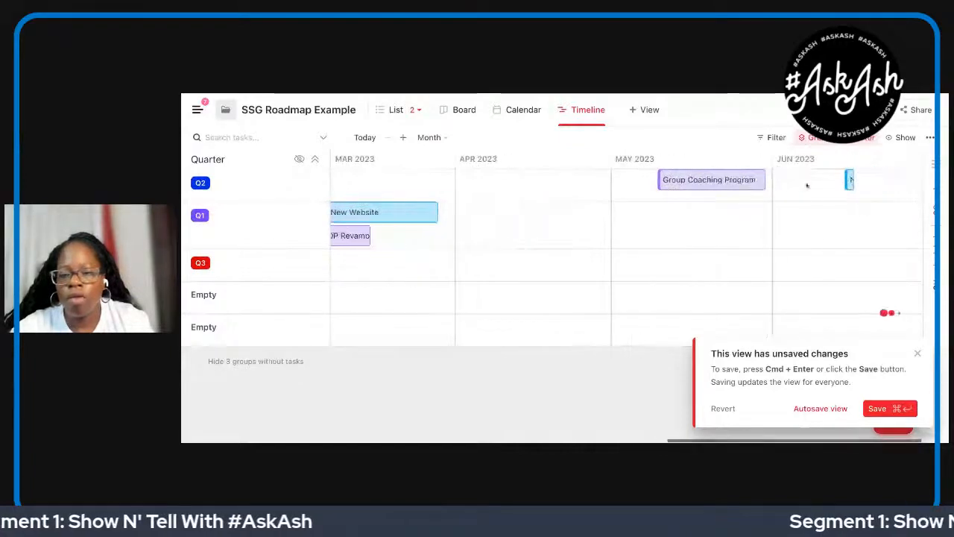
left_click_drag(761, 180, 919, 185)
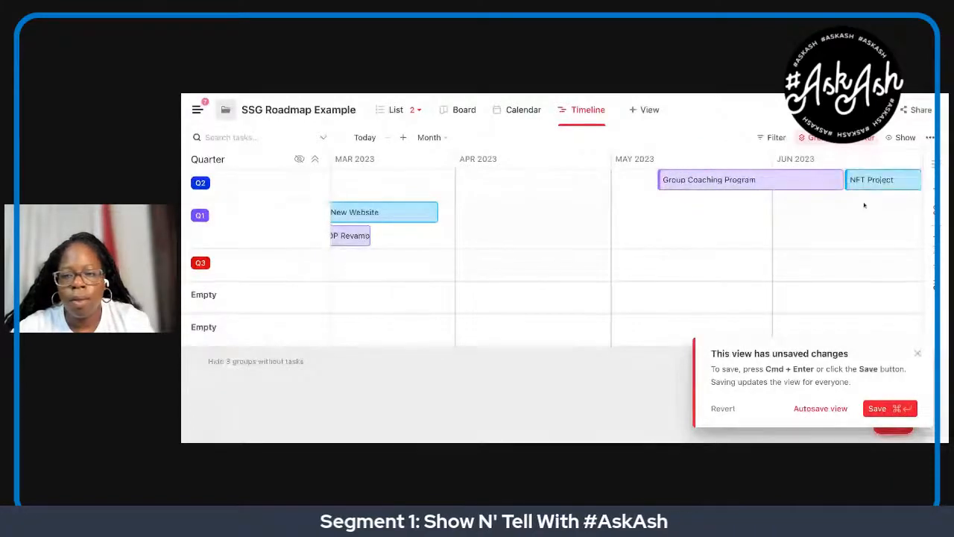
scroll(864, 205, "right", 5)
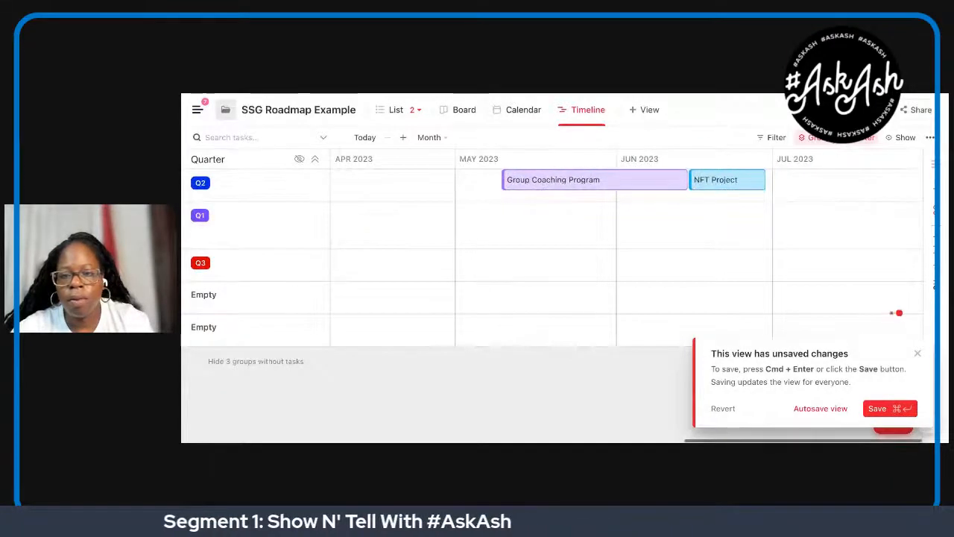